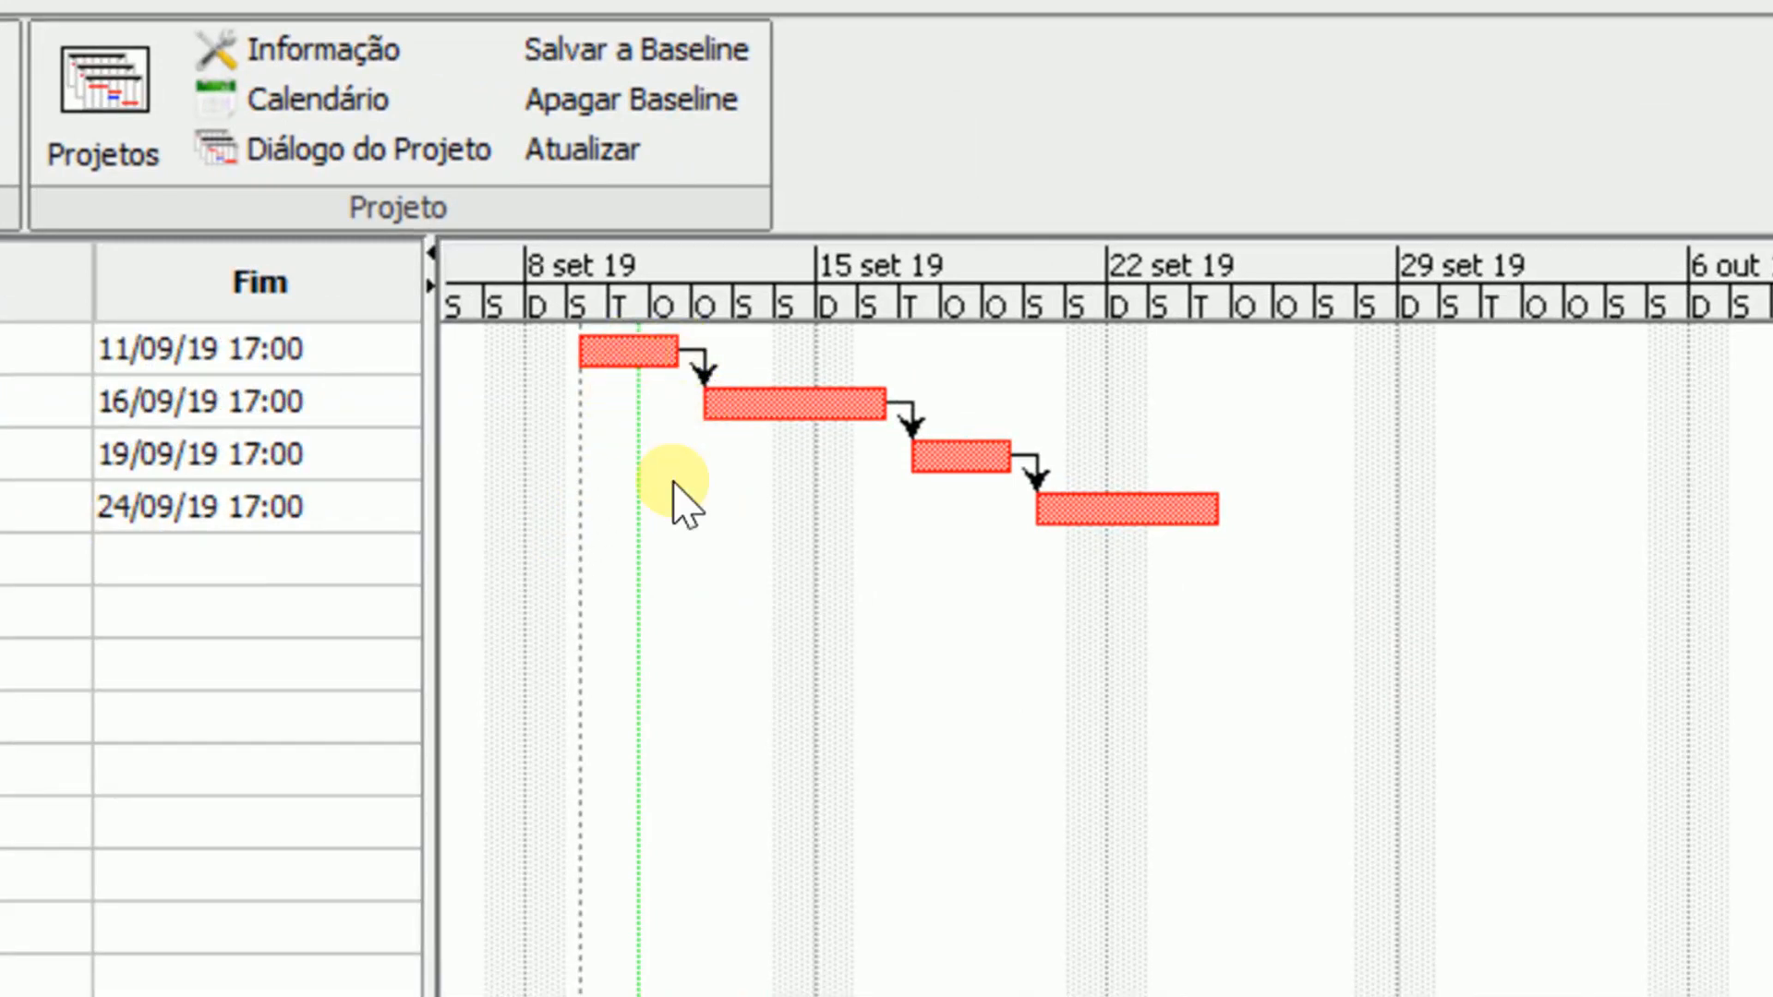
- Examine the type and lag of the dependency between Tarefa 1 and Tarefa 2
double_click(695, 366)
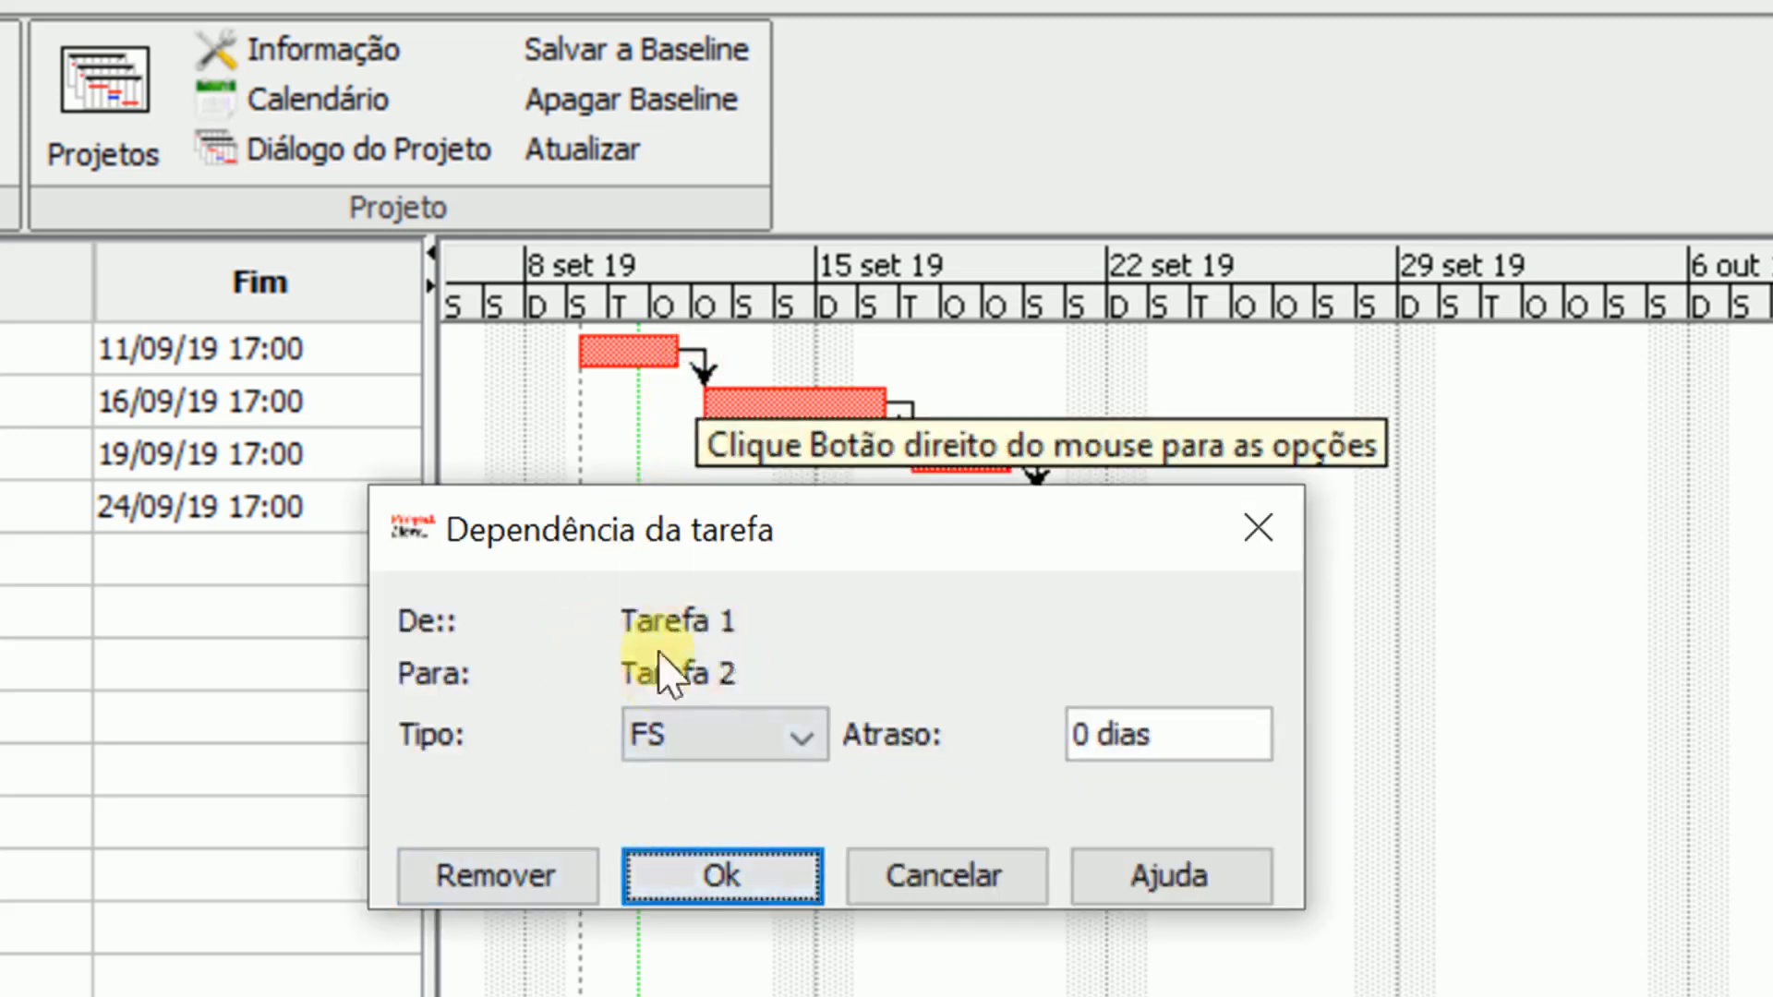
click(743, 866)
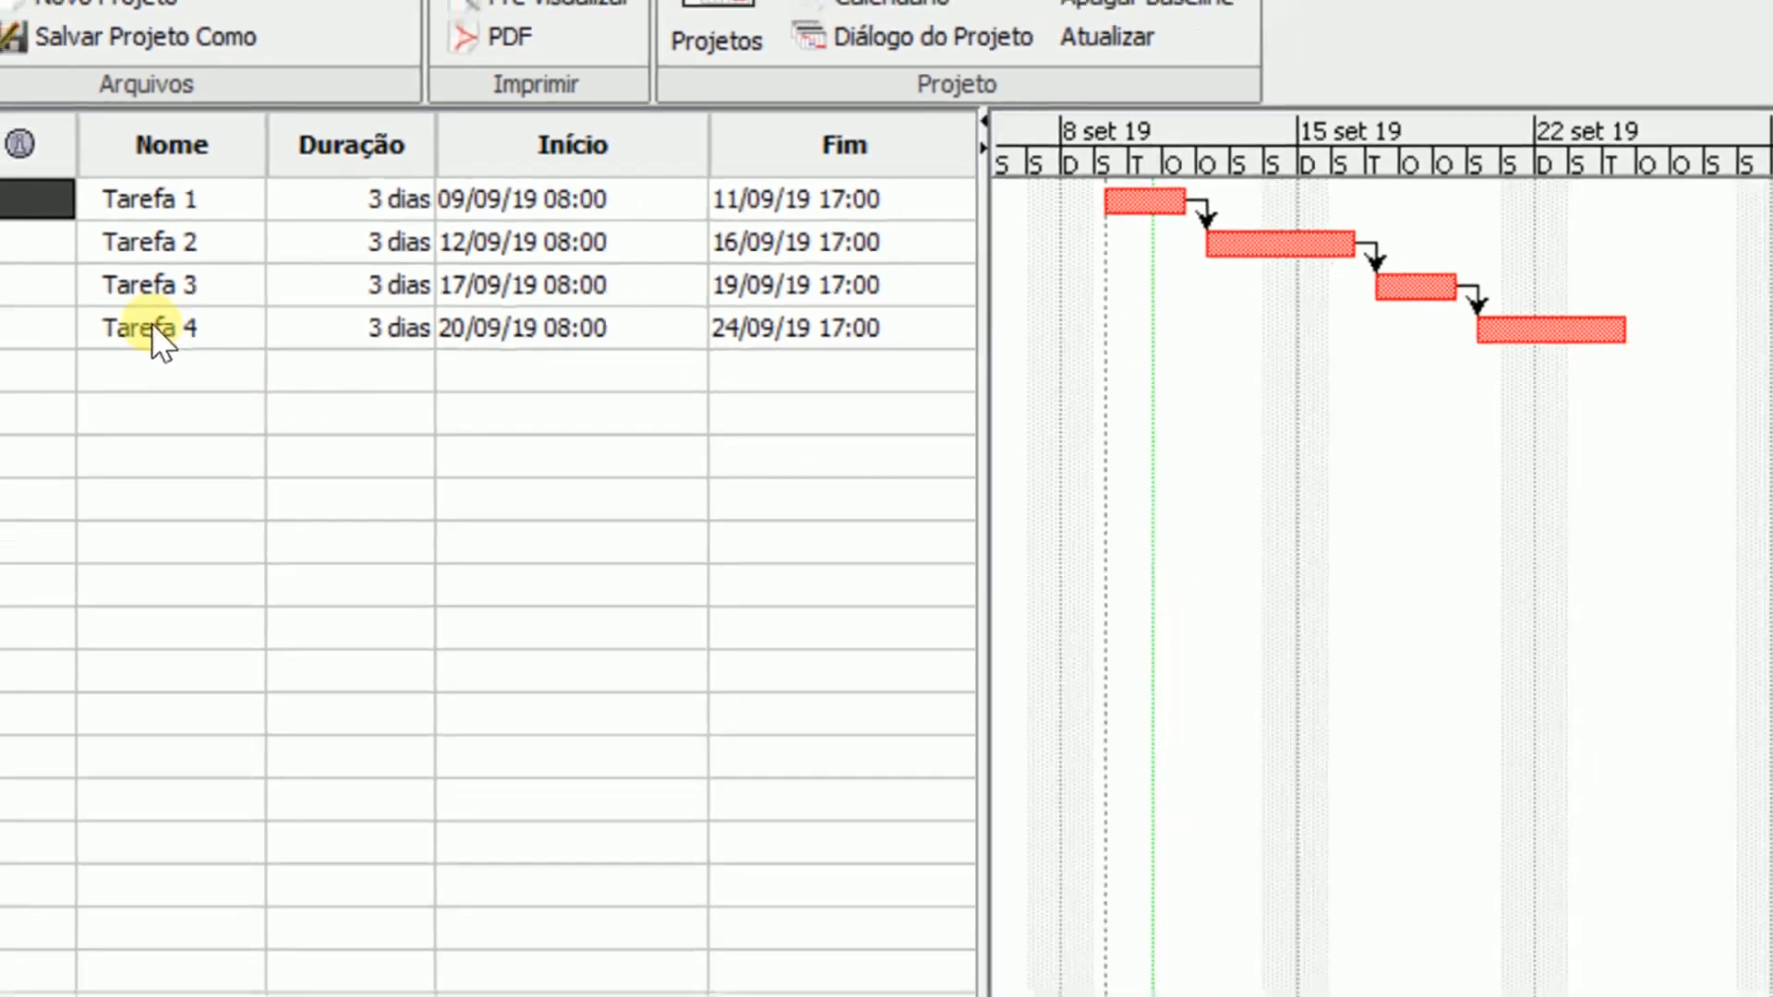
- Constrain Tarefa 4 with the type Deve iniciar em and the constraint date 23/09/19, and check its constraint indicator
double_click(148, 332)
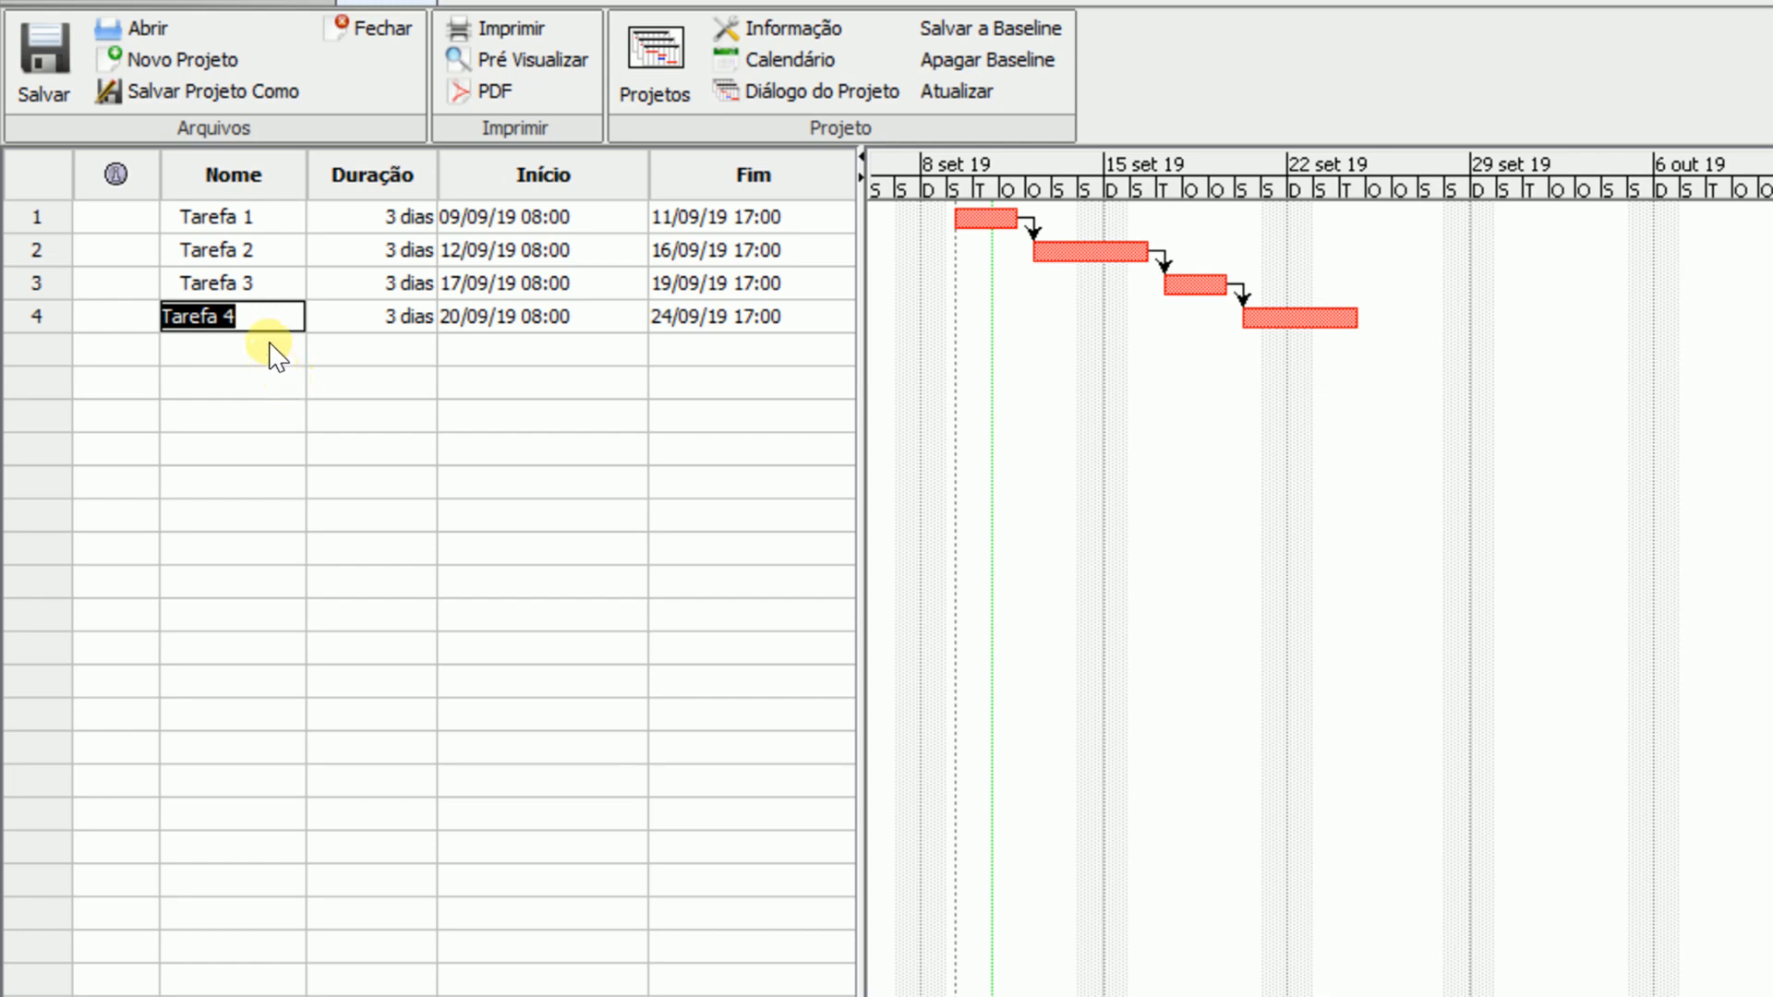
double_click(262, 326)
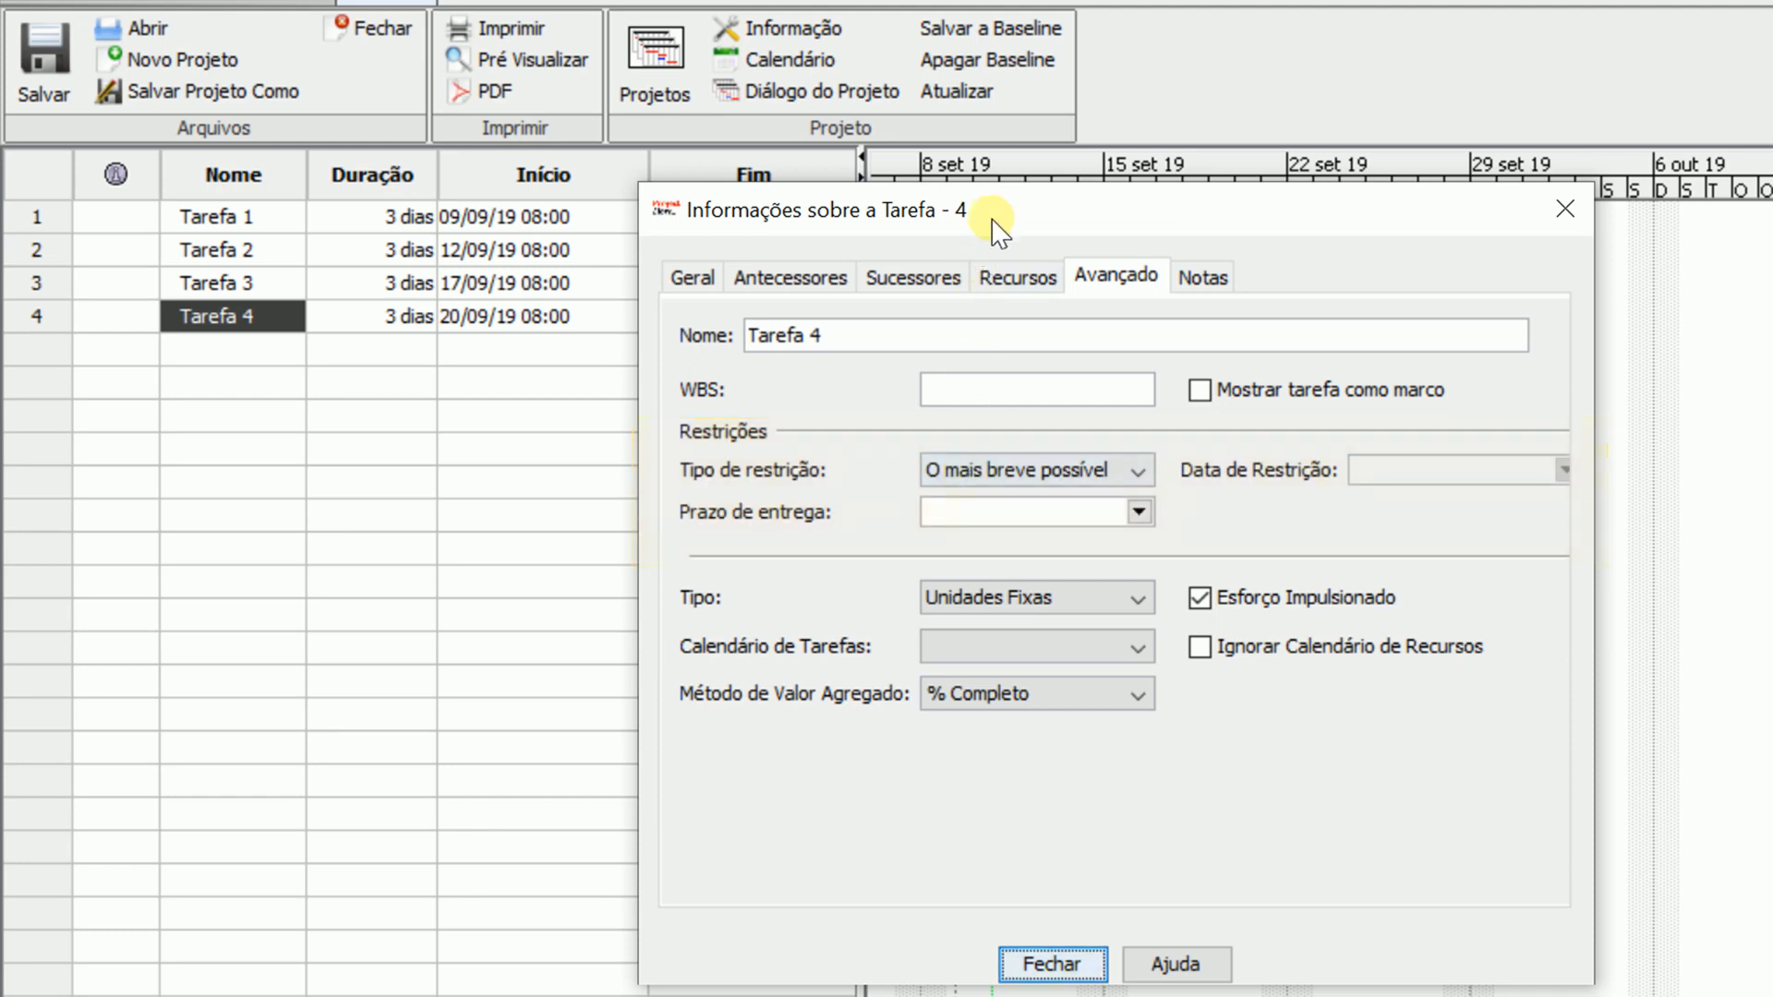
drag(989, 222, 528, 402)
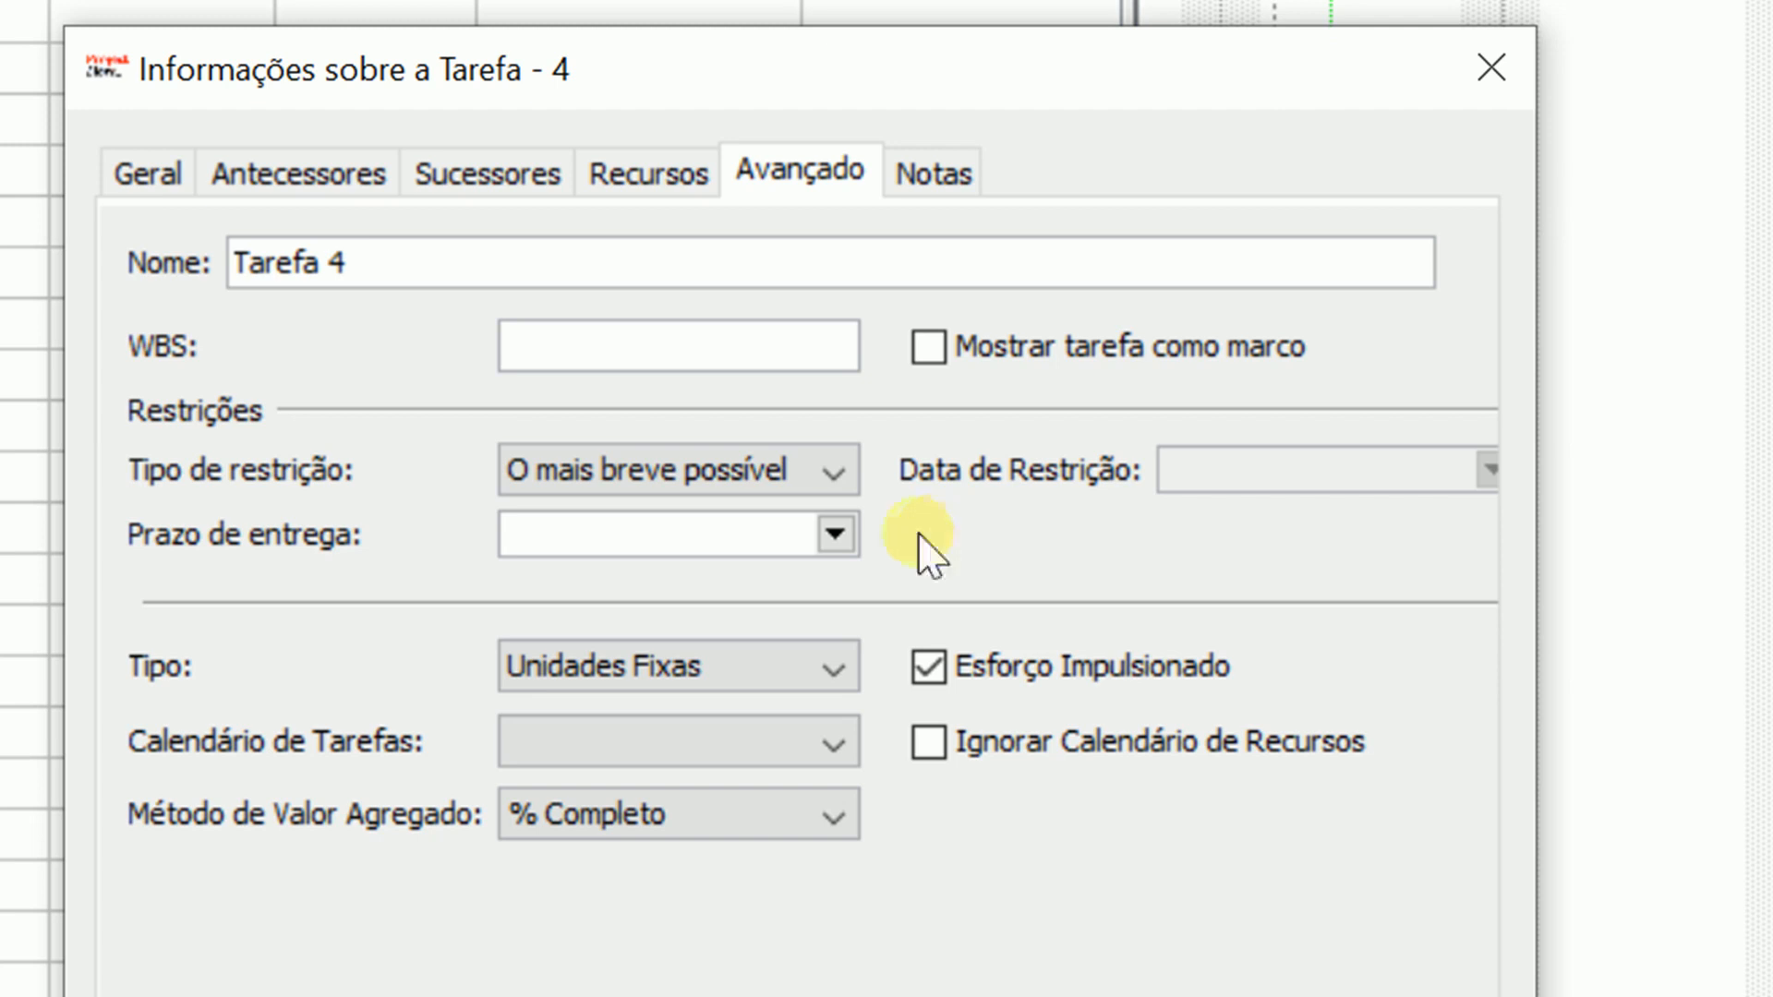
click(840, 474)
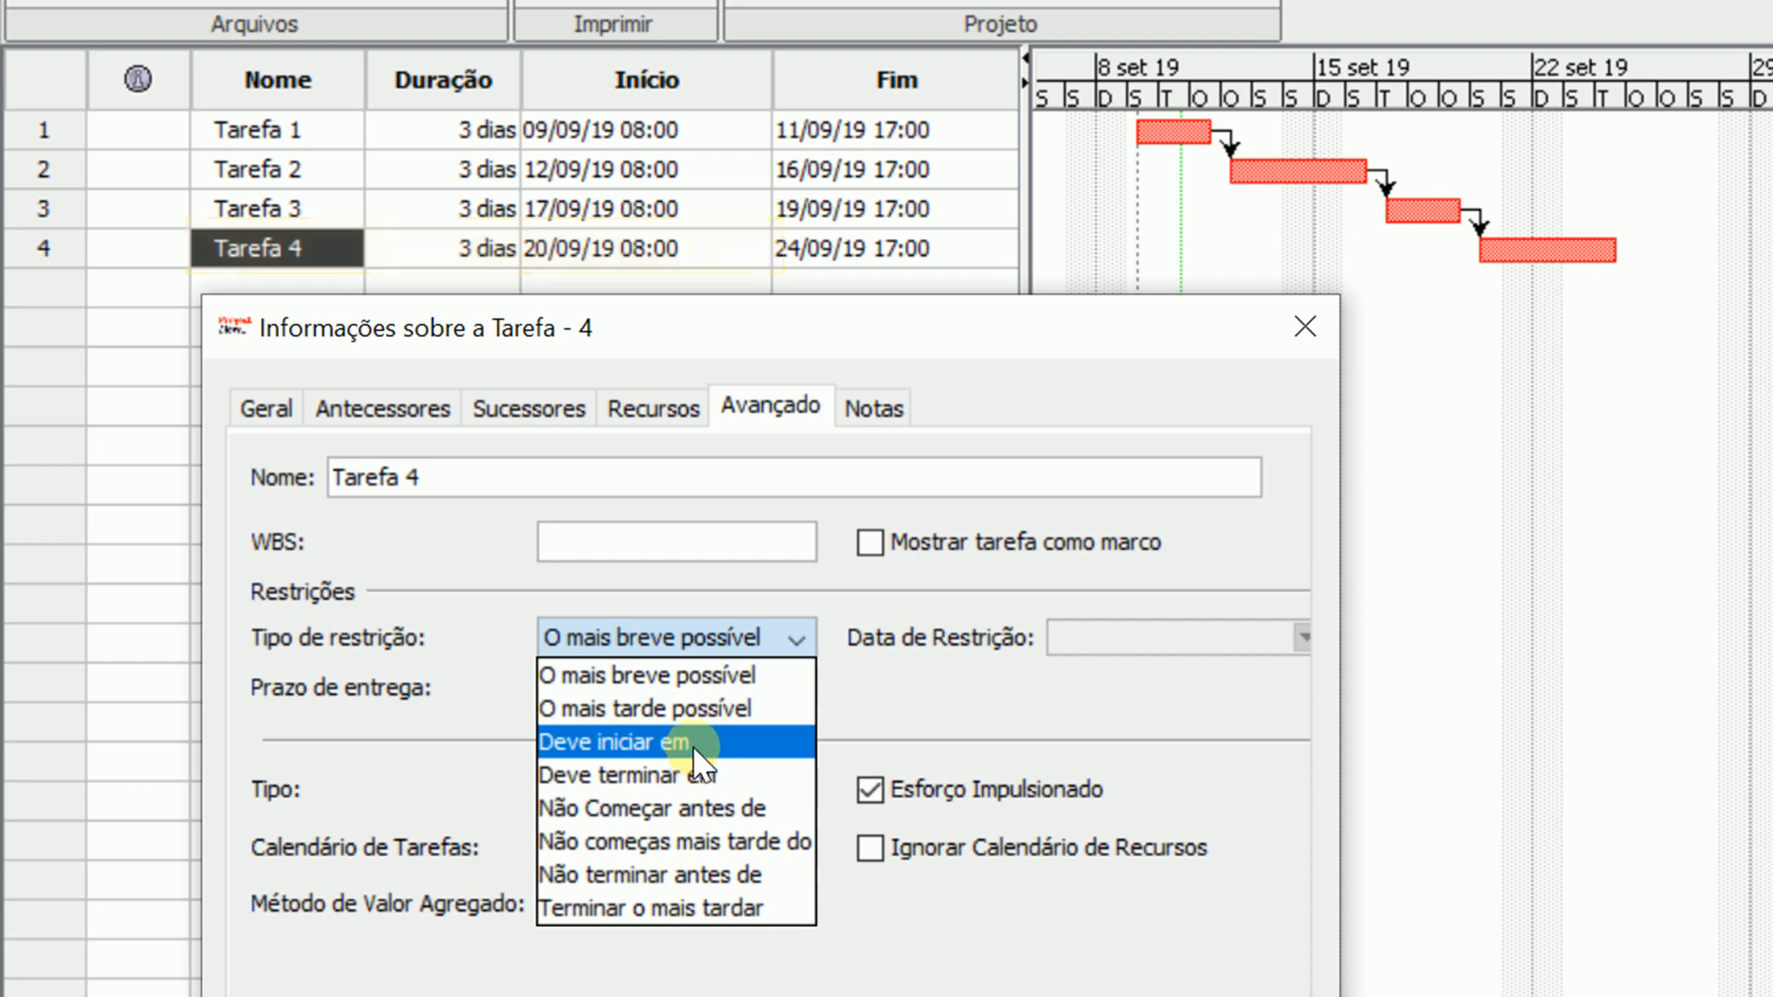
click(702, 744)
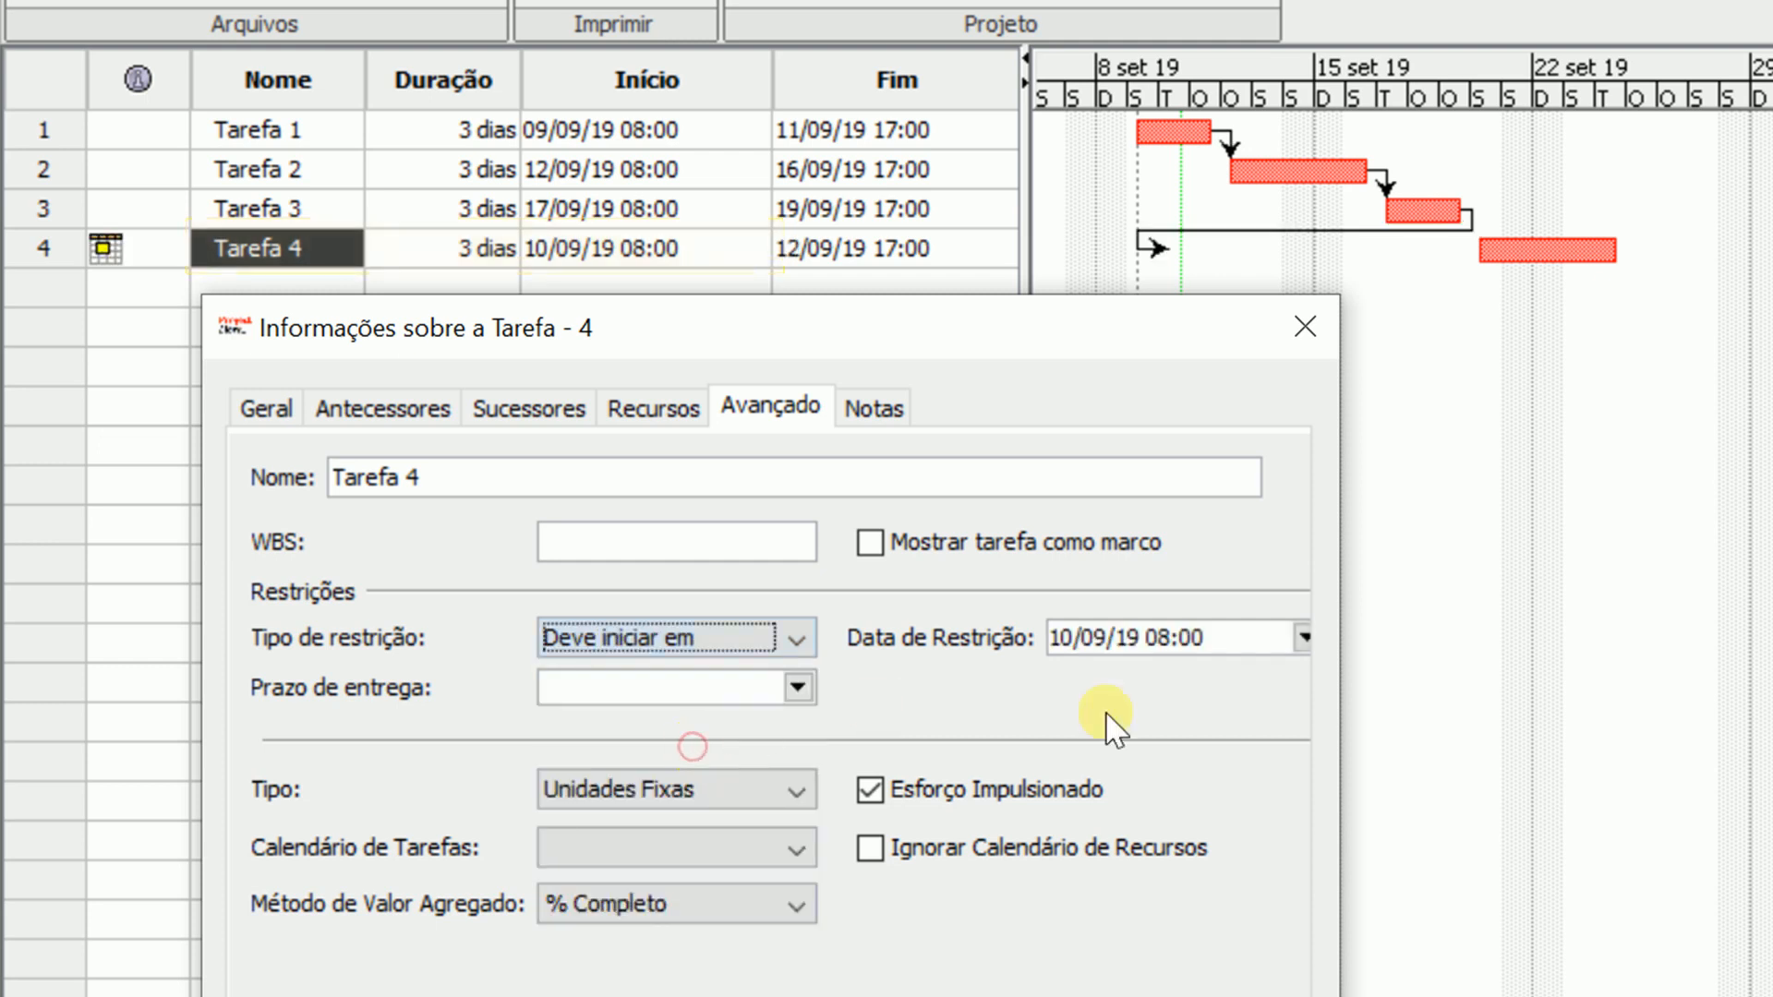
click(1304, 639)
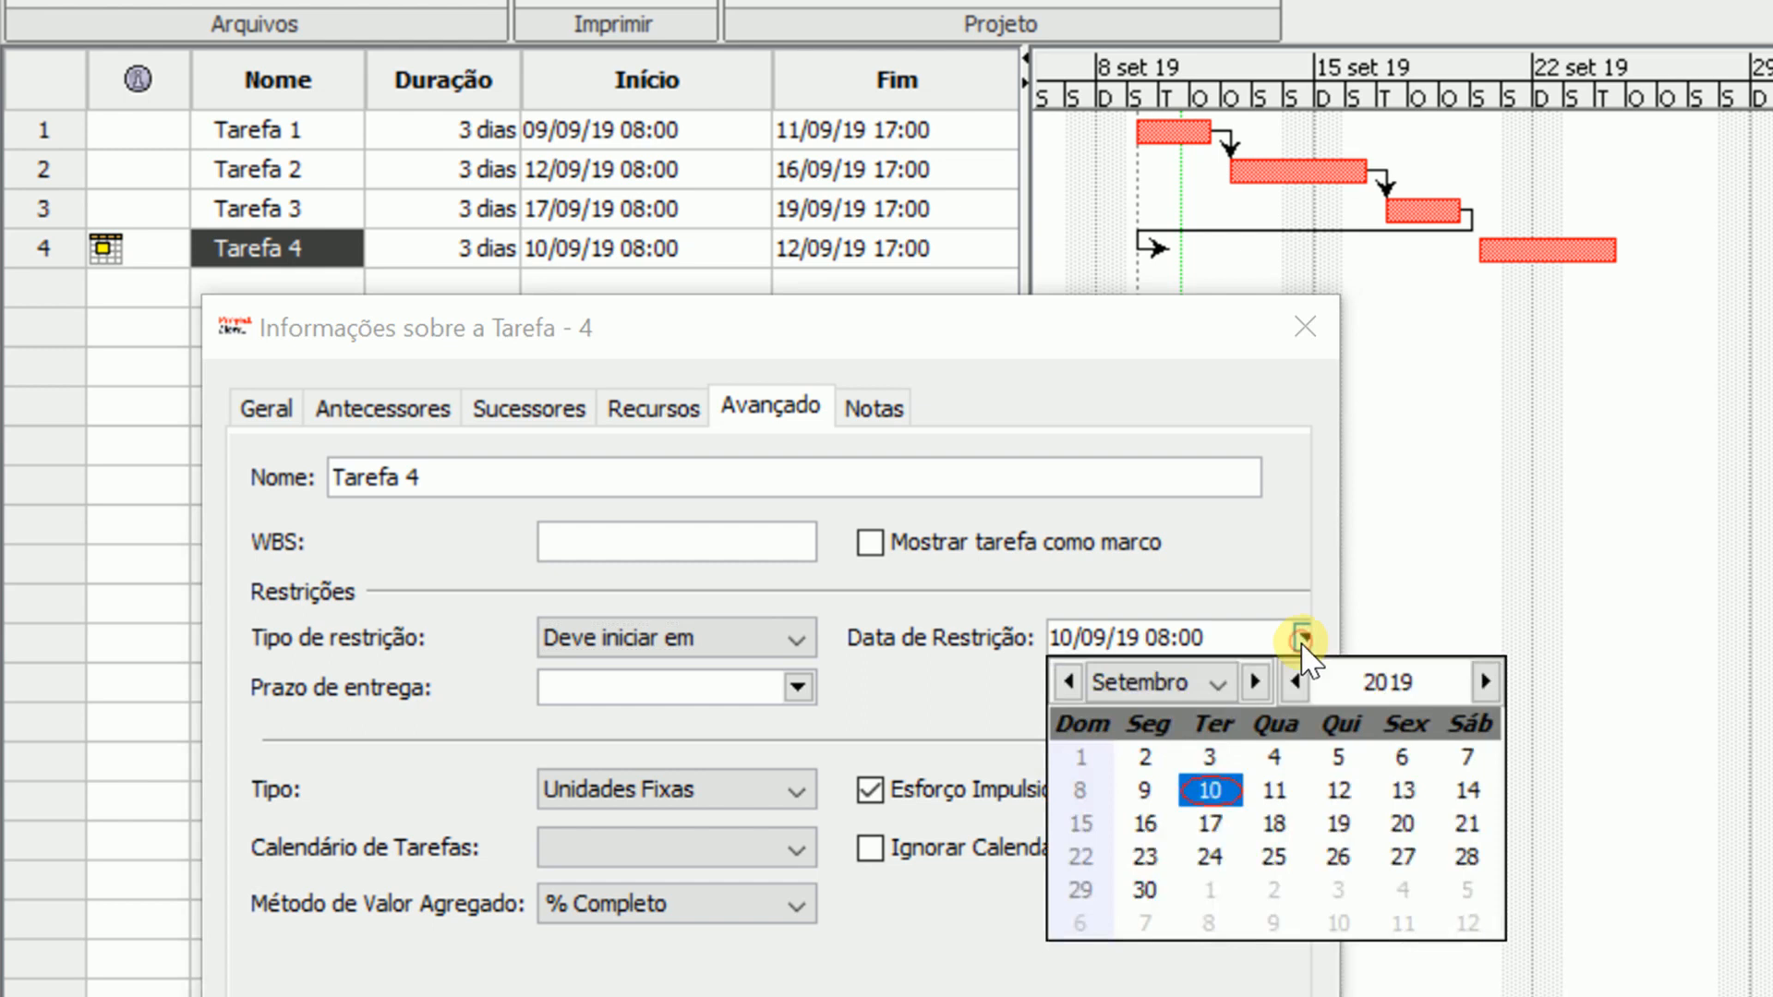
click(1145, 857)
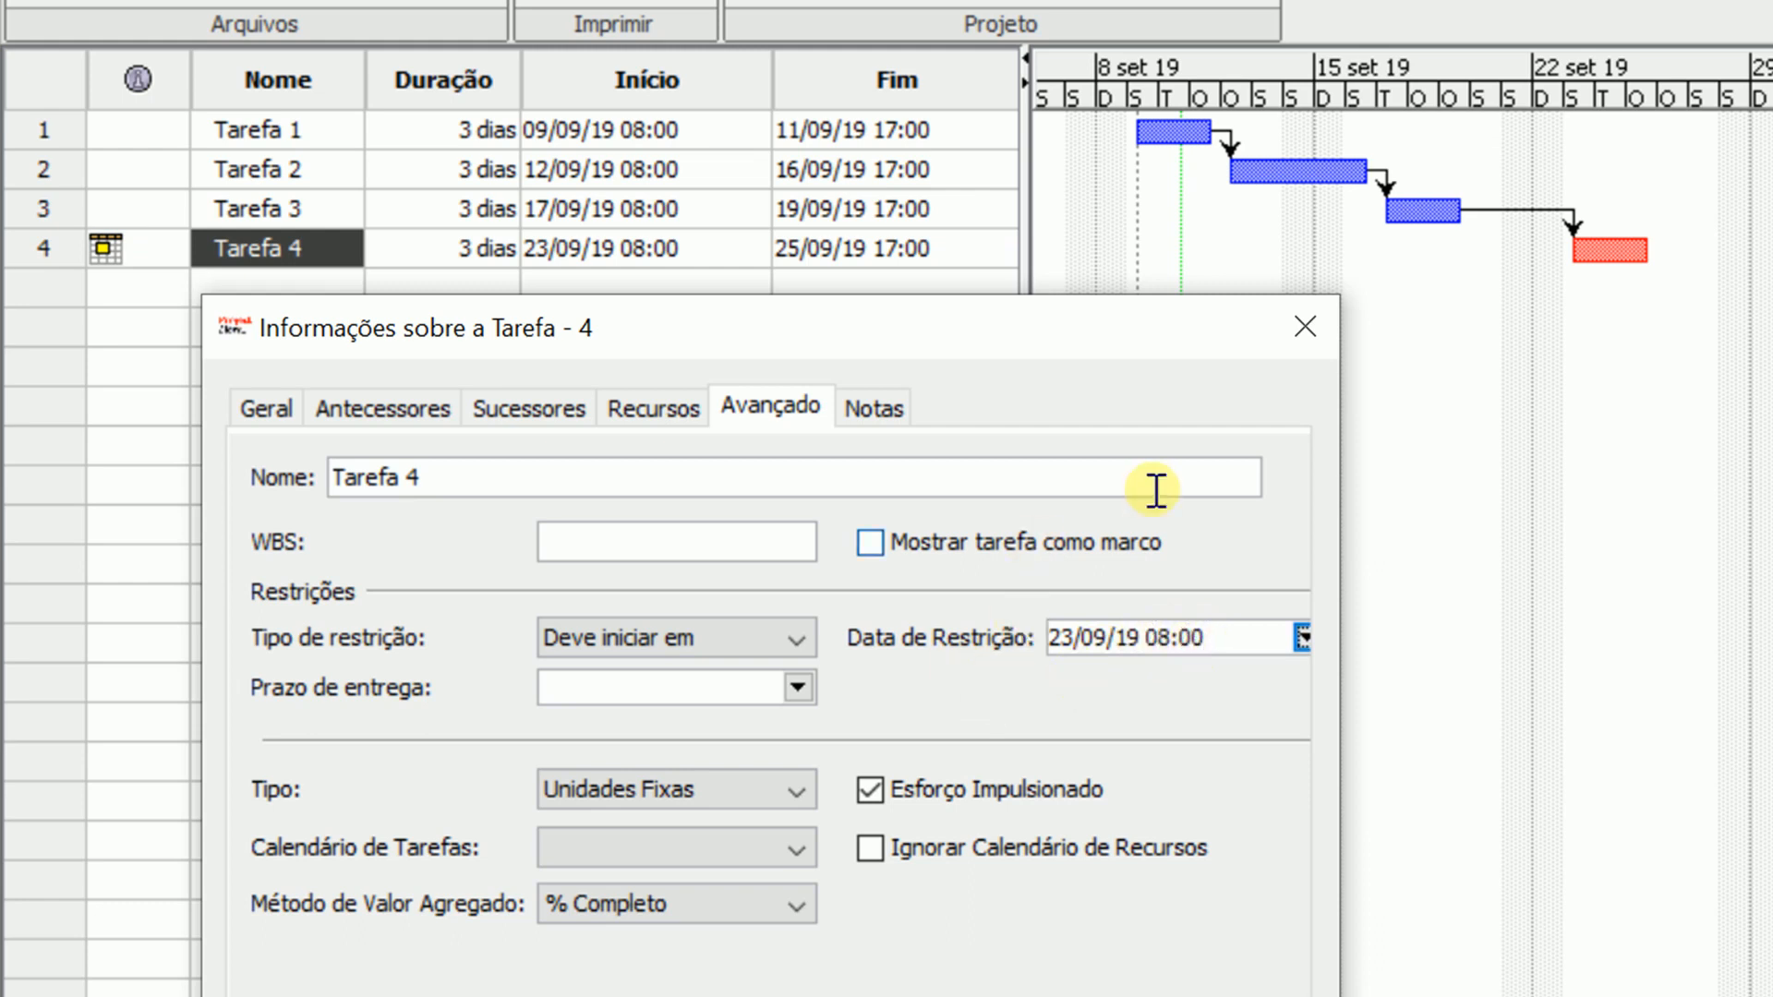
drag(1142, 348, 1097, 1)
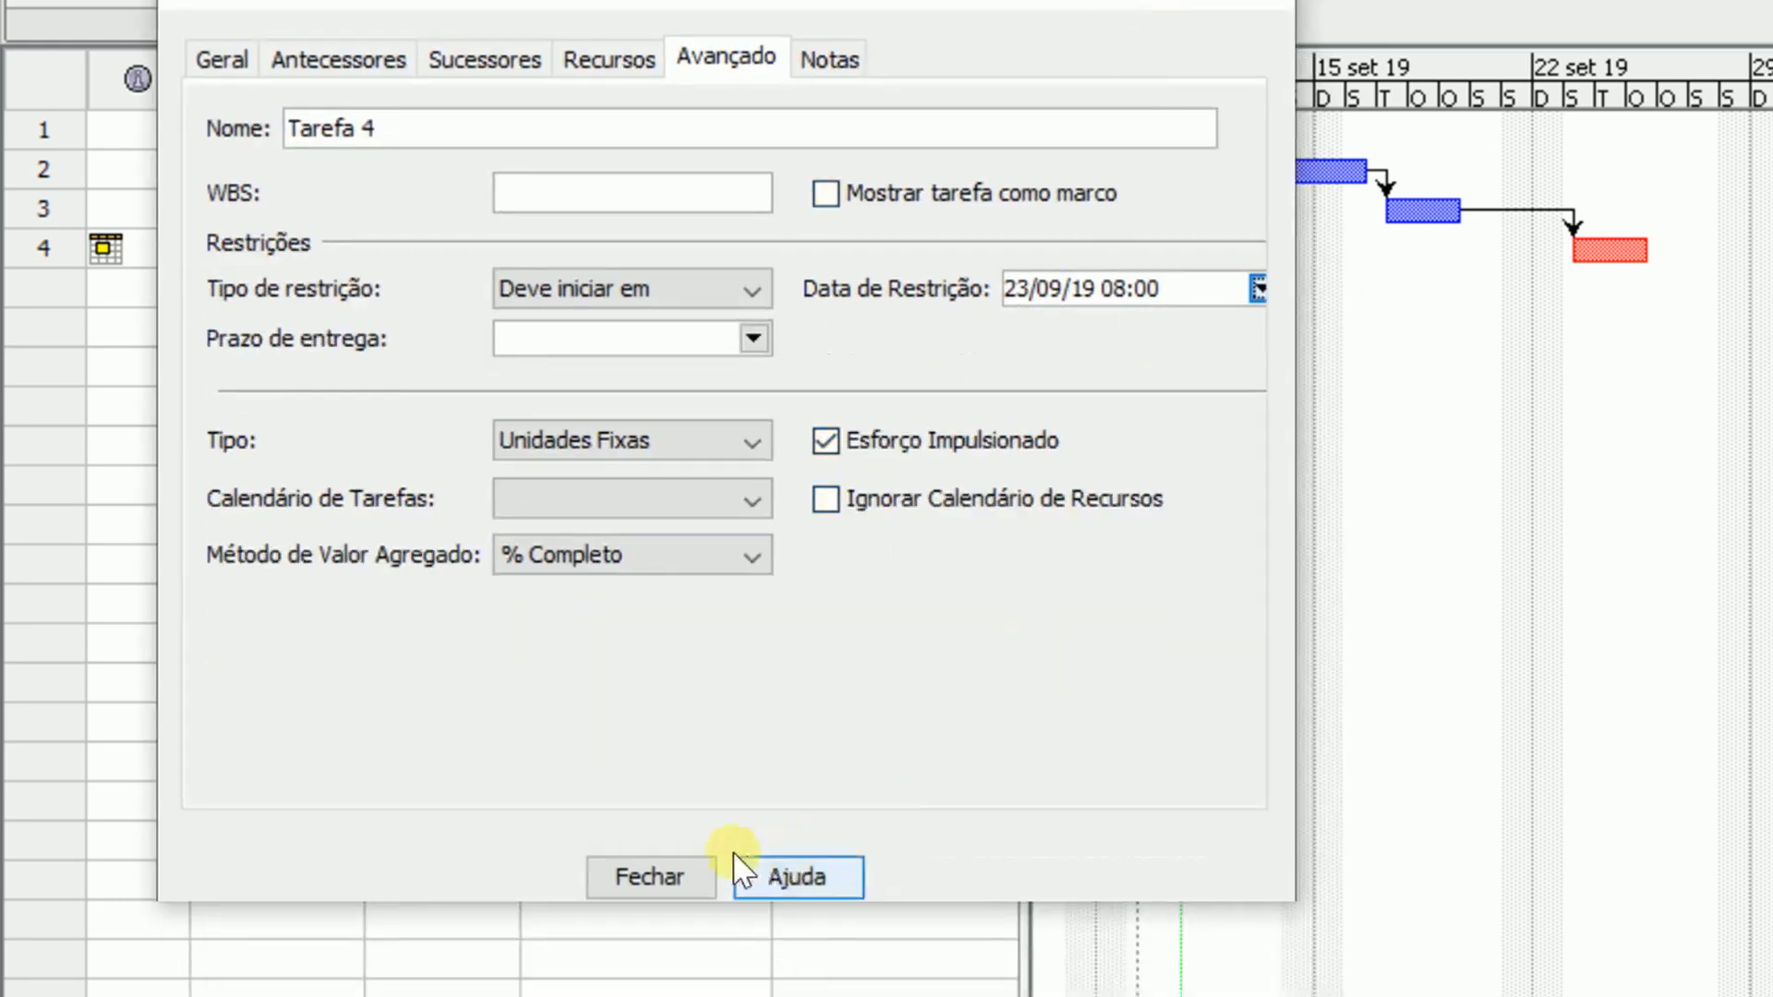
click(680, 878)
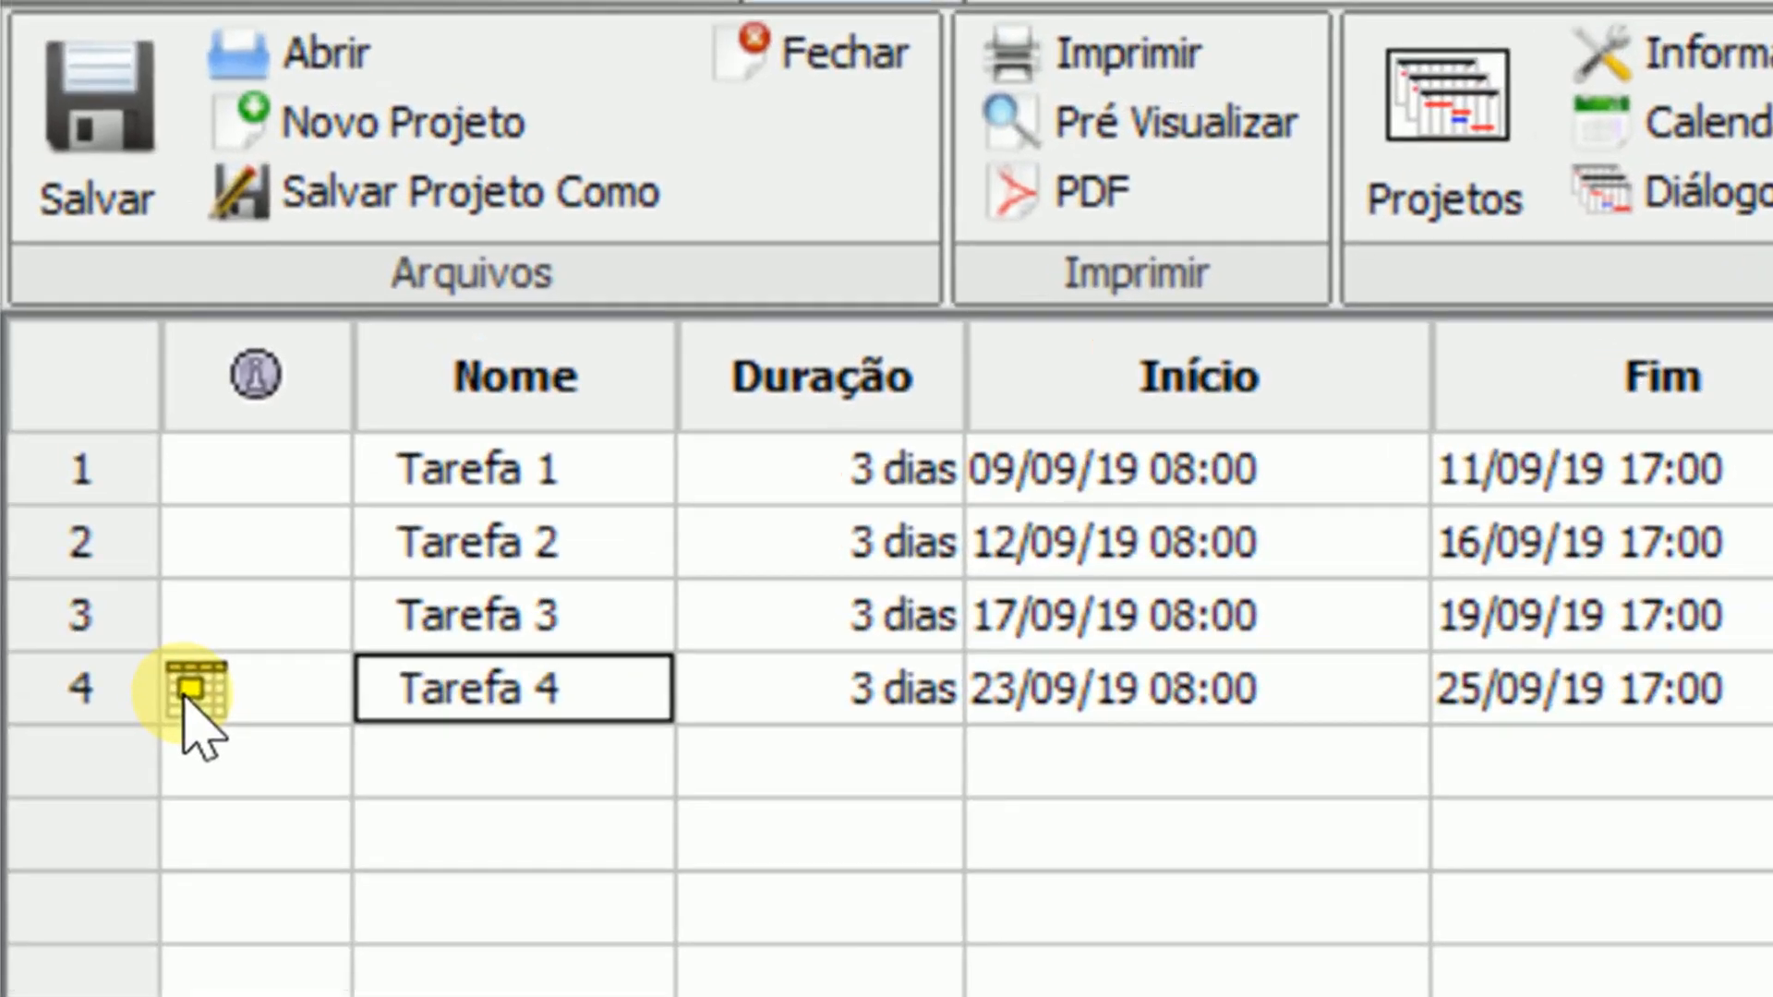
mouse_move(185, 702)
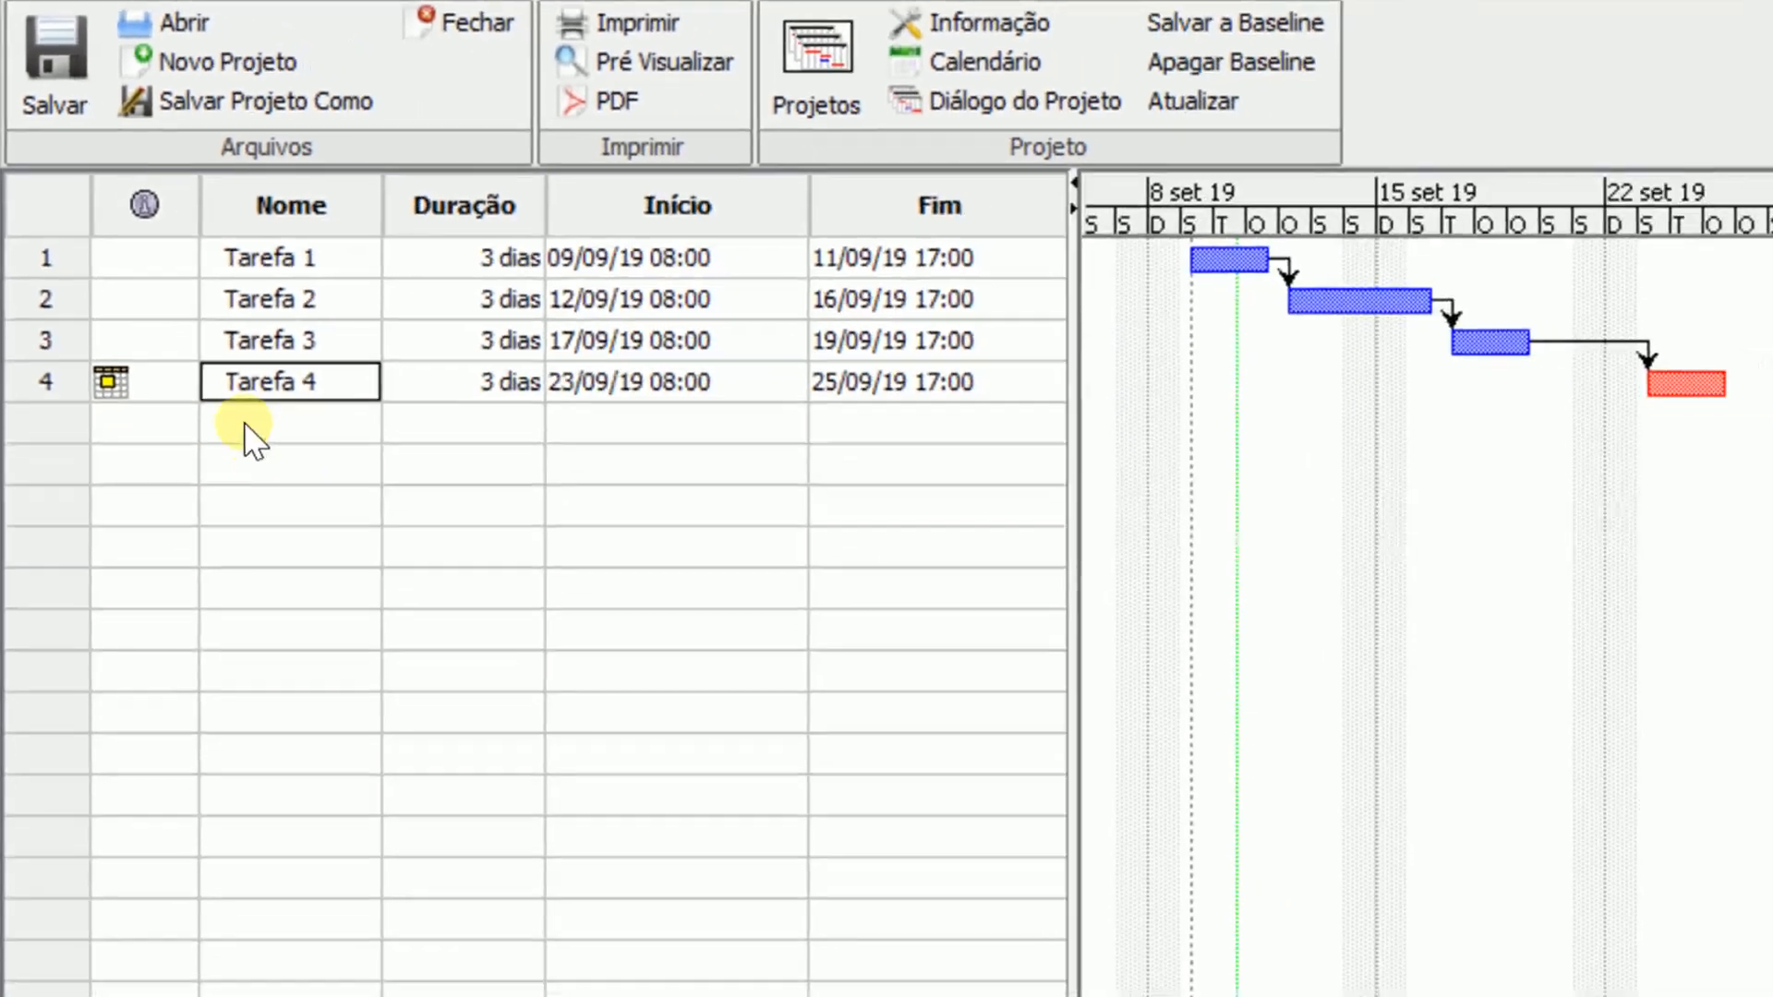
- Set Tarefa 4's constraint type to Deve terminar em with the constraint date 27/09/19, and recheck the task's advanced settings
double_click(261, 388)
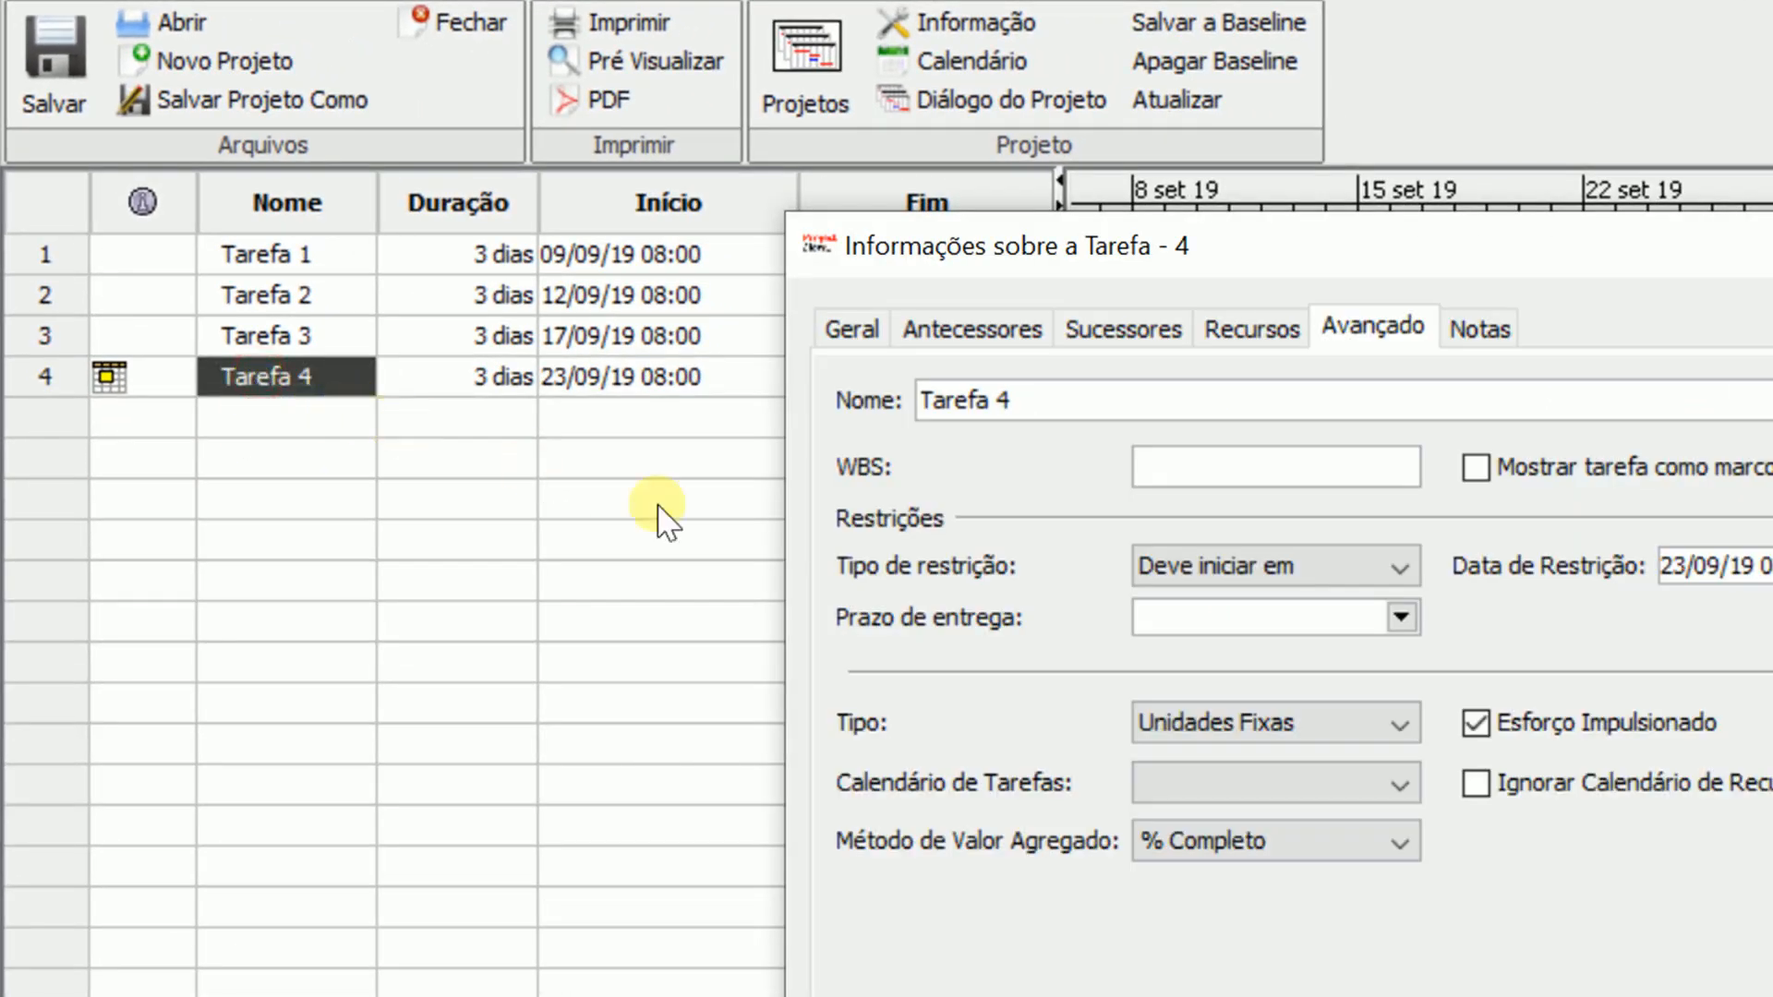
click(1183, 578)
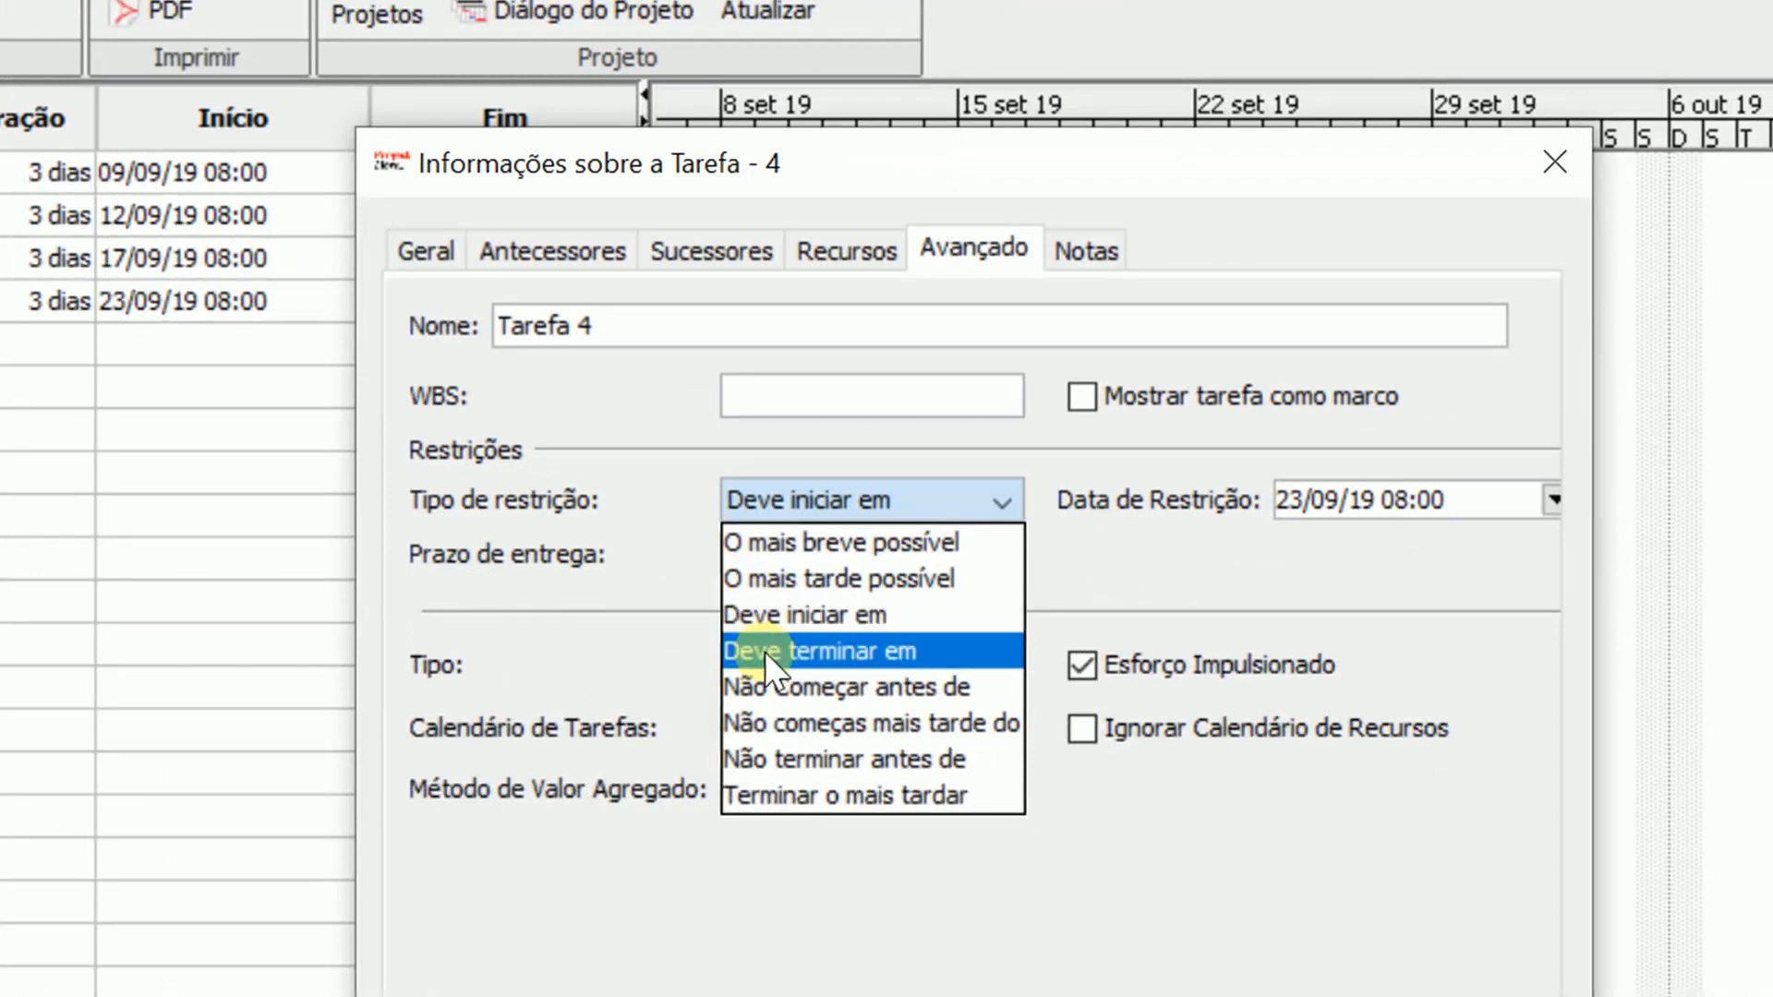
click(765, 652)
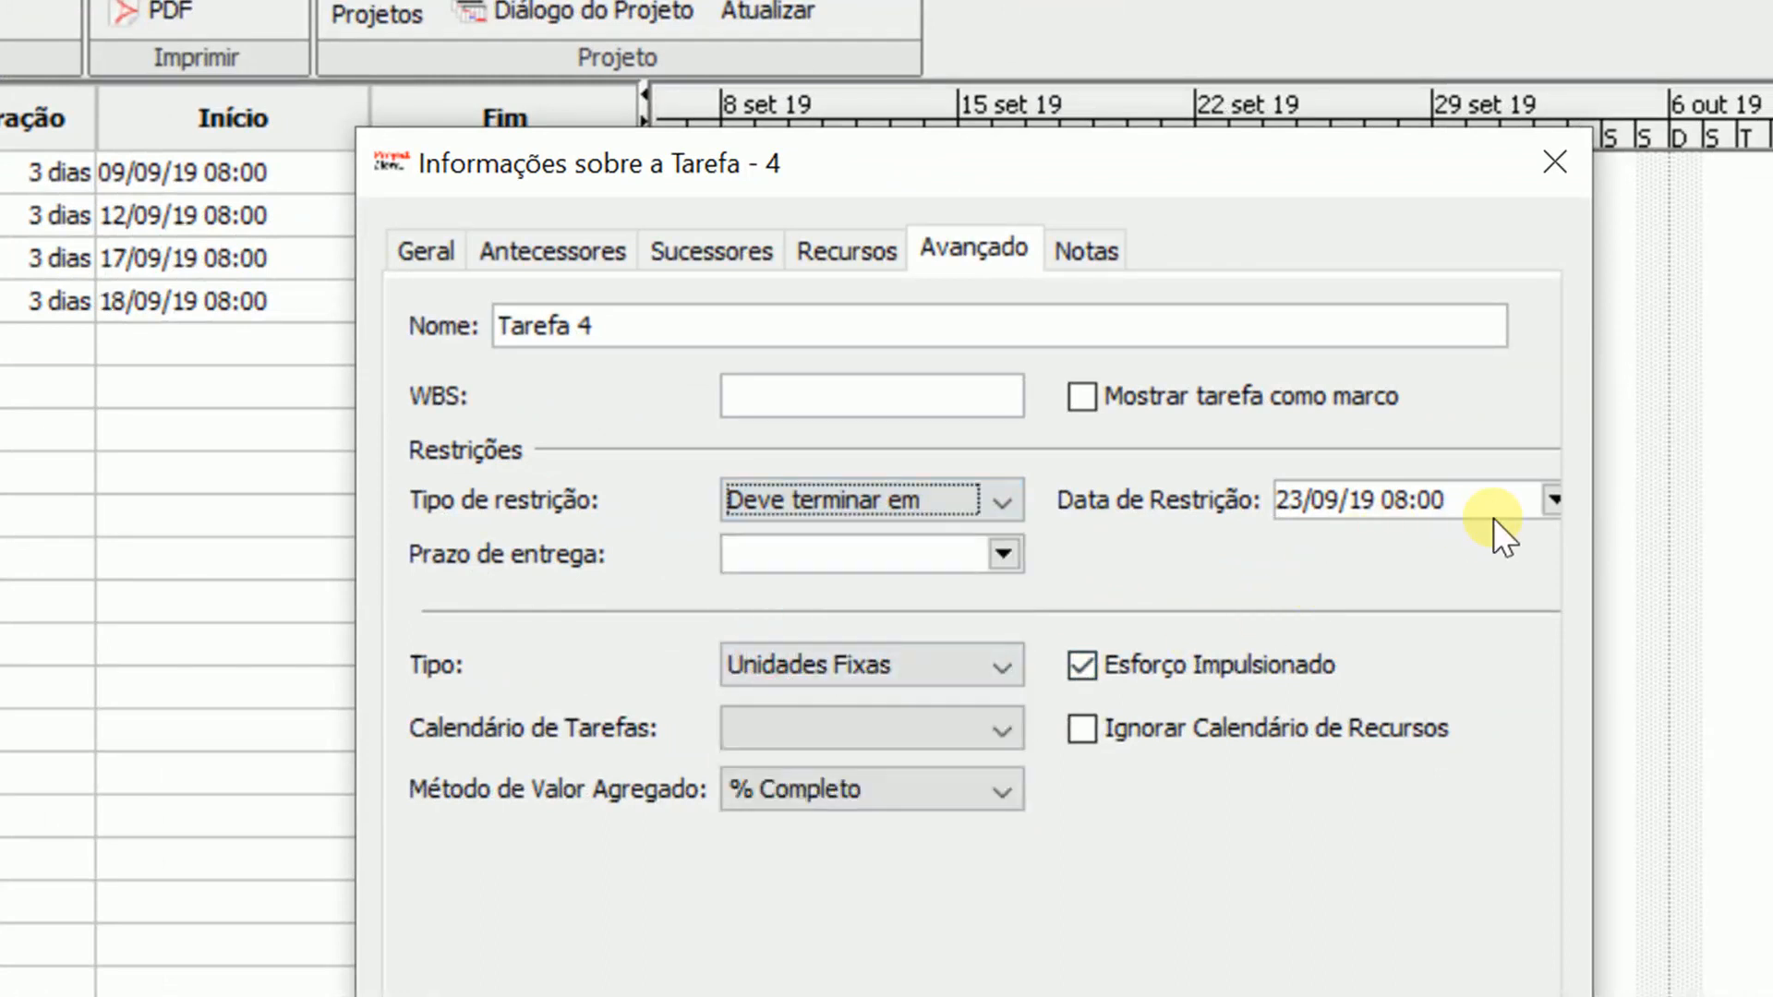
click(1552, 499)
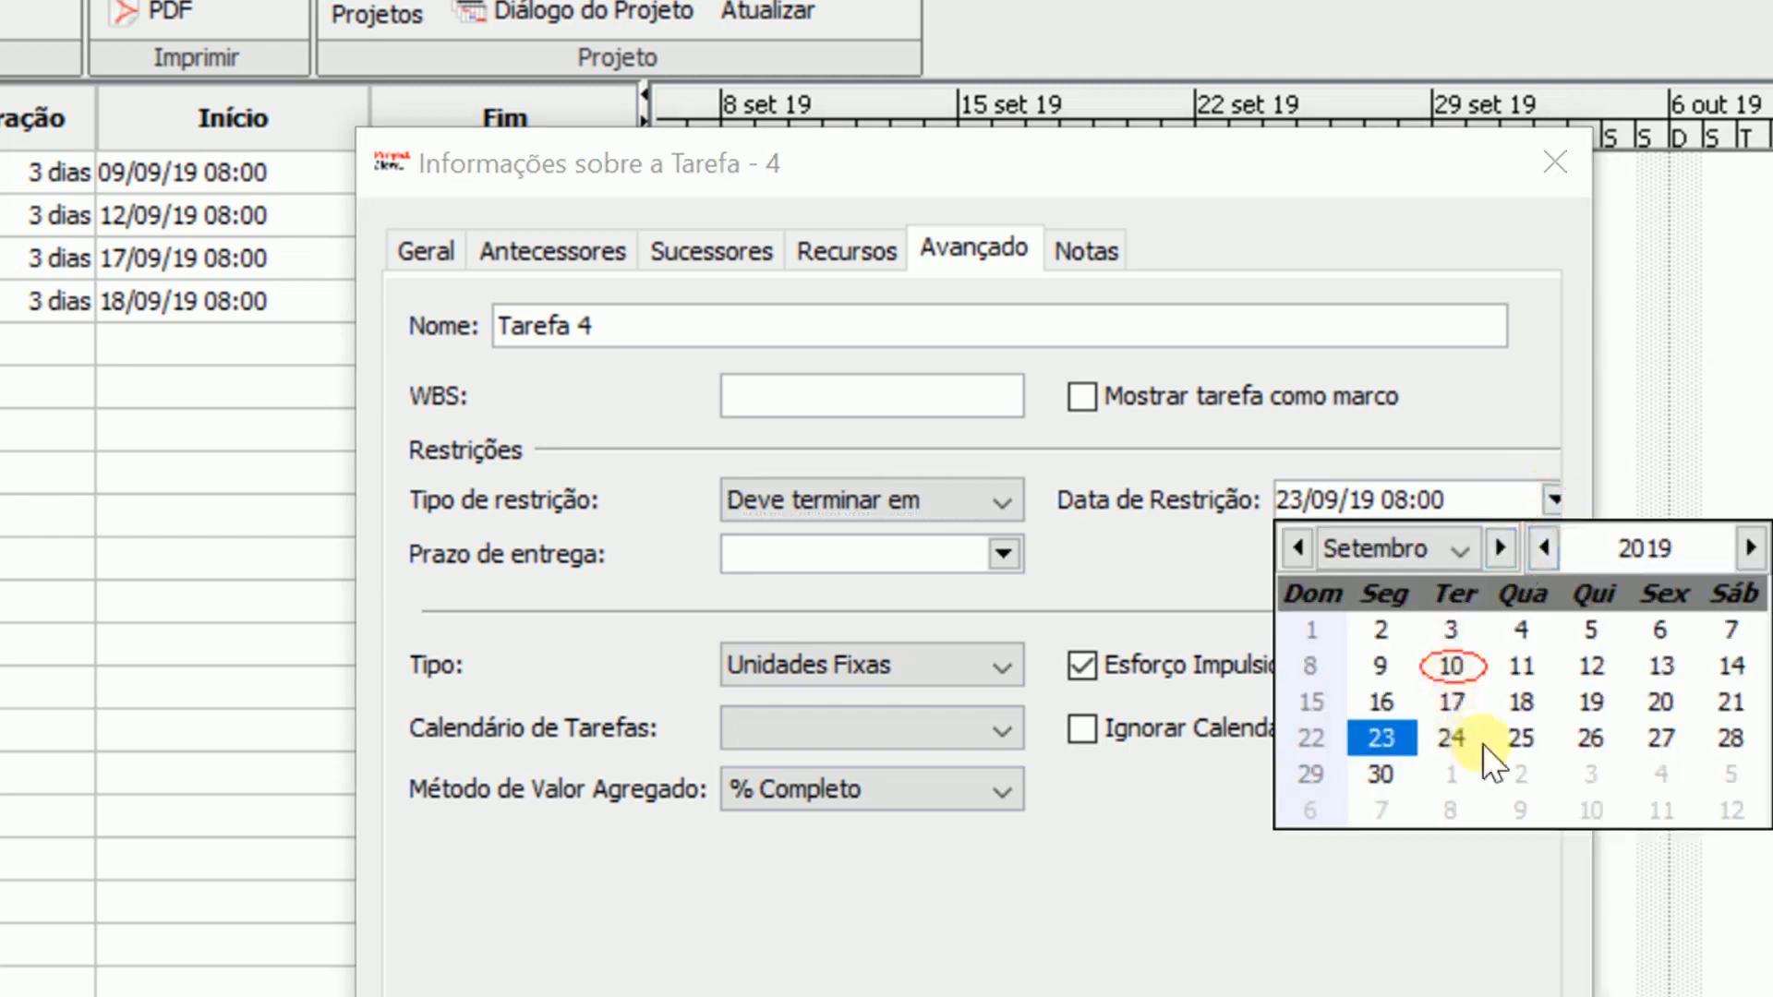
click(1659, 738)
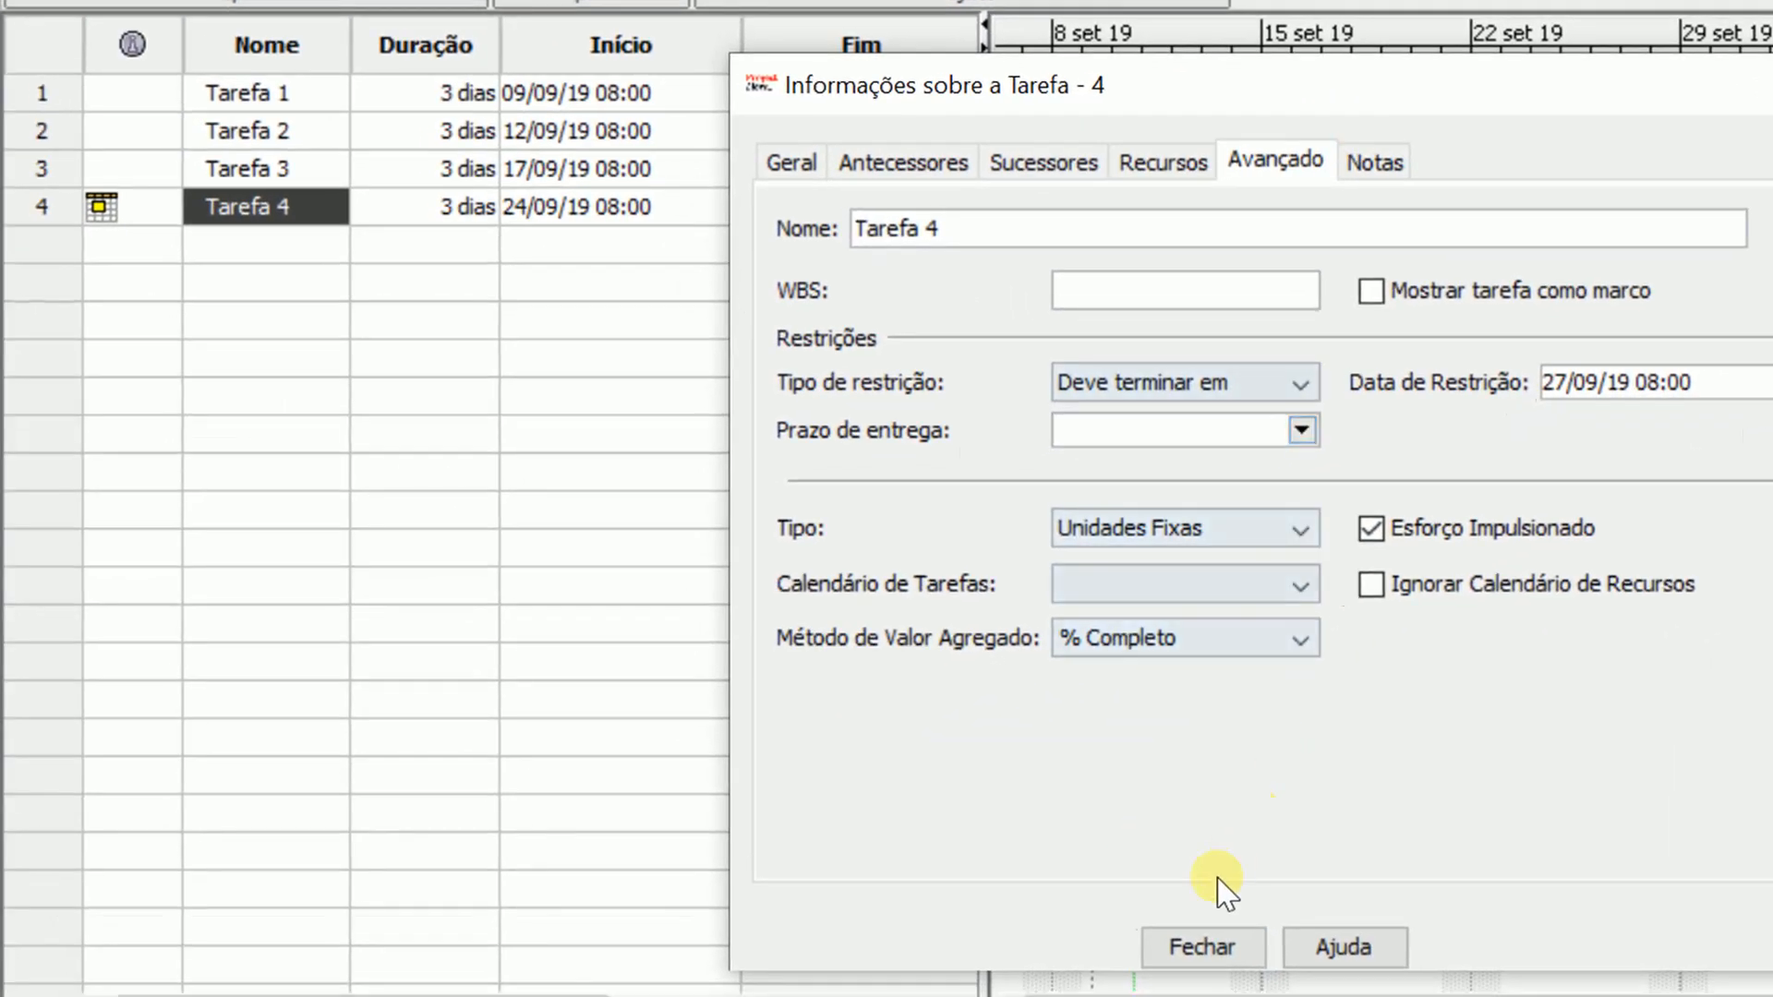
drag(1236, 90, 848, 57)
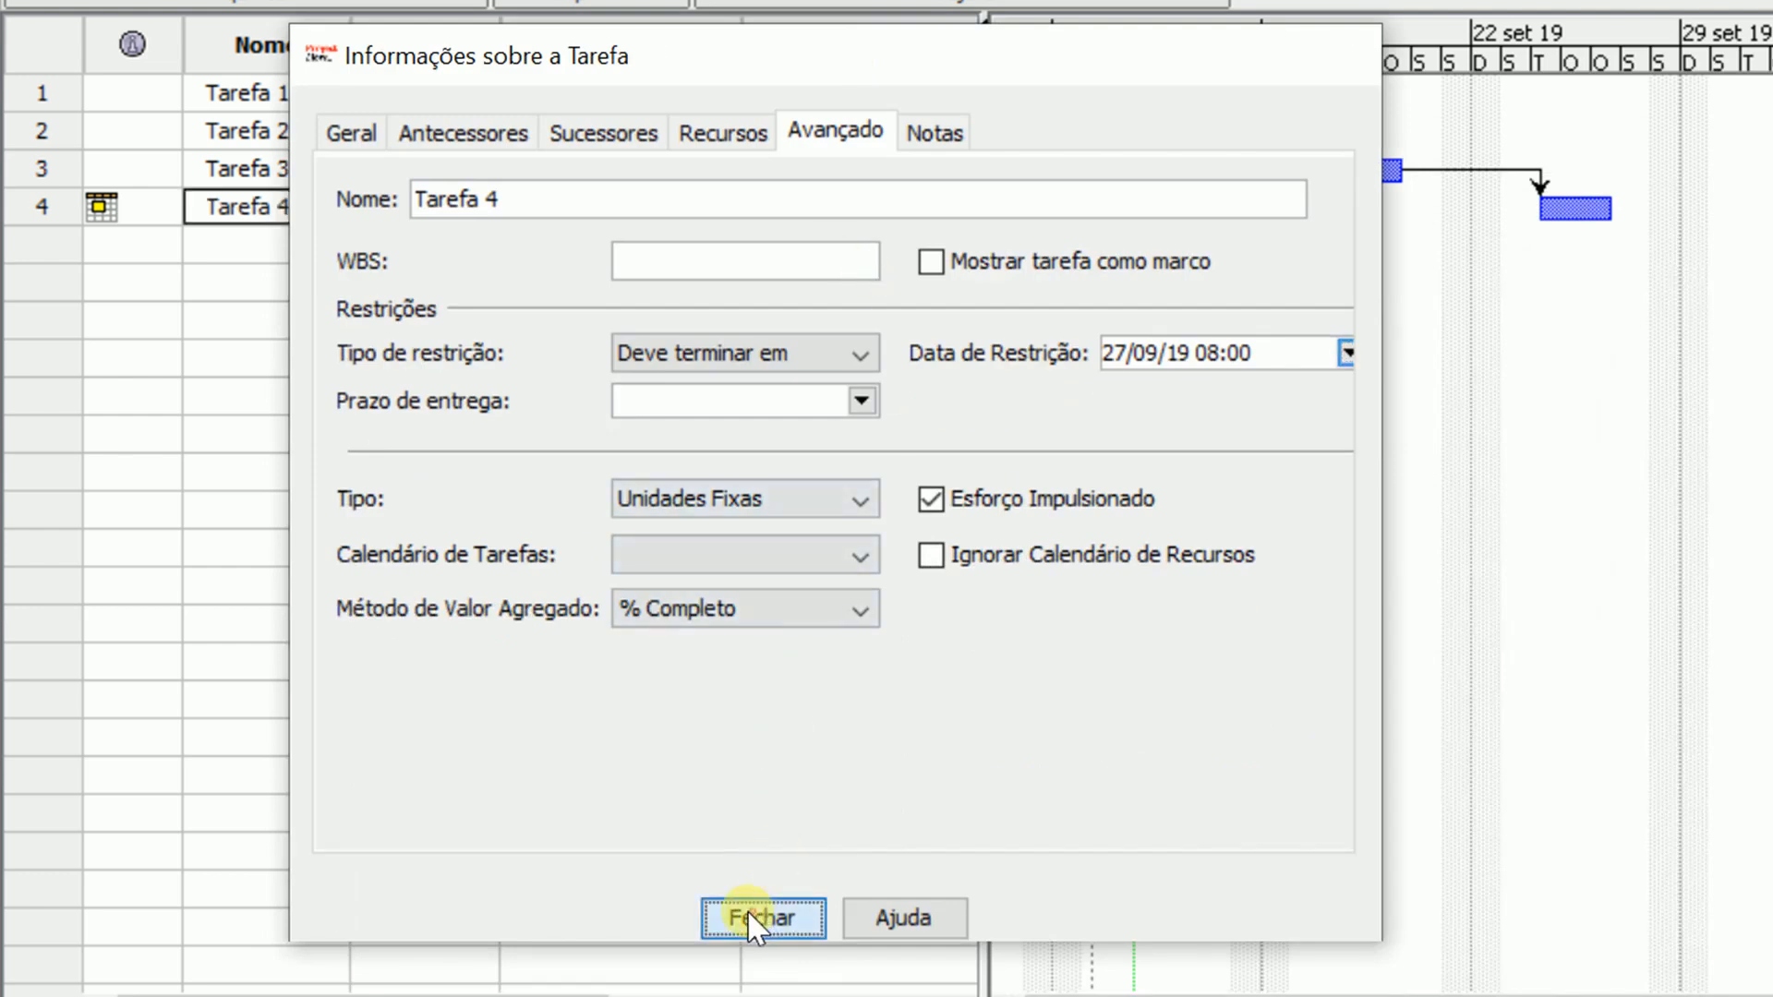
click(753, 917)
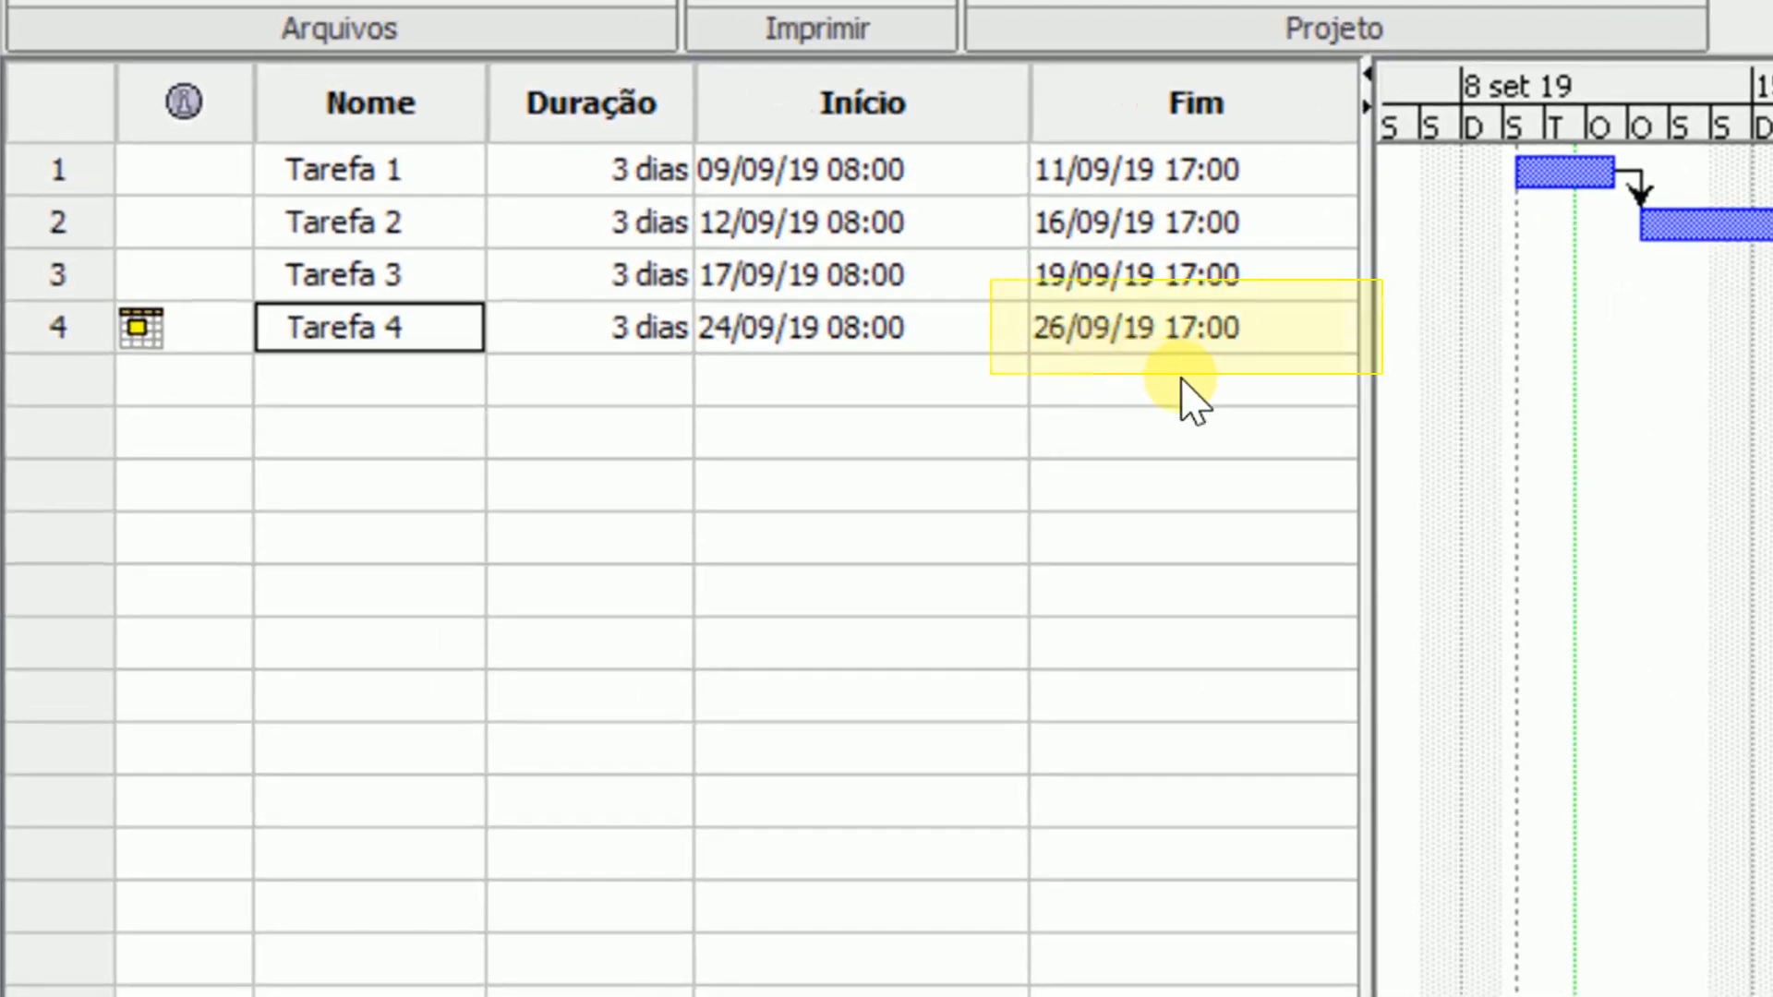
double_click(399, 342)
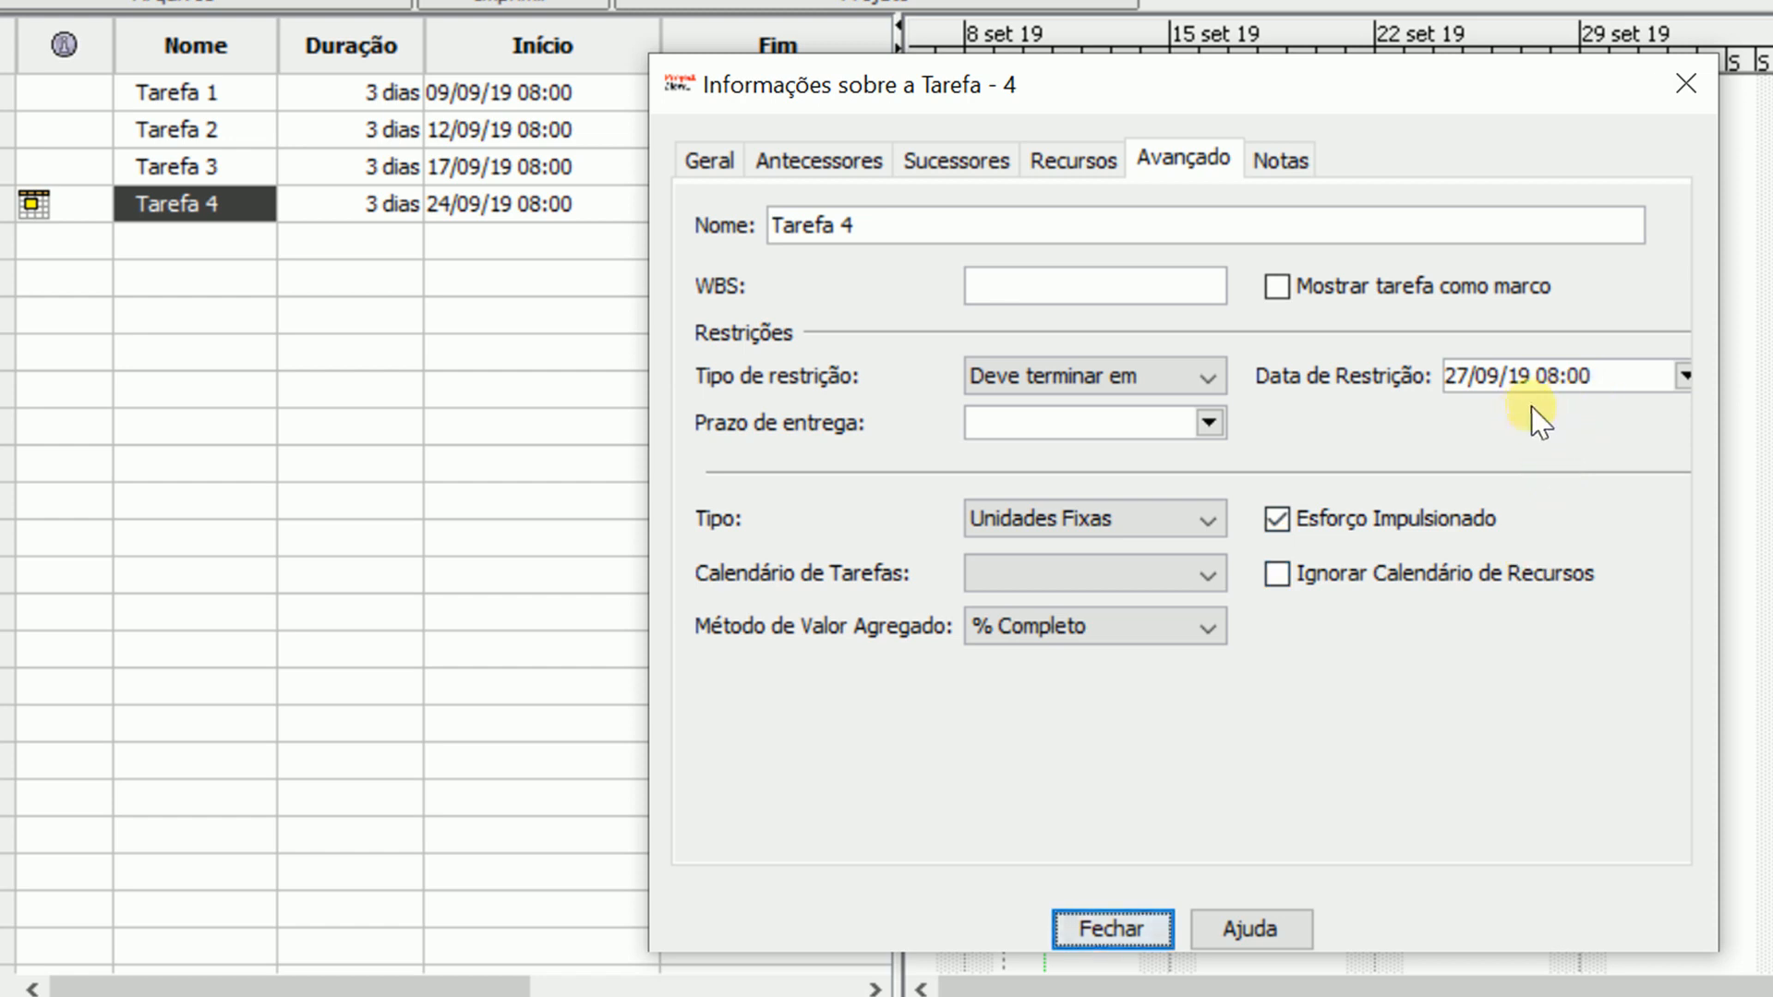
click(1136, 928)
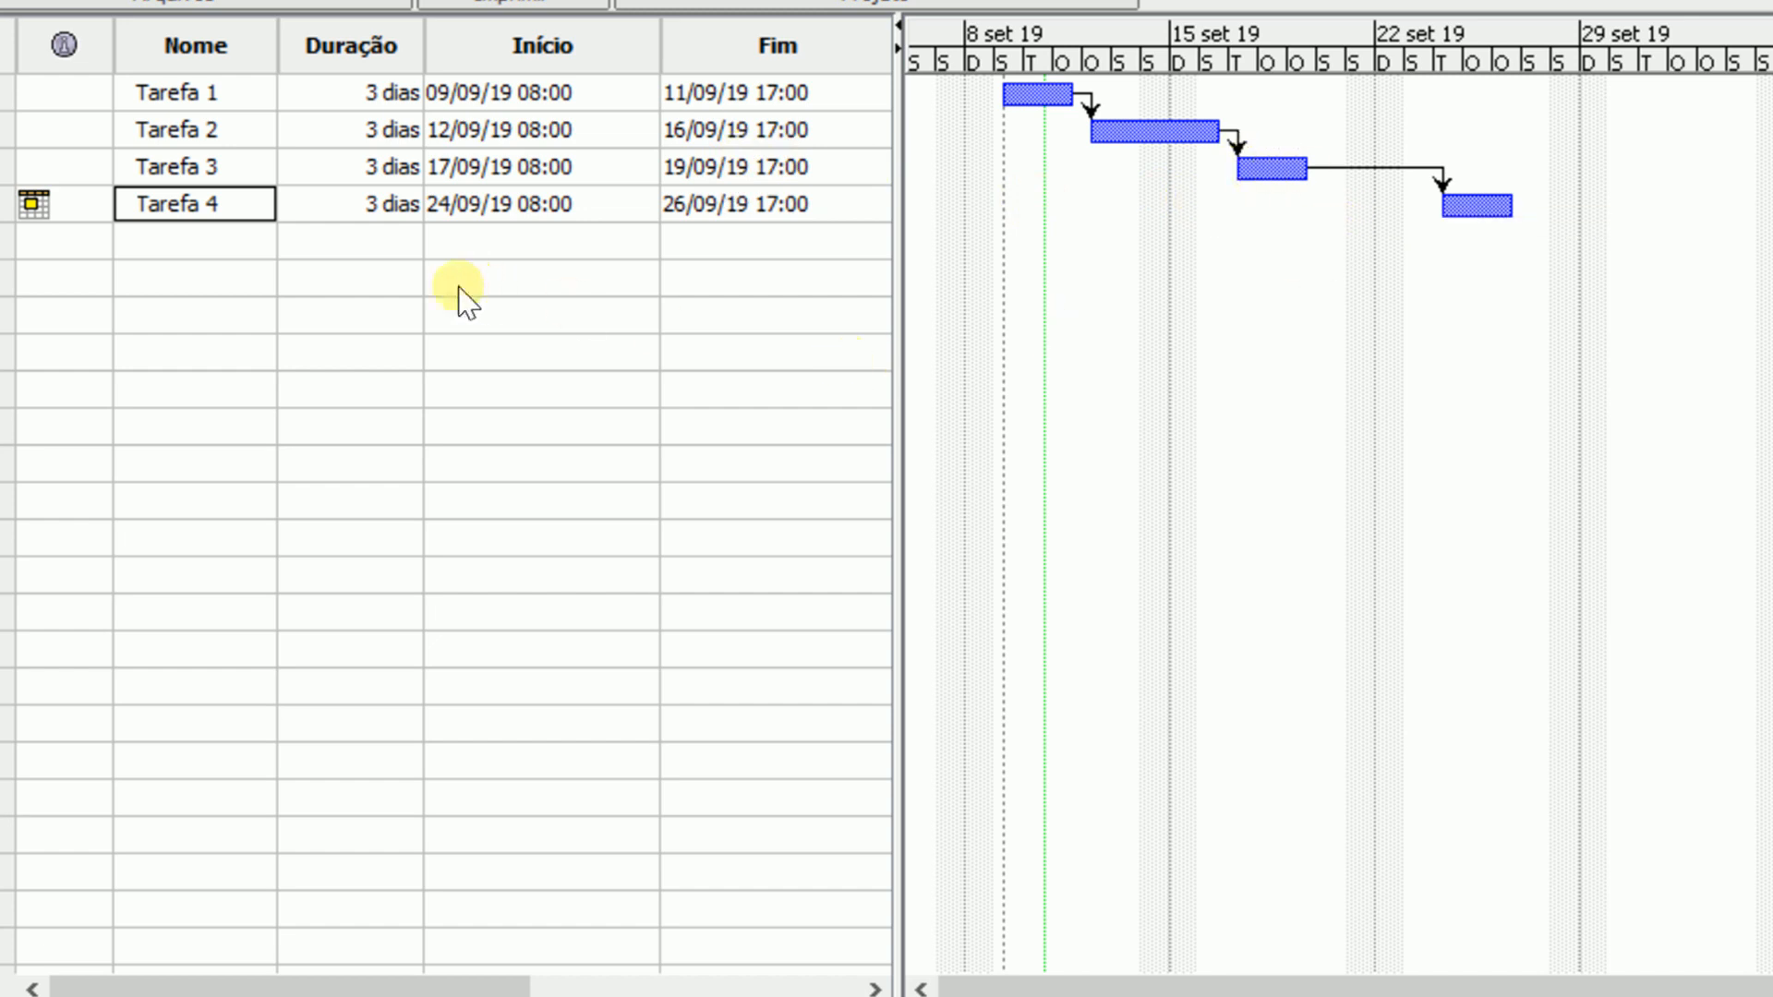
- Add a task named Tarefa 5 with a duration of 3 days and link it as a predecessor of Tarefa 4
click(217, 248)
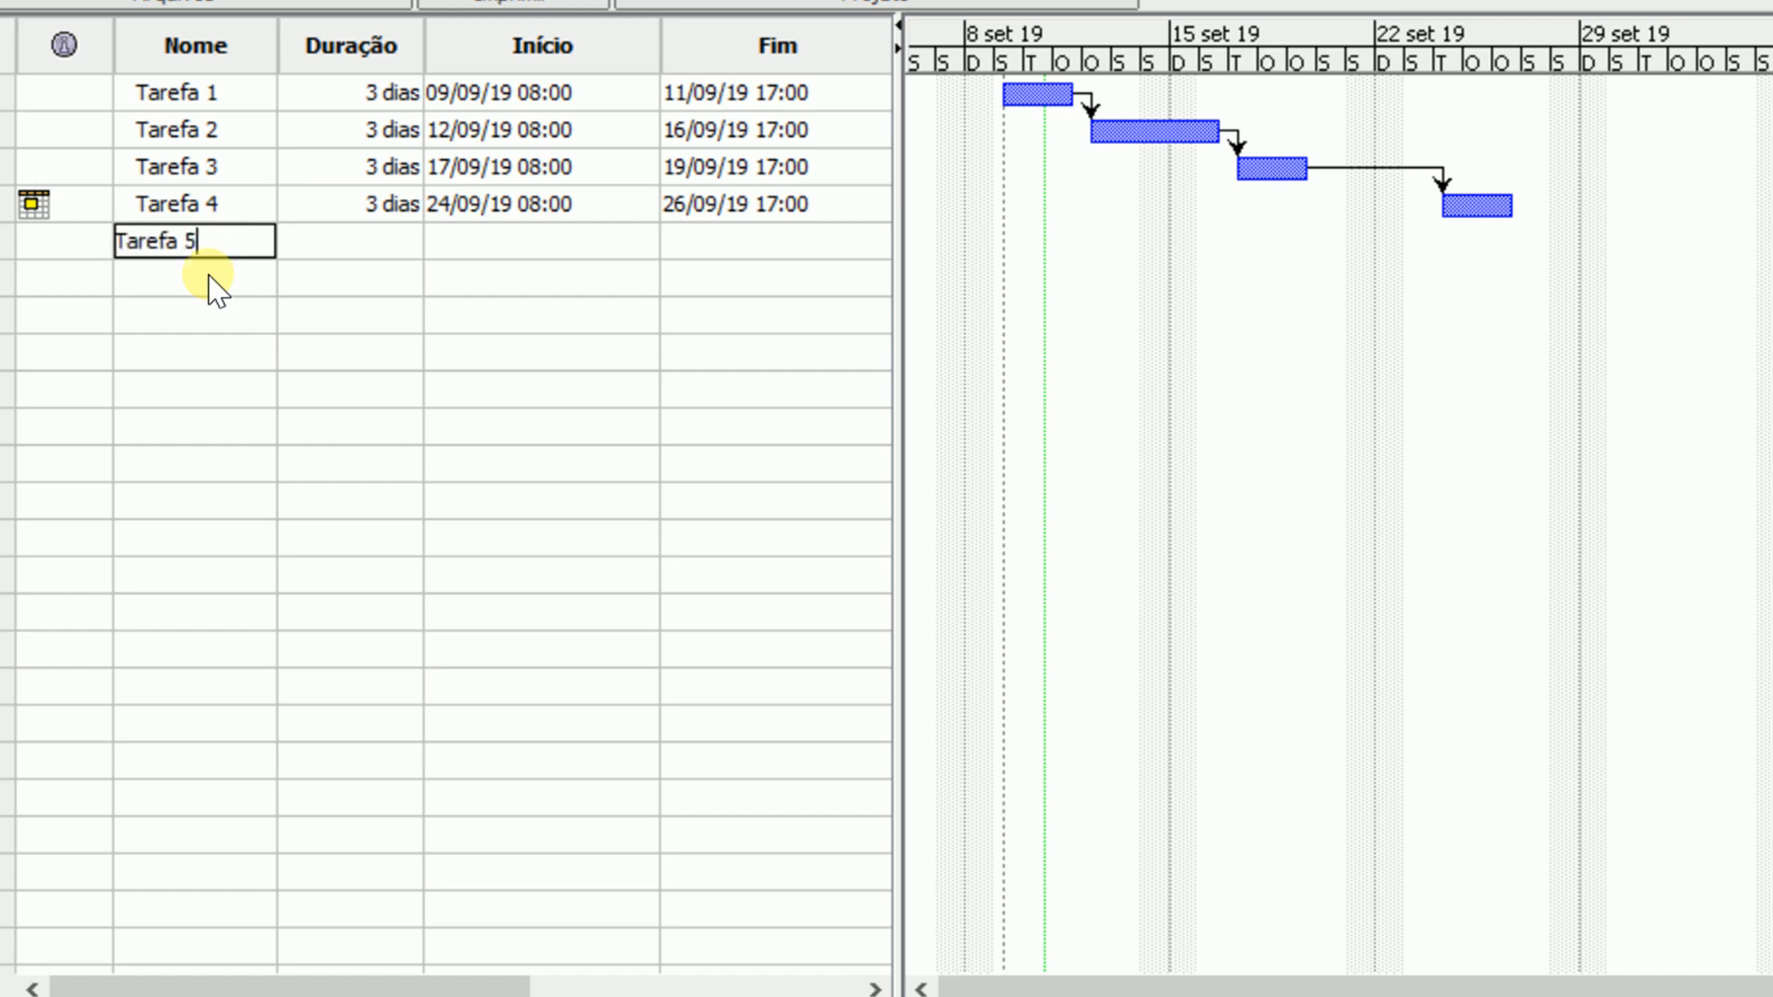
text(Tarefa 5)
key(Tab)
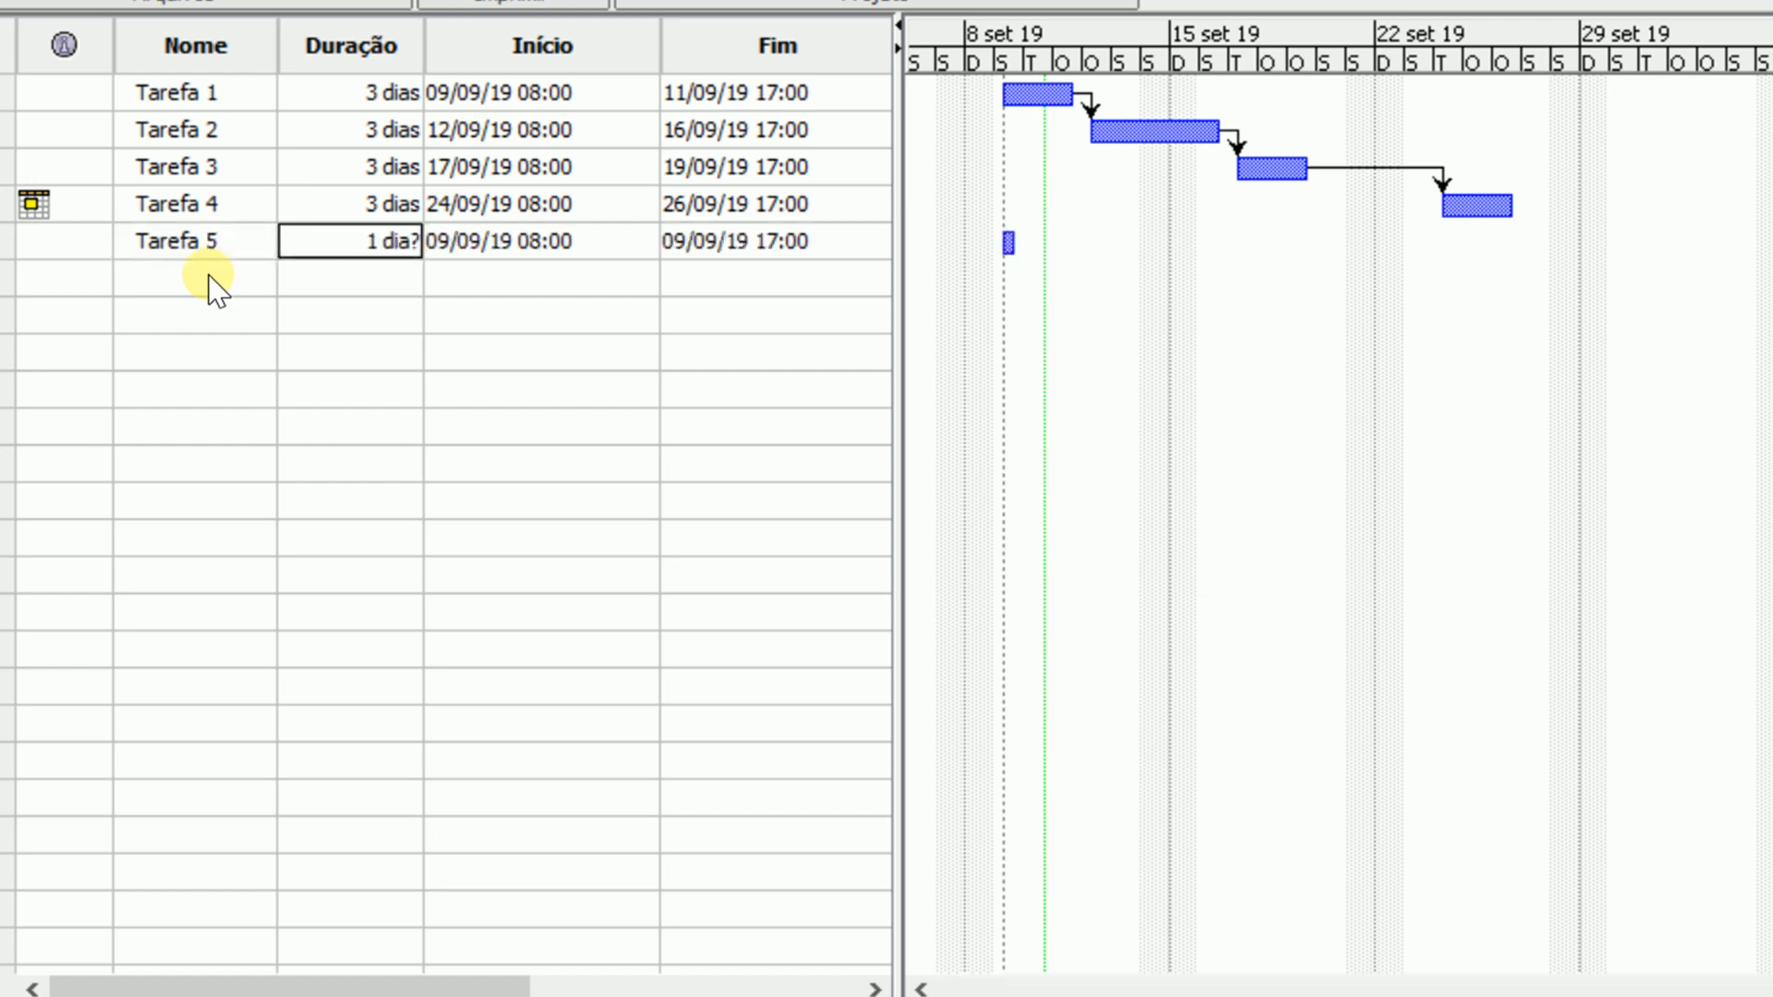
text(3)
key(Tab)
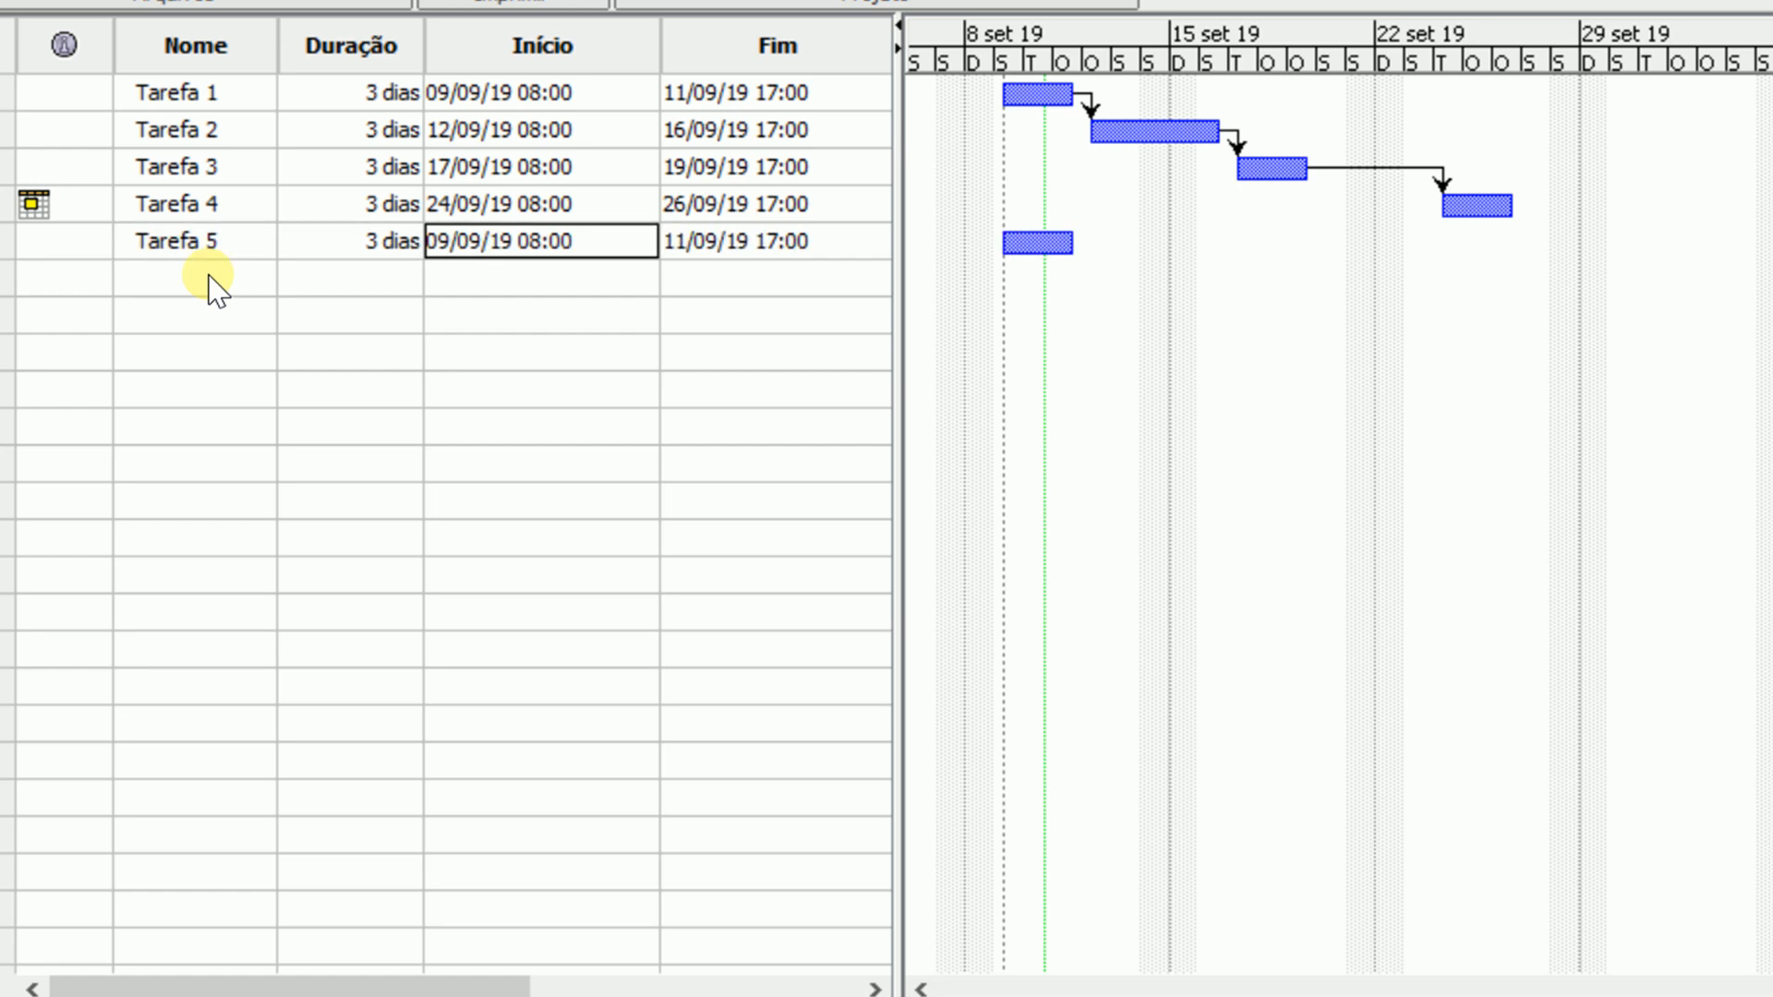
drag(1047, 244, 1459, 205)
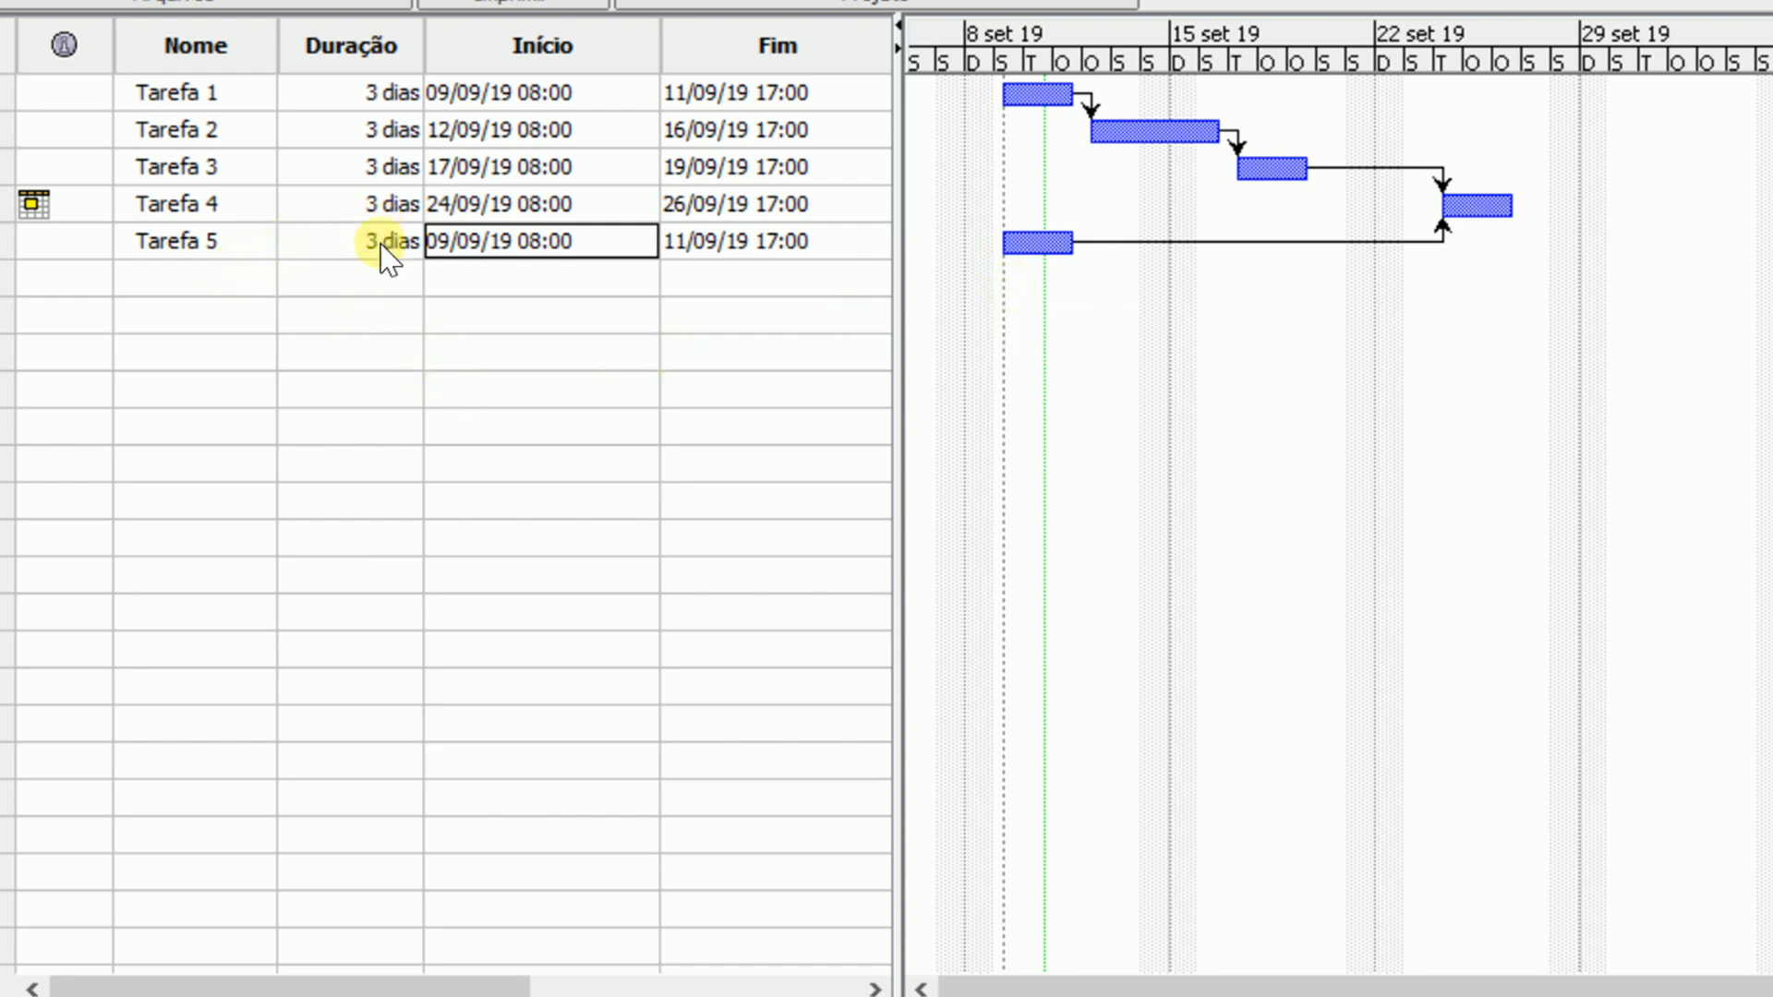
- Set the constraint type of Tarefa 5 to O mais tarde possível in its advanced task information
double_click(185, 245)
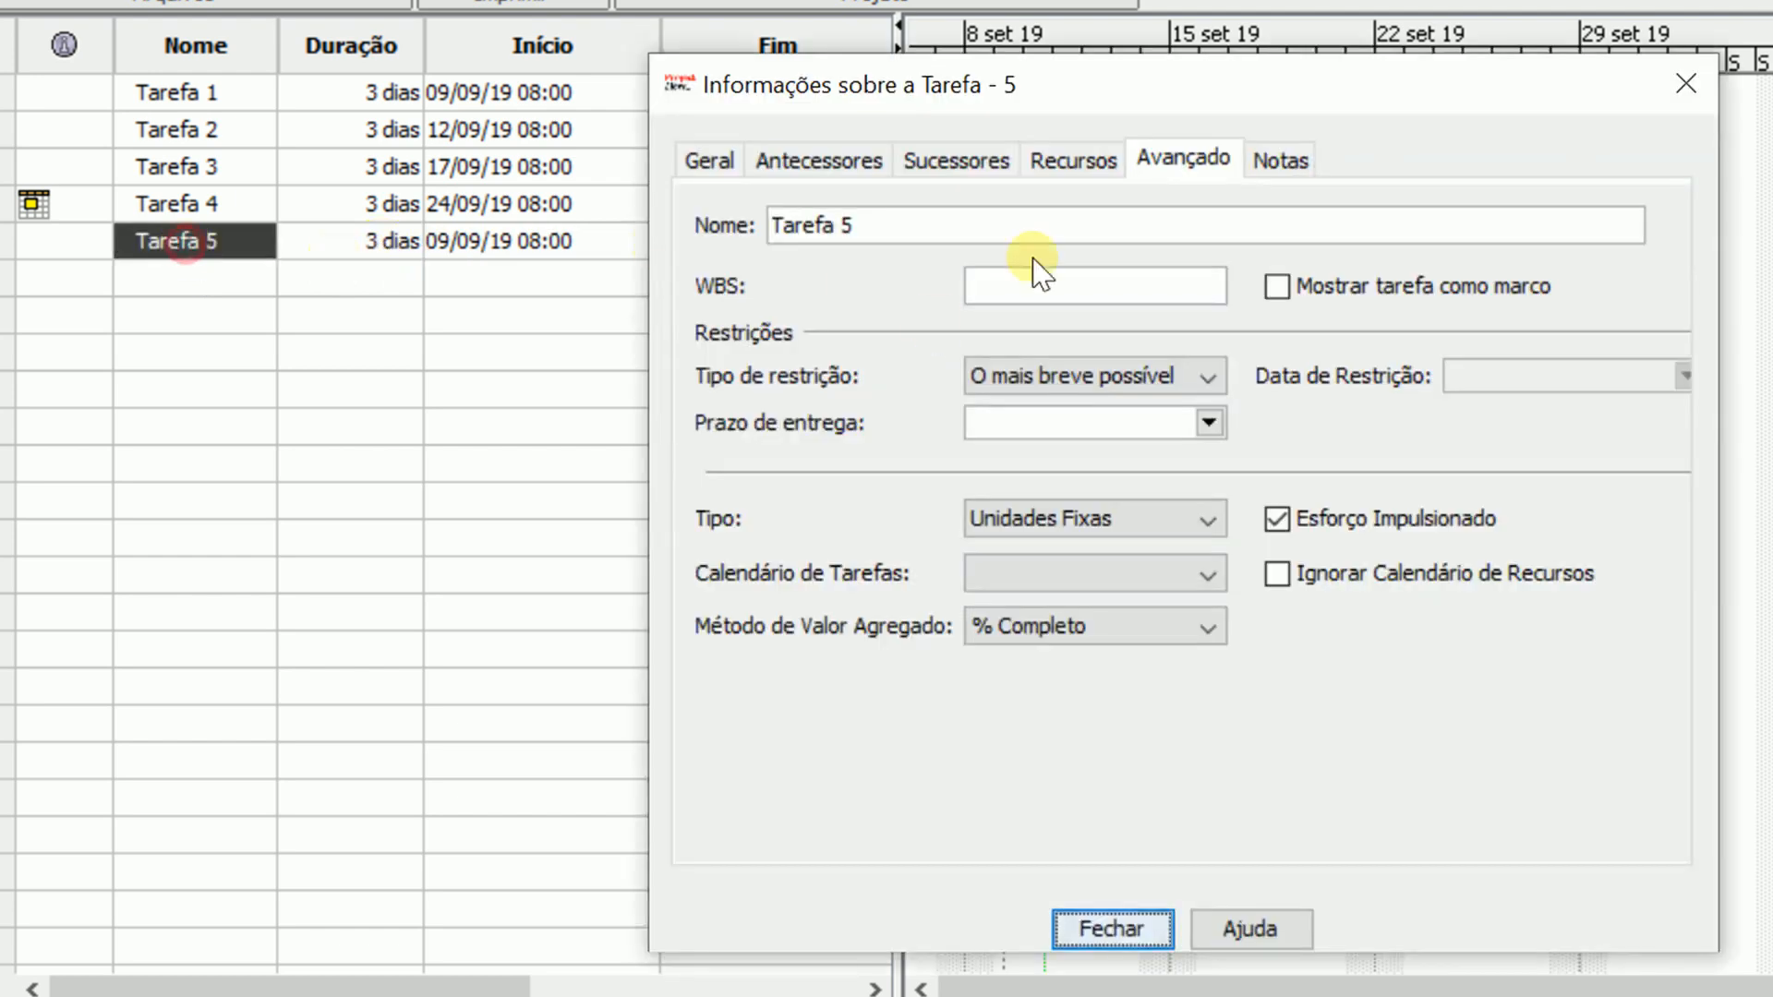
drag(1394, 106, 822, 355)
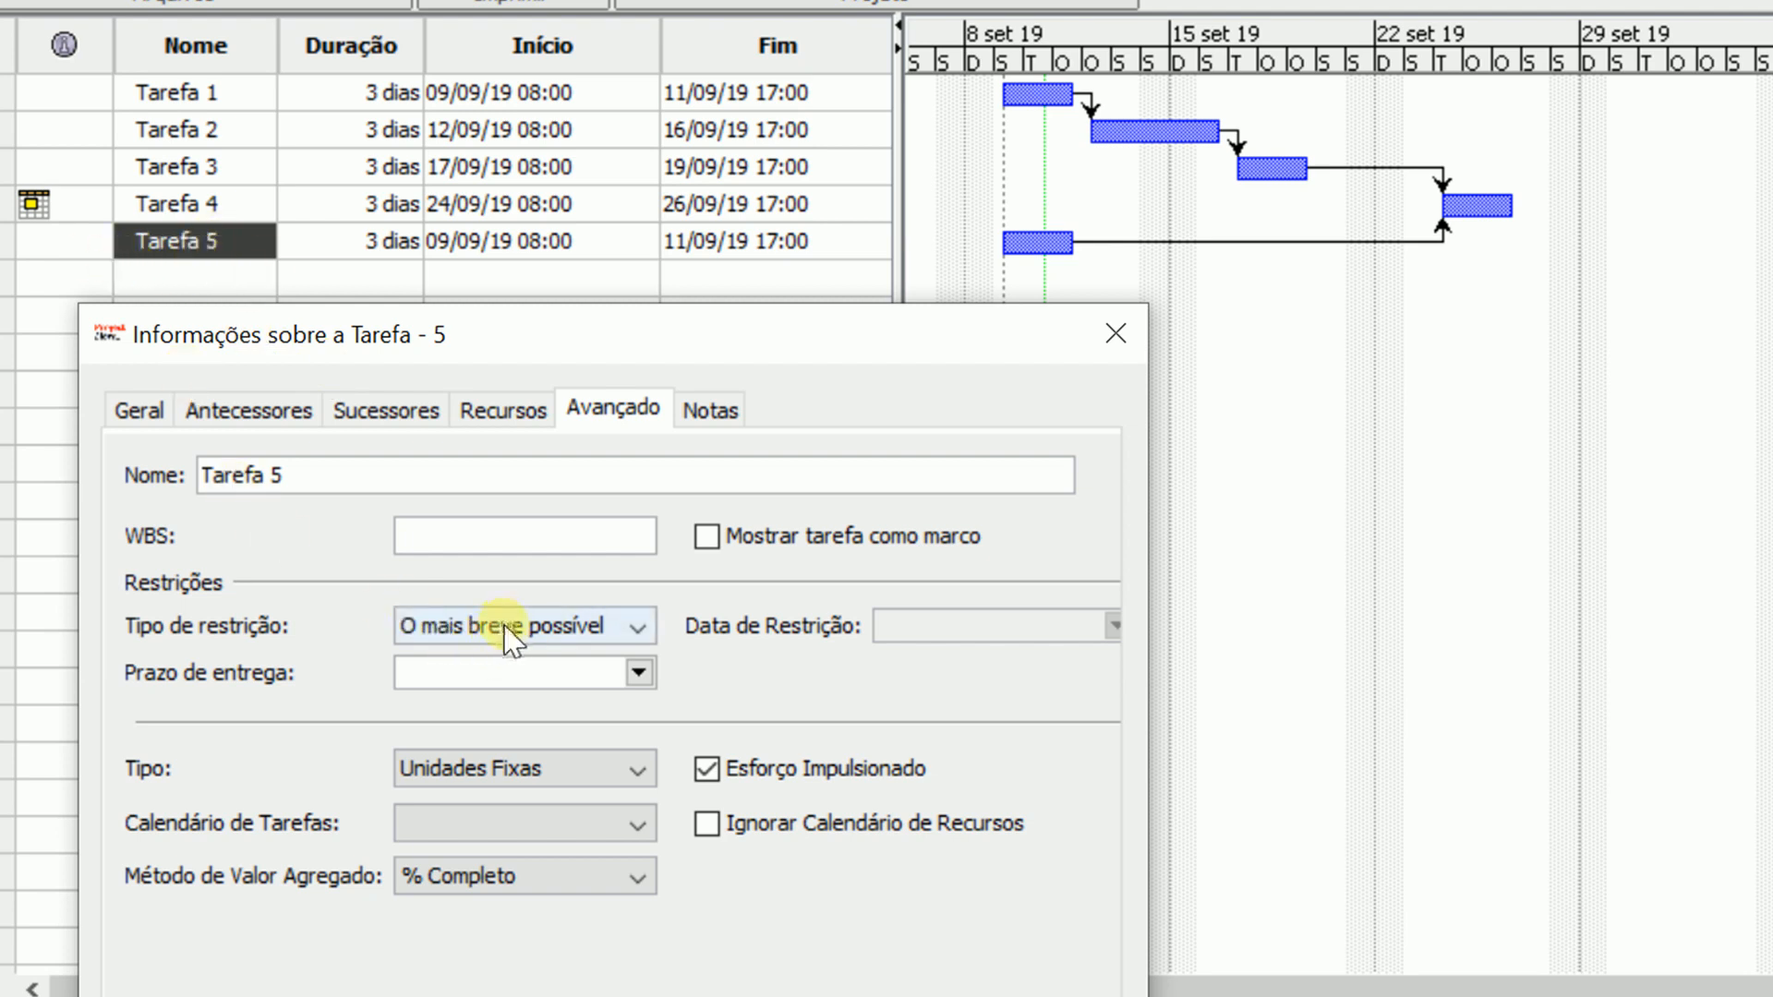
click(638, 630)
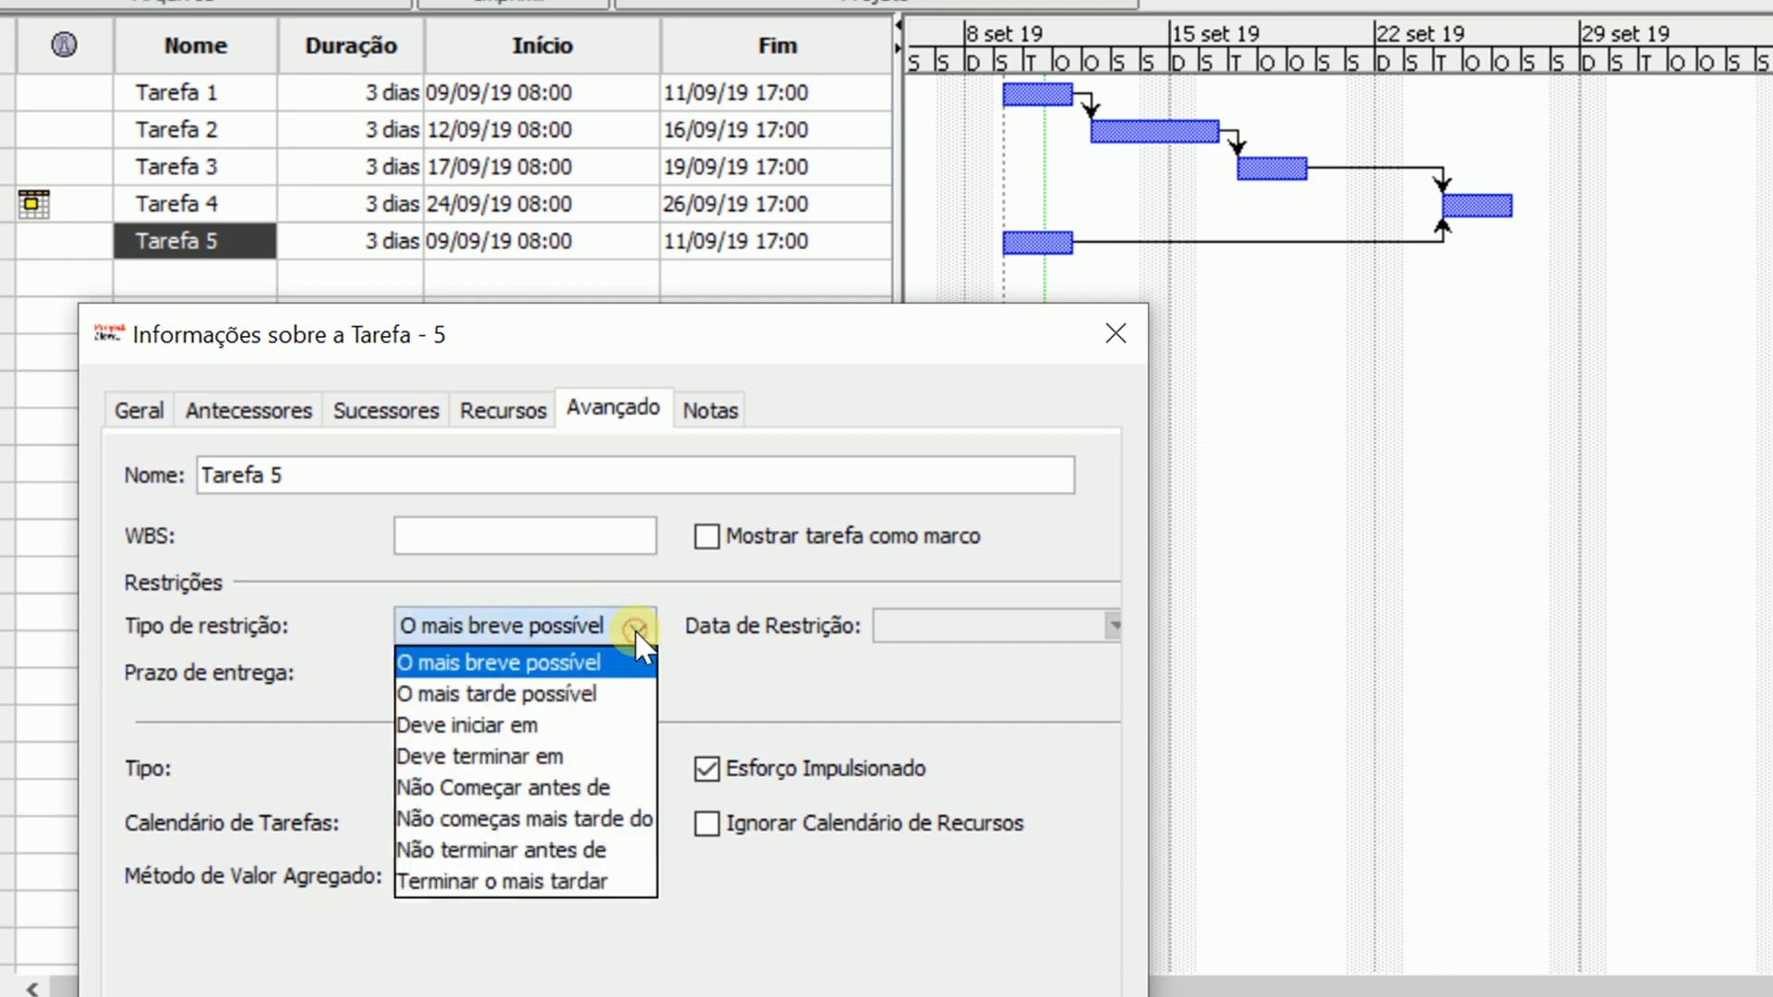
click(596, 694)
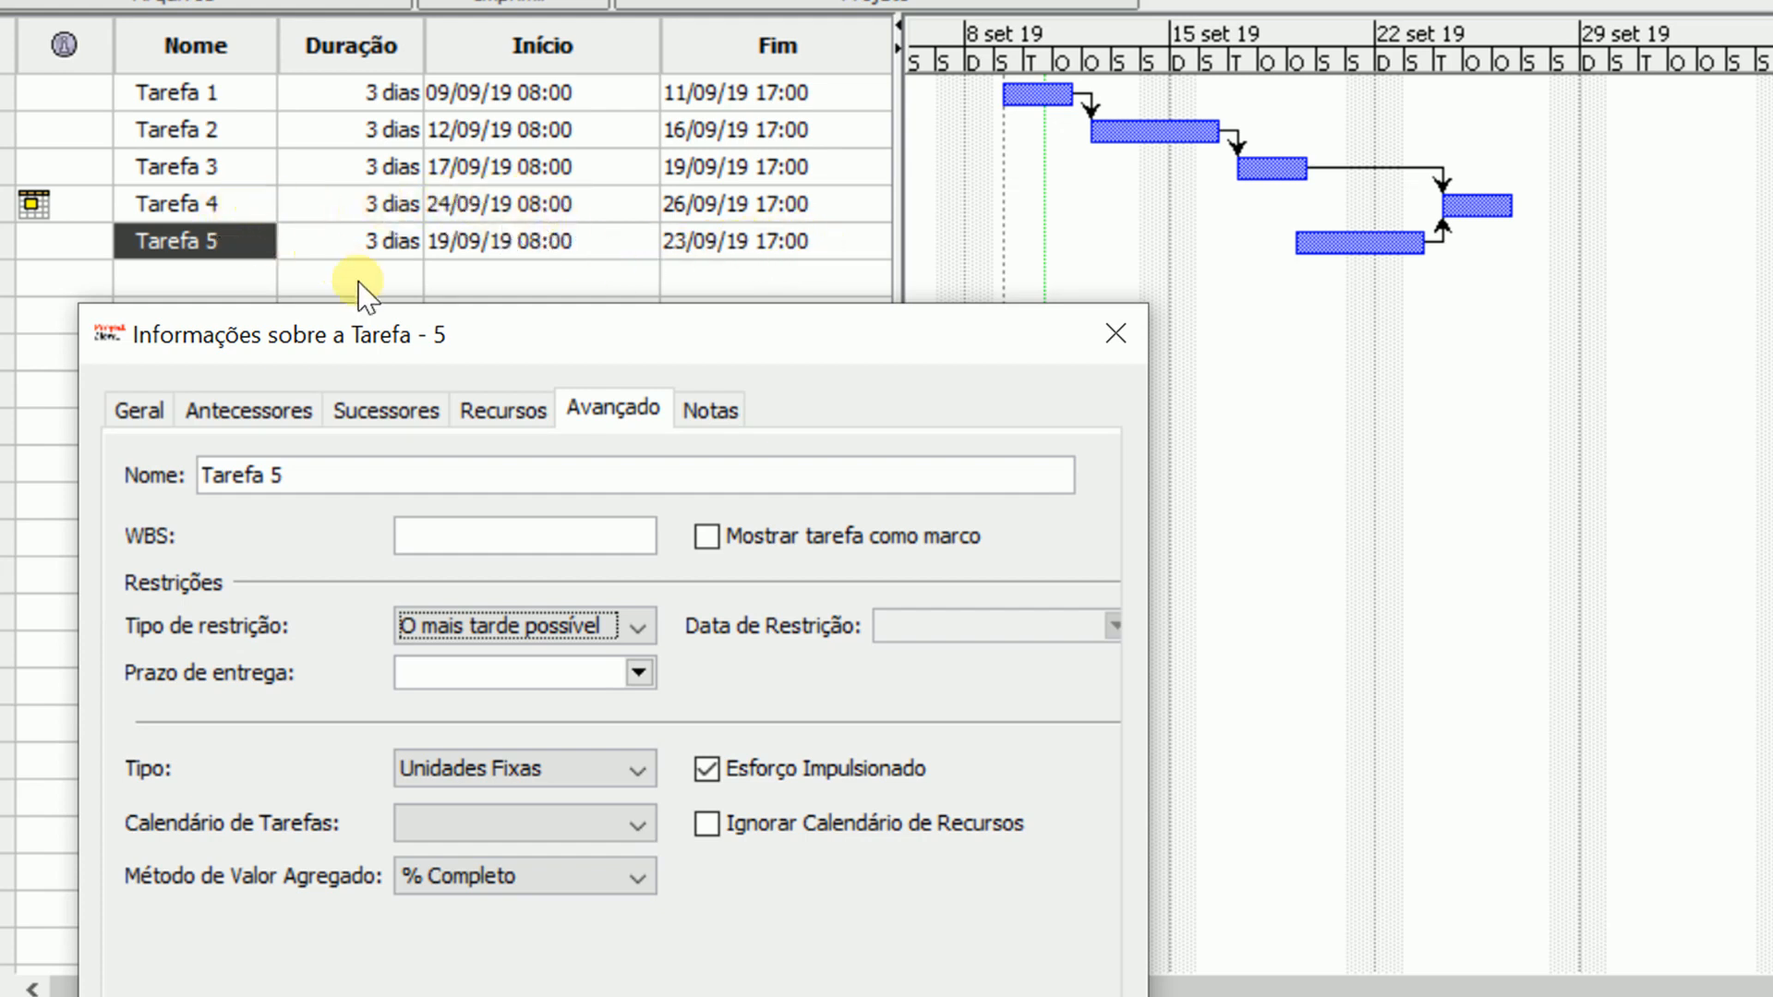
drag(392, 337, 697, 2)
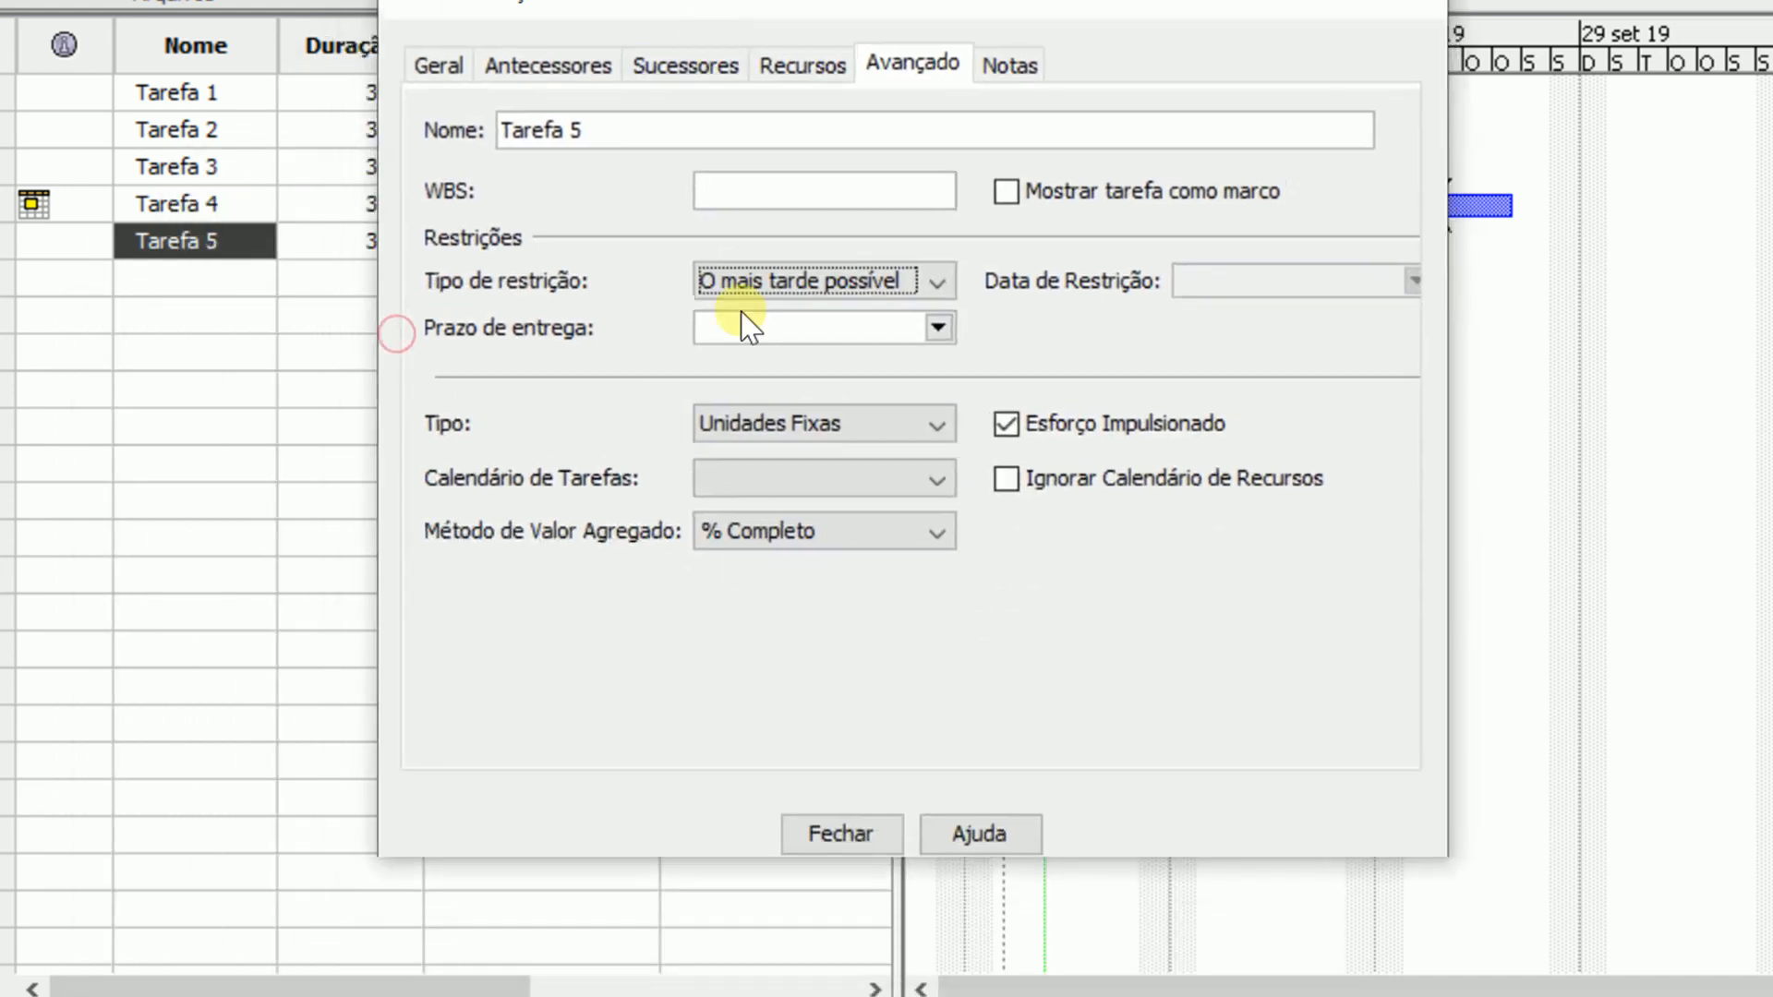
click(866, 834)
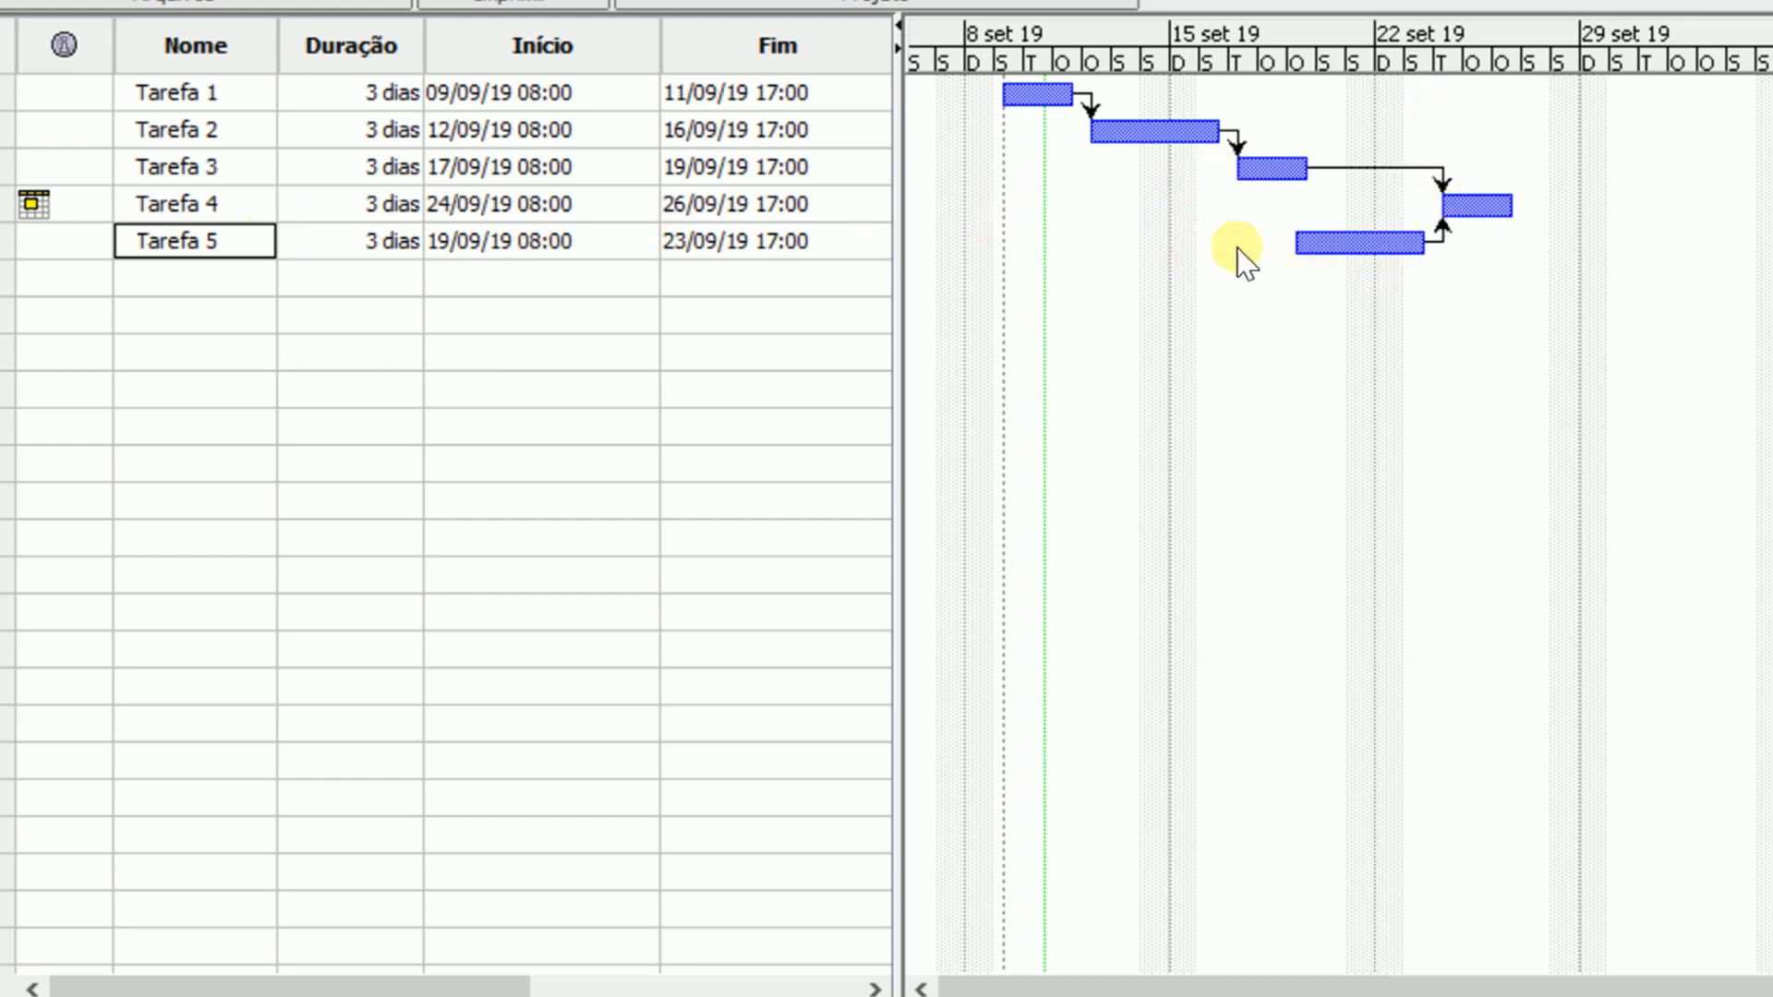
- Reopen the task information of Tarefa 5 and examine the available constraint types
double_click(243, 254)
drag(1396, 102, 944, 329)
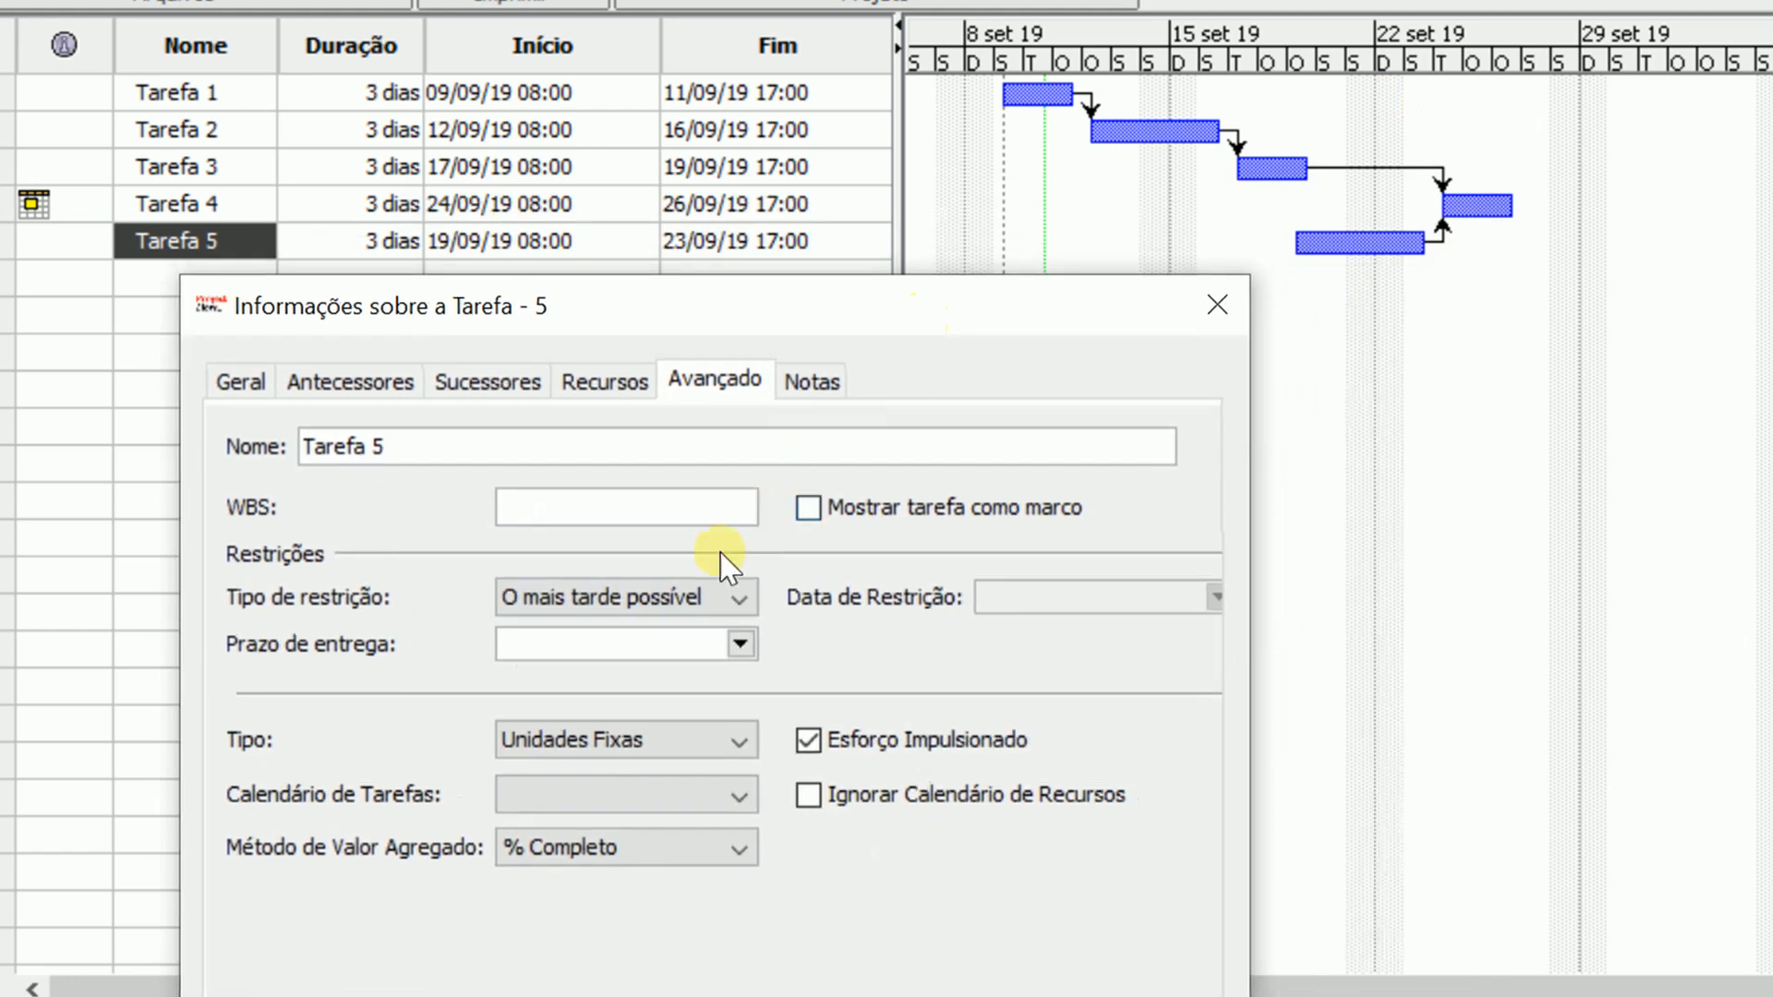
click(712, 596)
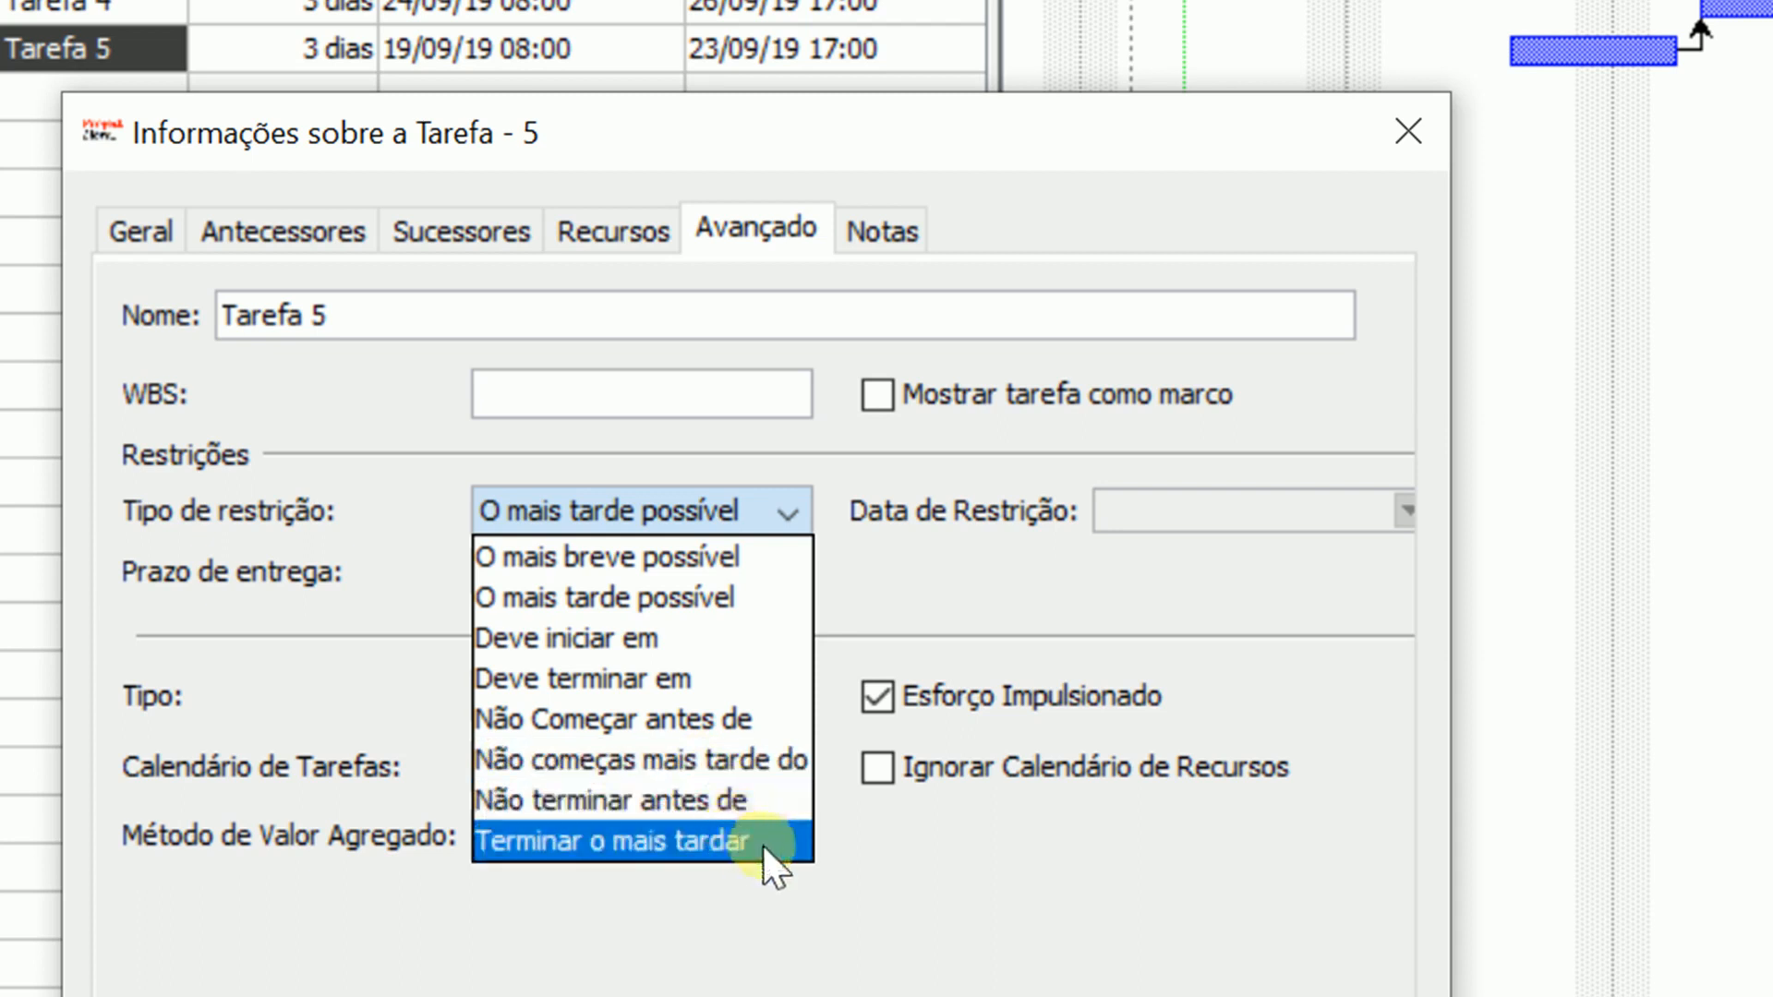
click(855, 886)
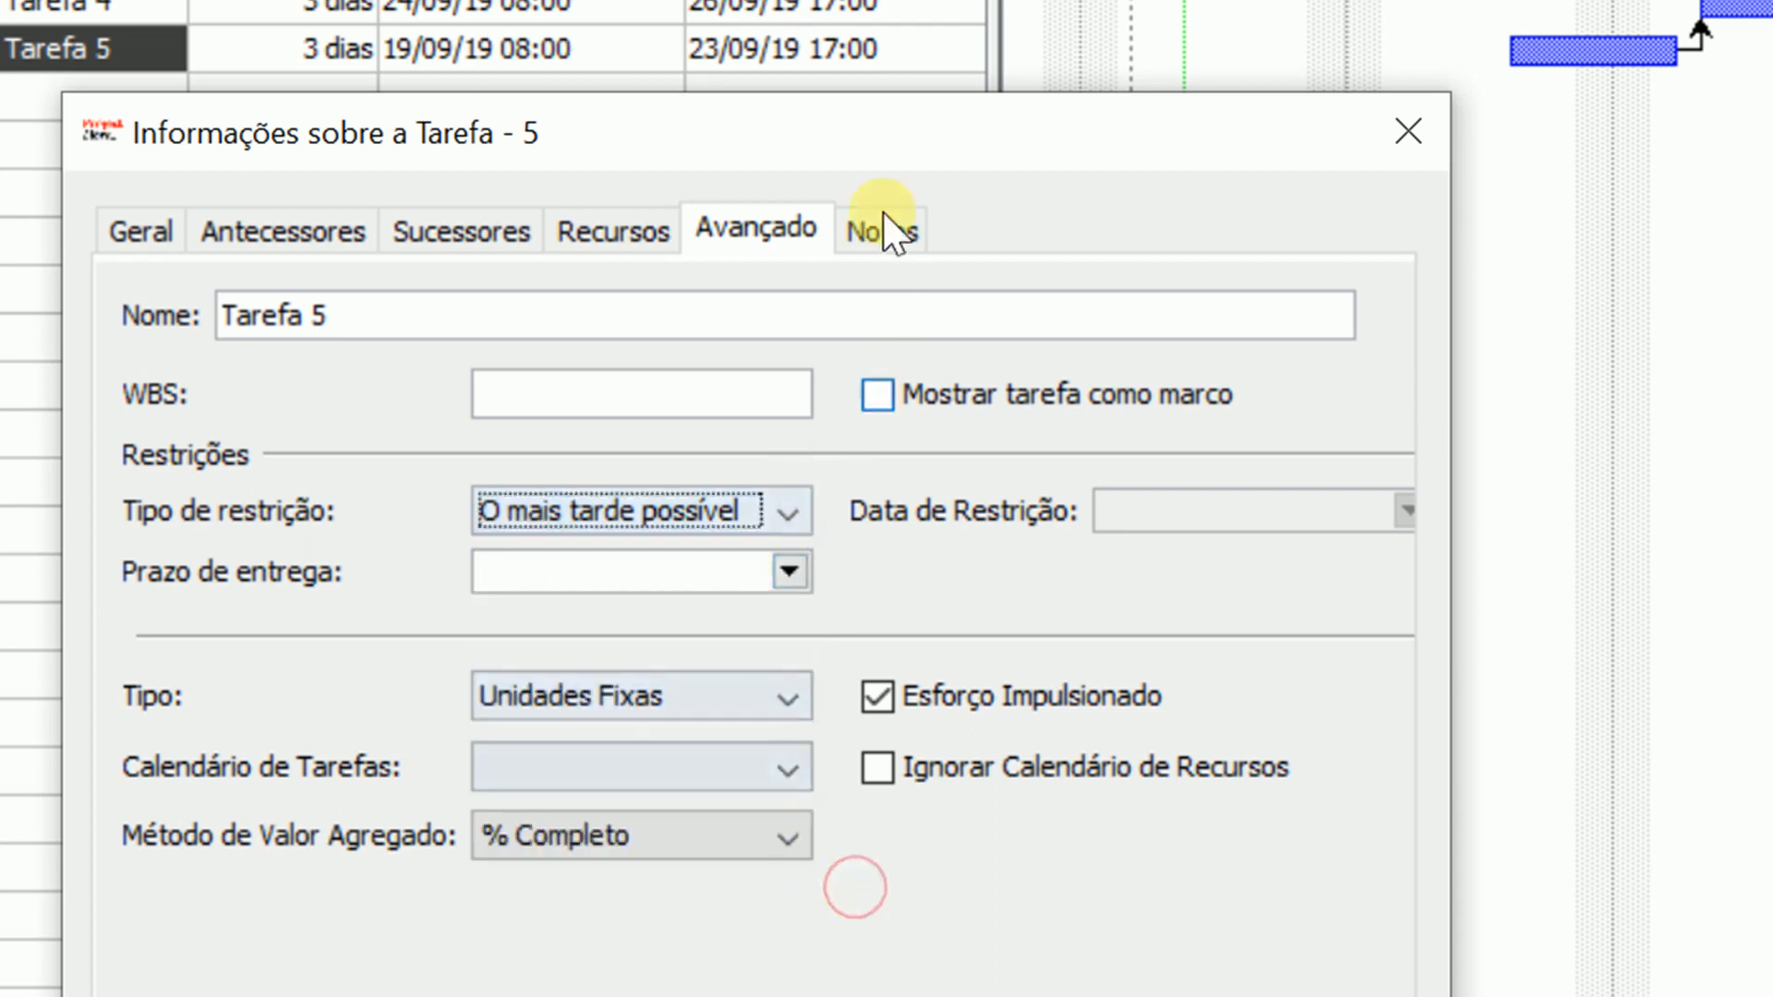
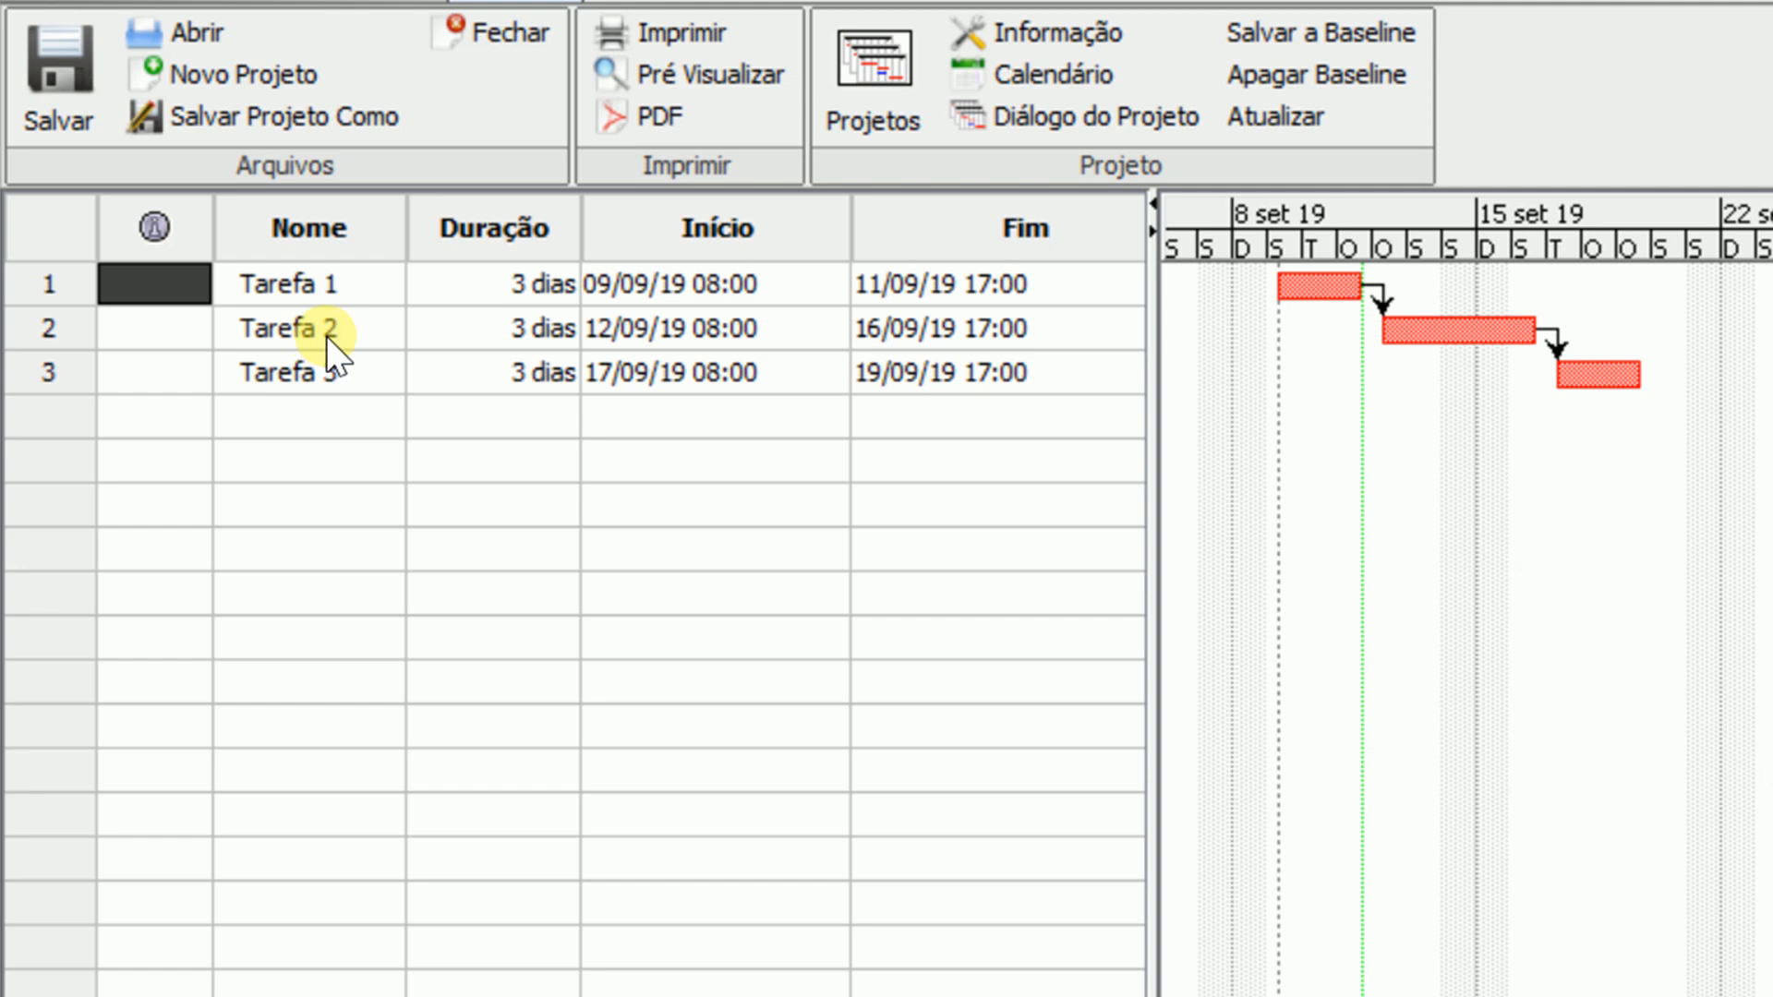
- Set Tarefa 2's constraint type to Não Começar antes de with the constraint date 16/09/19
double_click(335, 325)
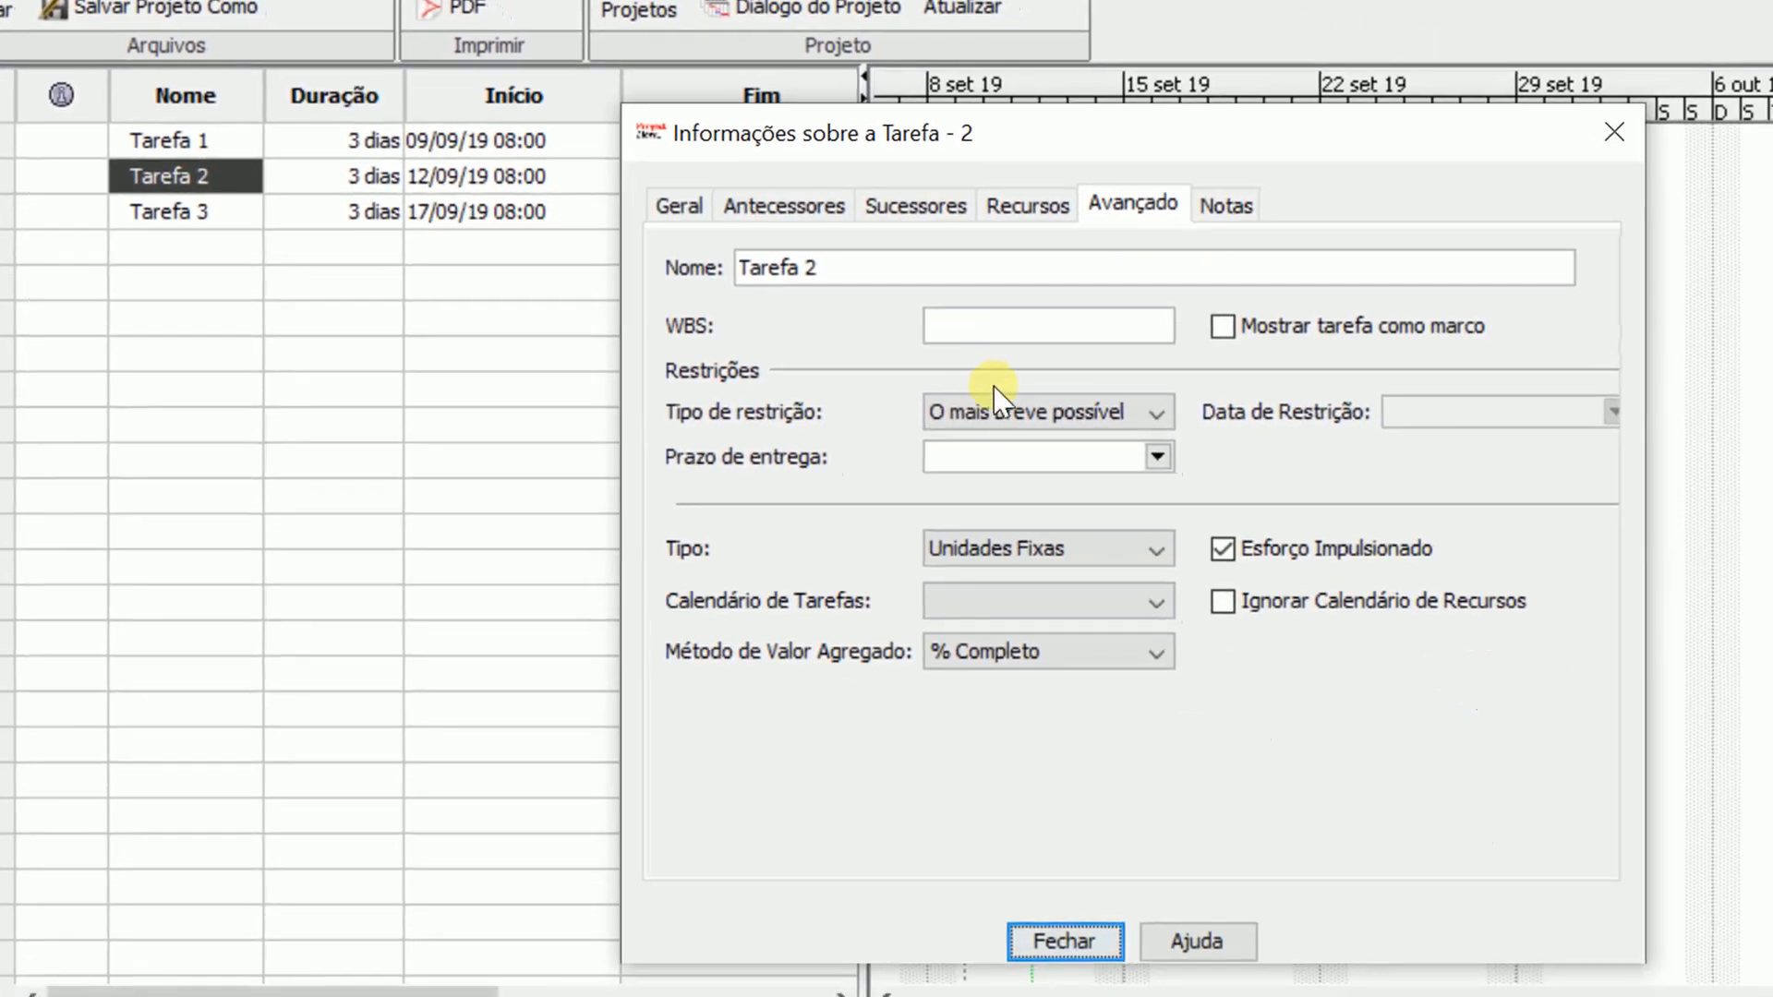
click(998, 406)
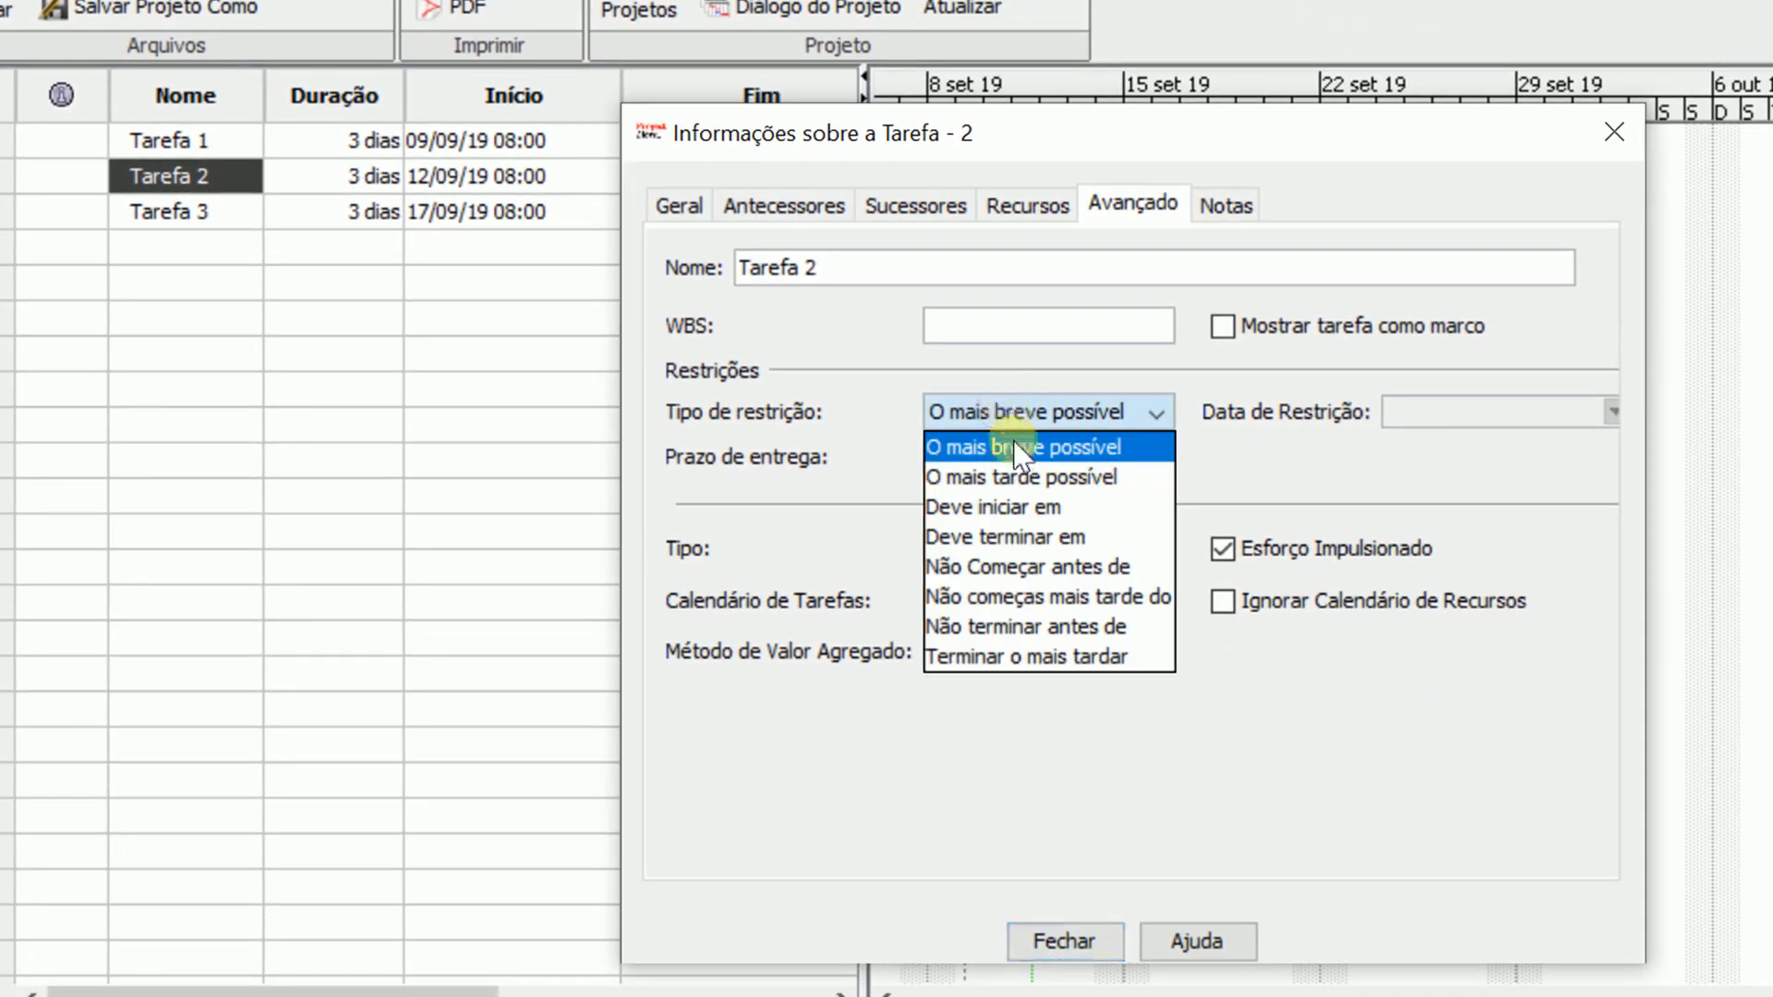
click(1060, 565)
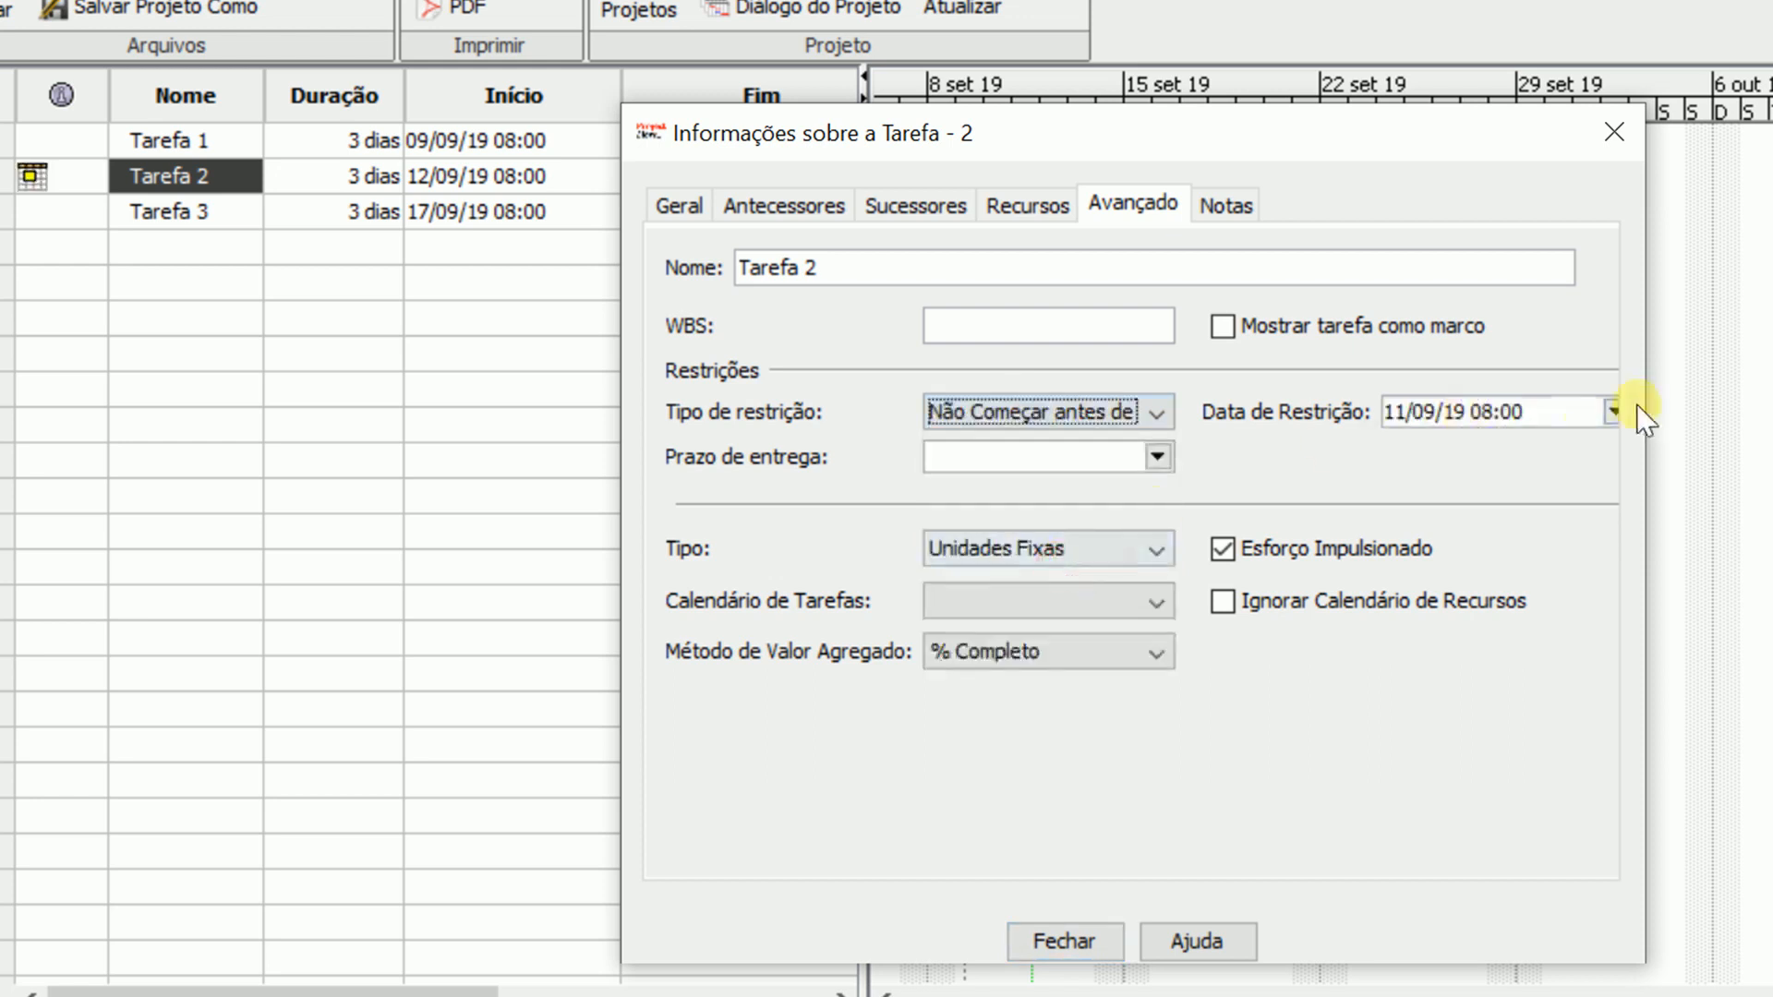
click(1612, 412)
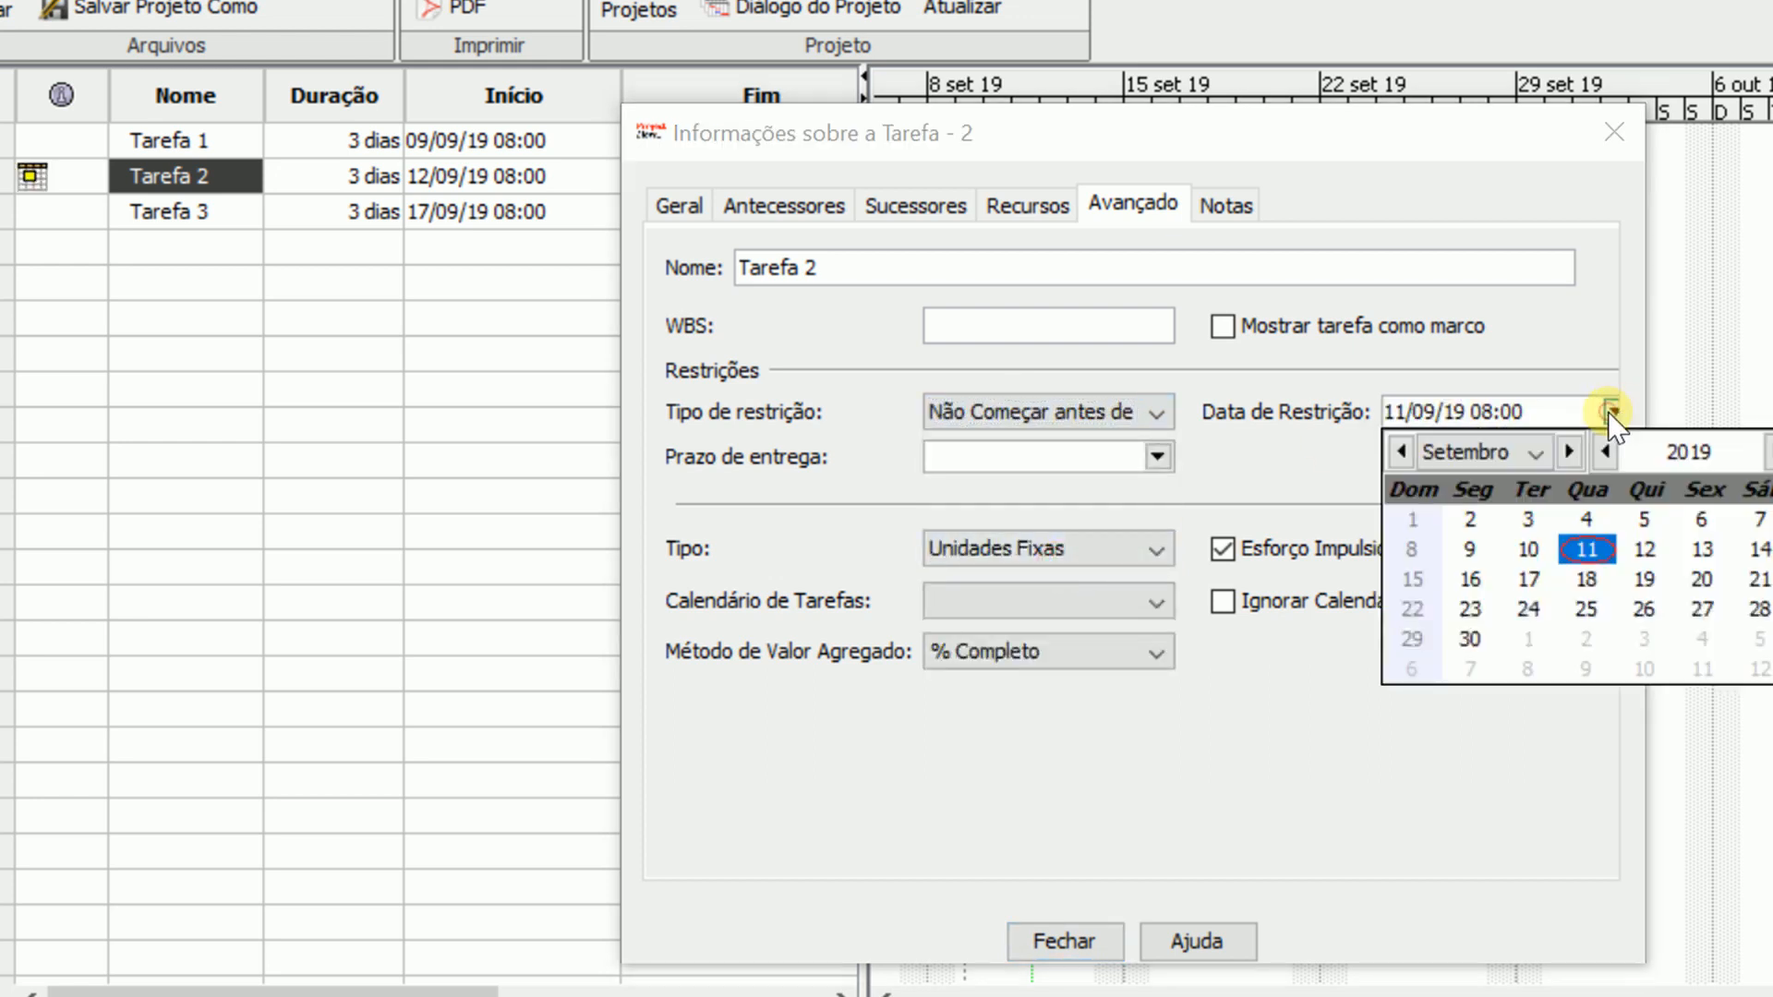
click(1470, 580)
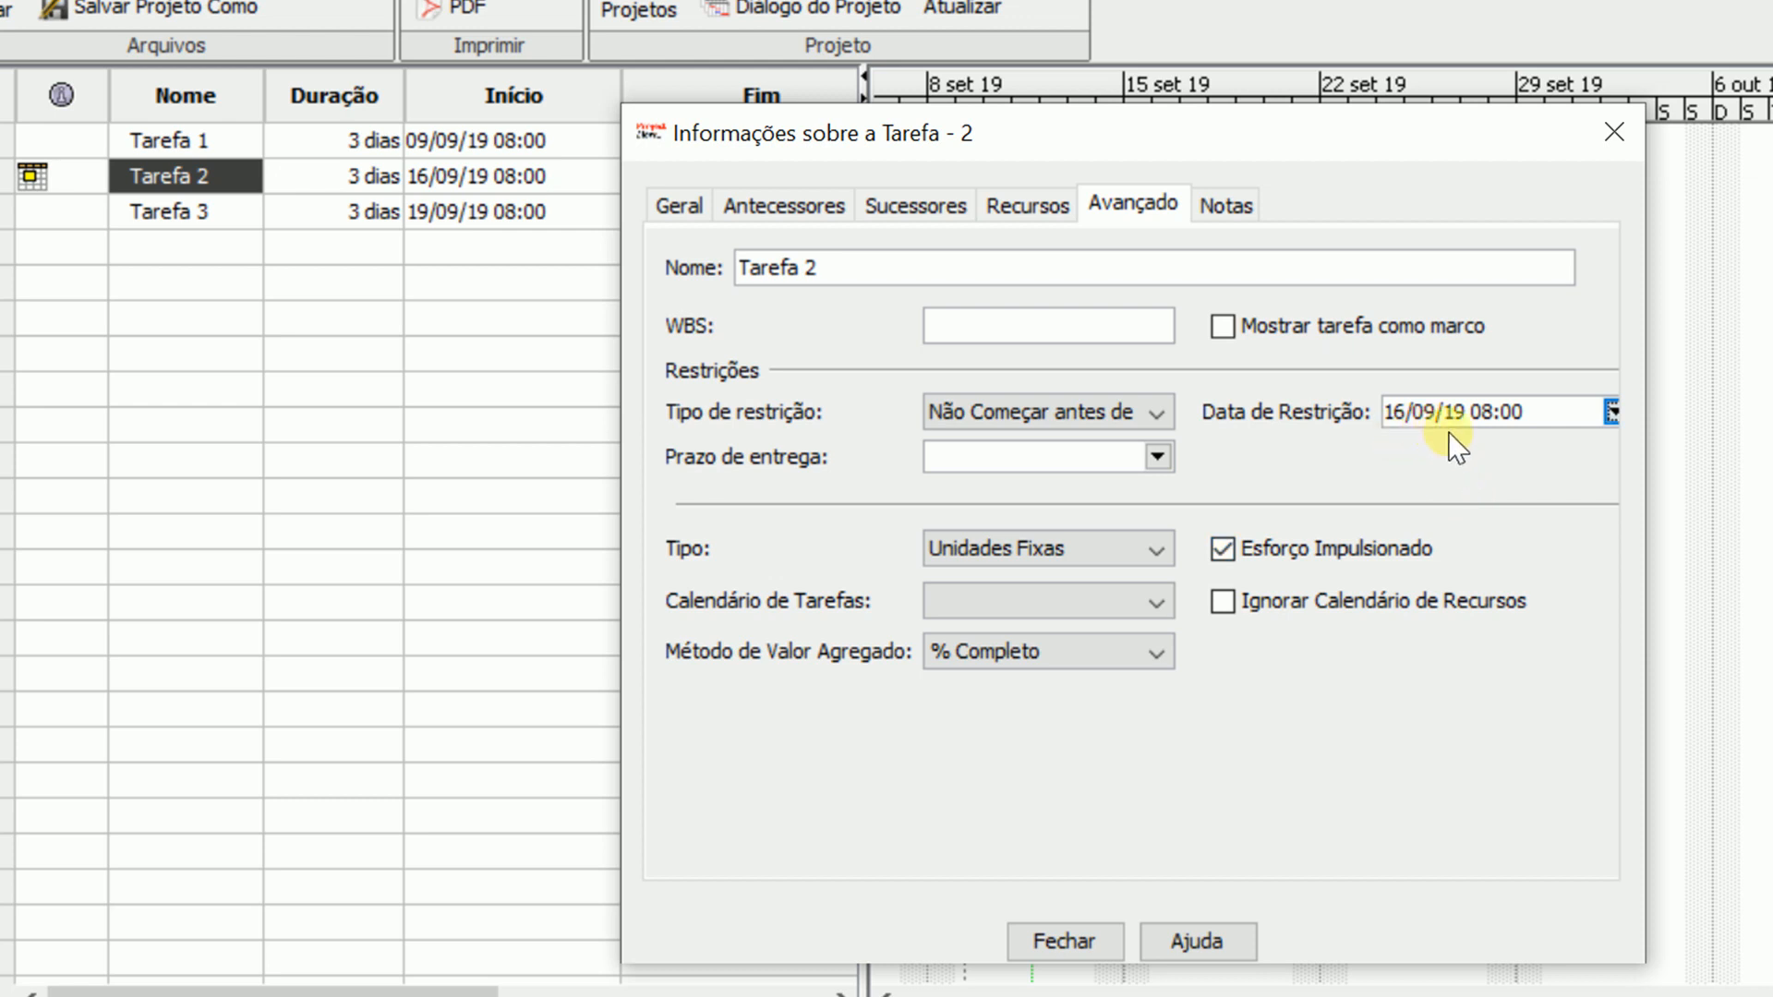
click(1084, 937)
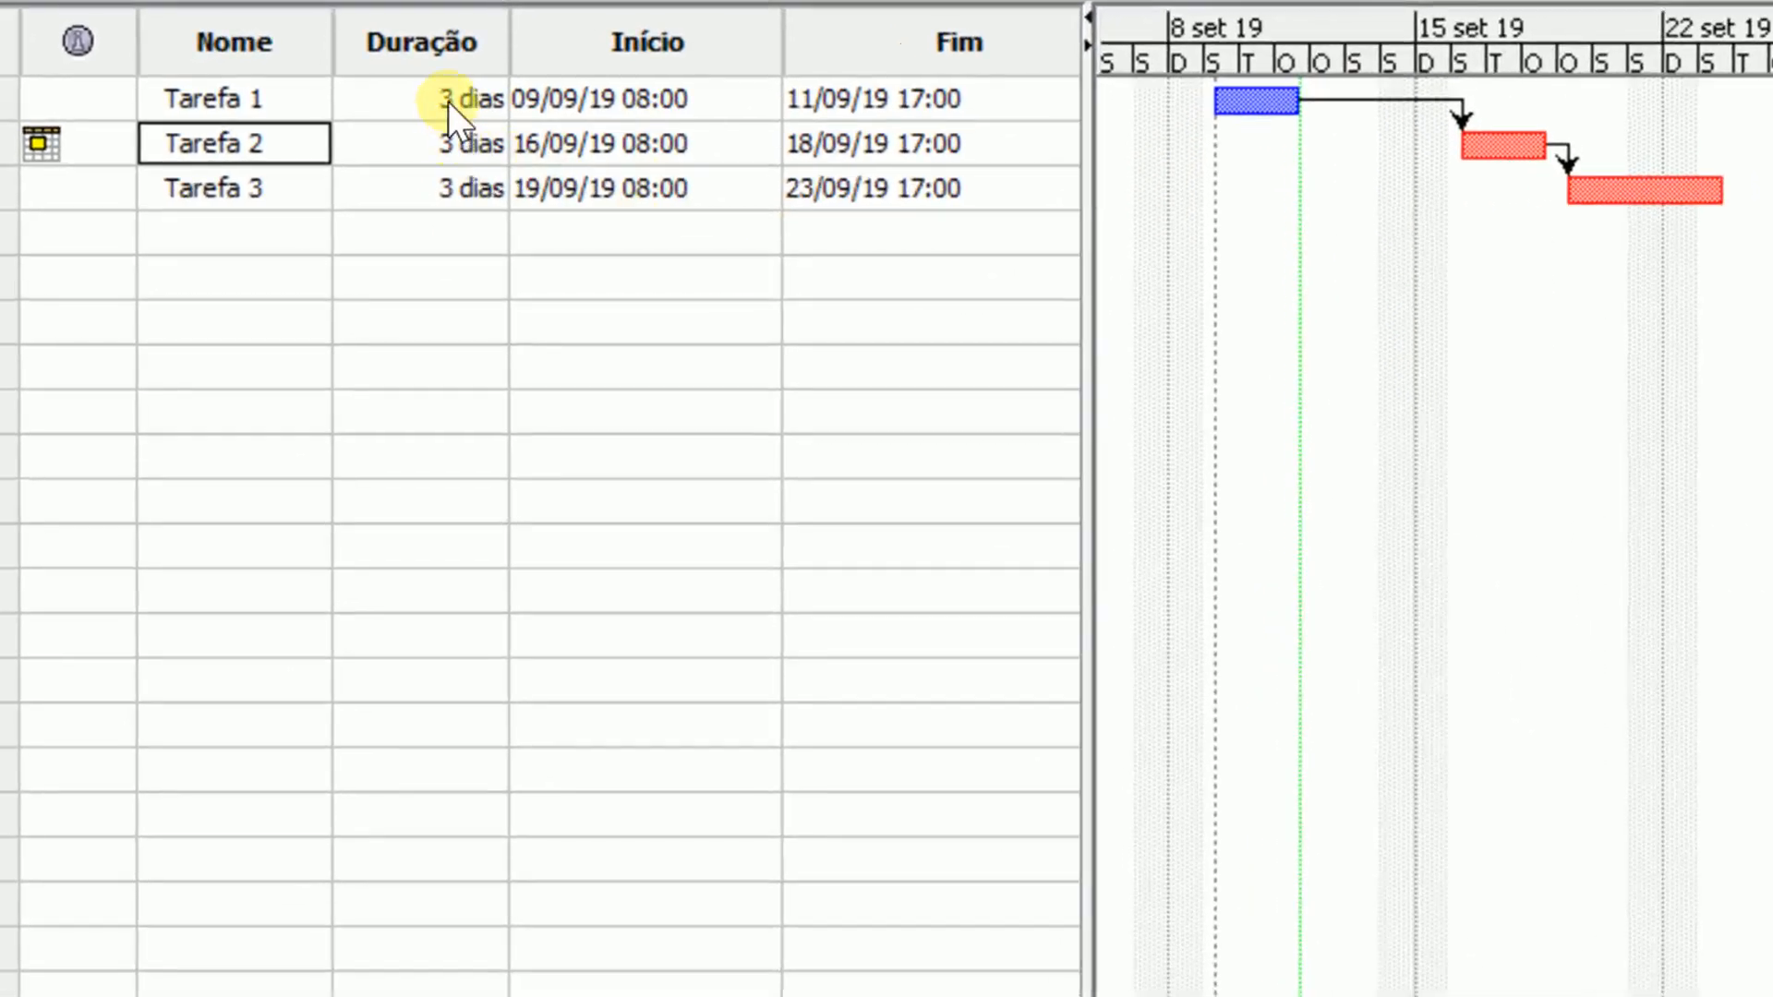
- Increase the duration of Tarefa 1 to 4, 5 and 6 days in turn
double_click(447, 102)
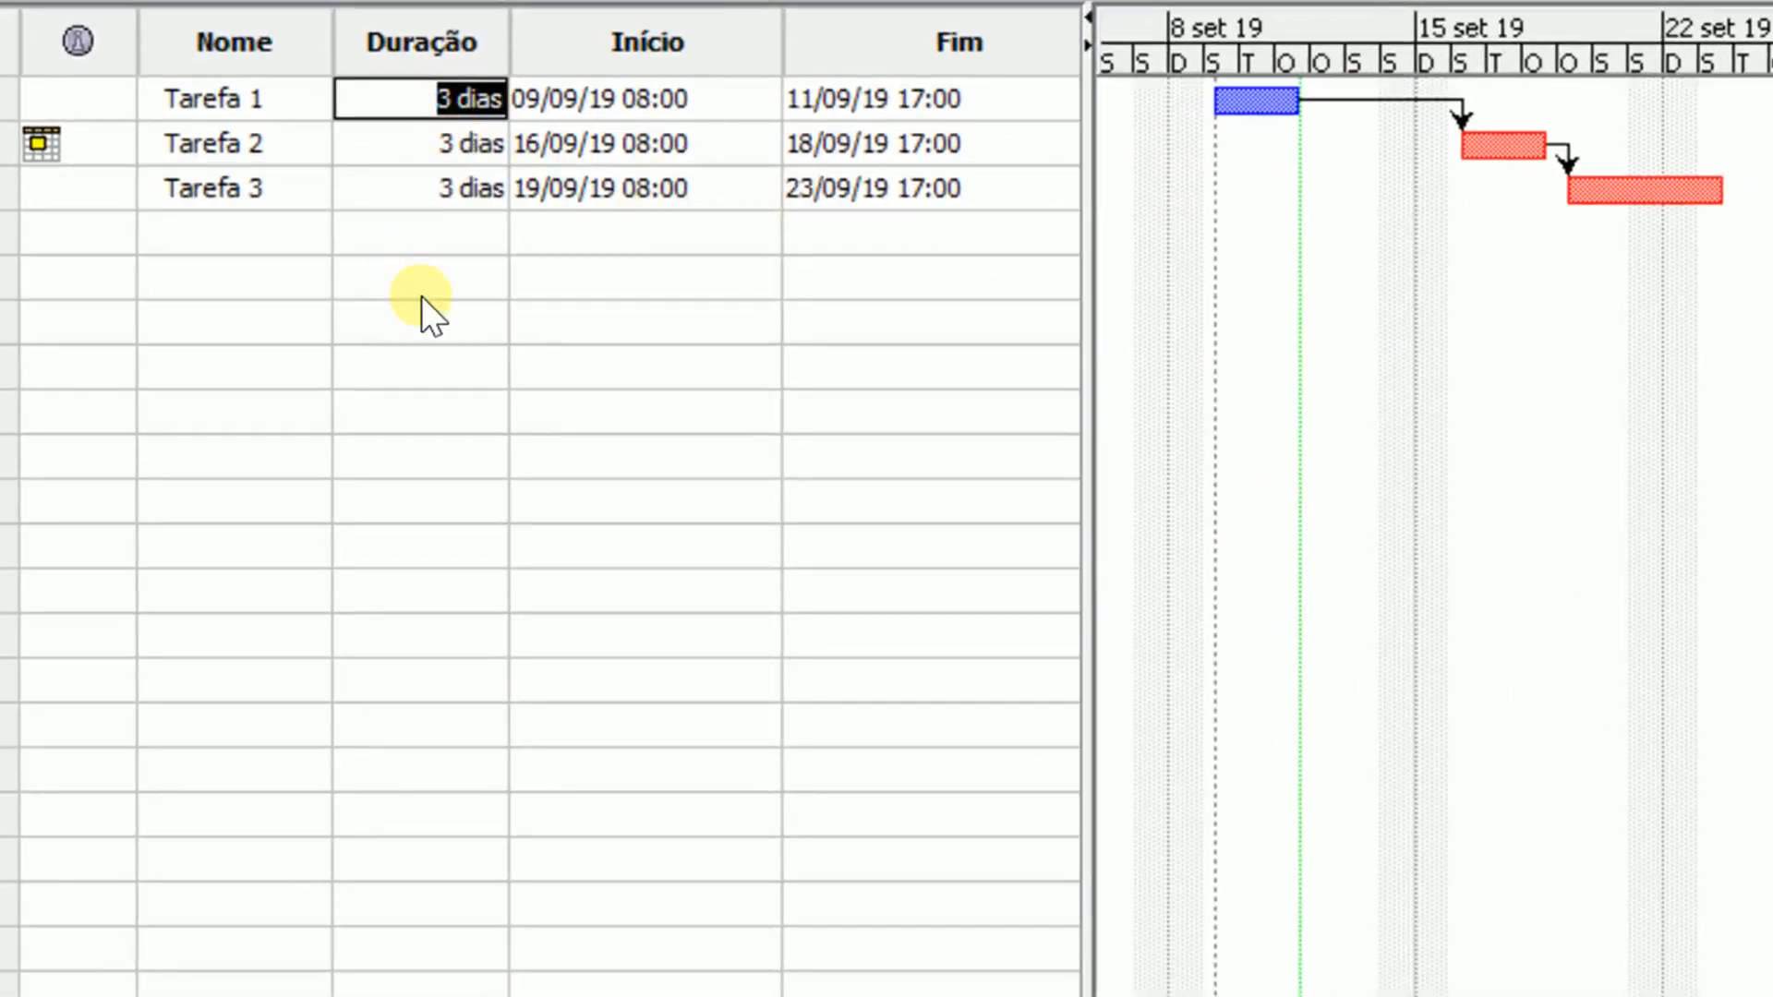
text(4)
key(Return)
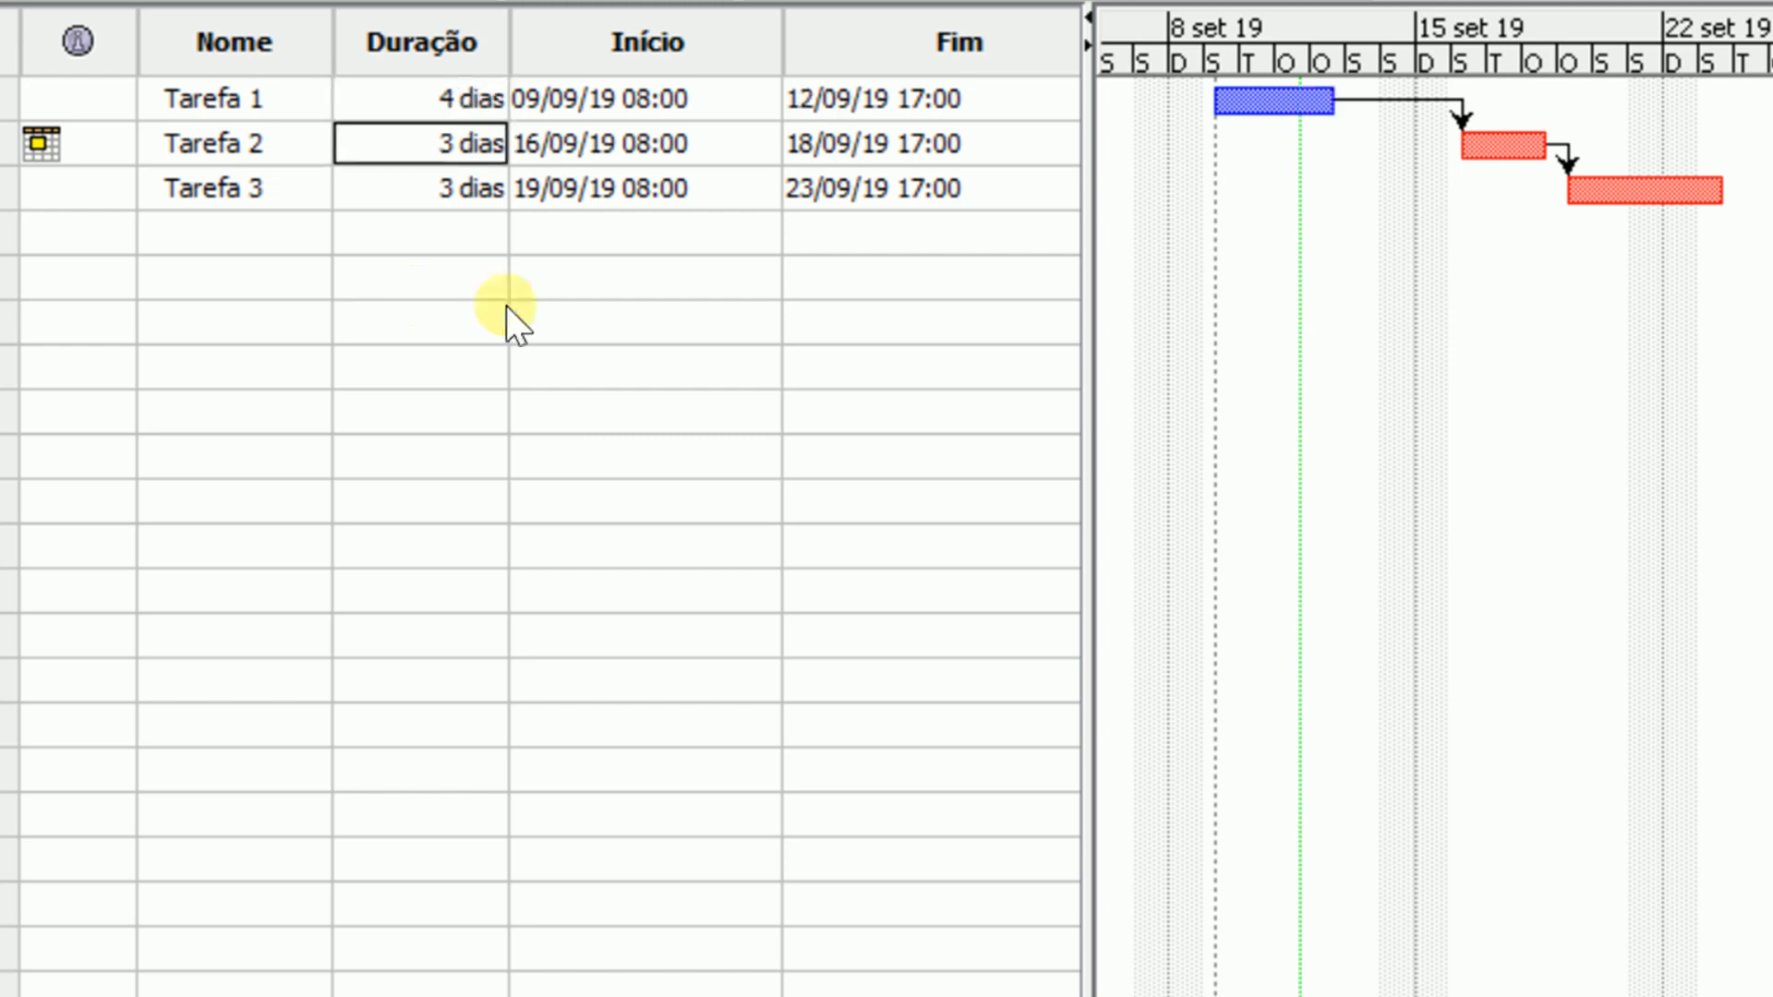
double_click(409, 97)
text(5)
key(Return)
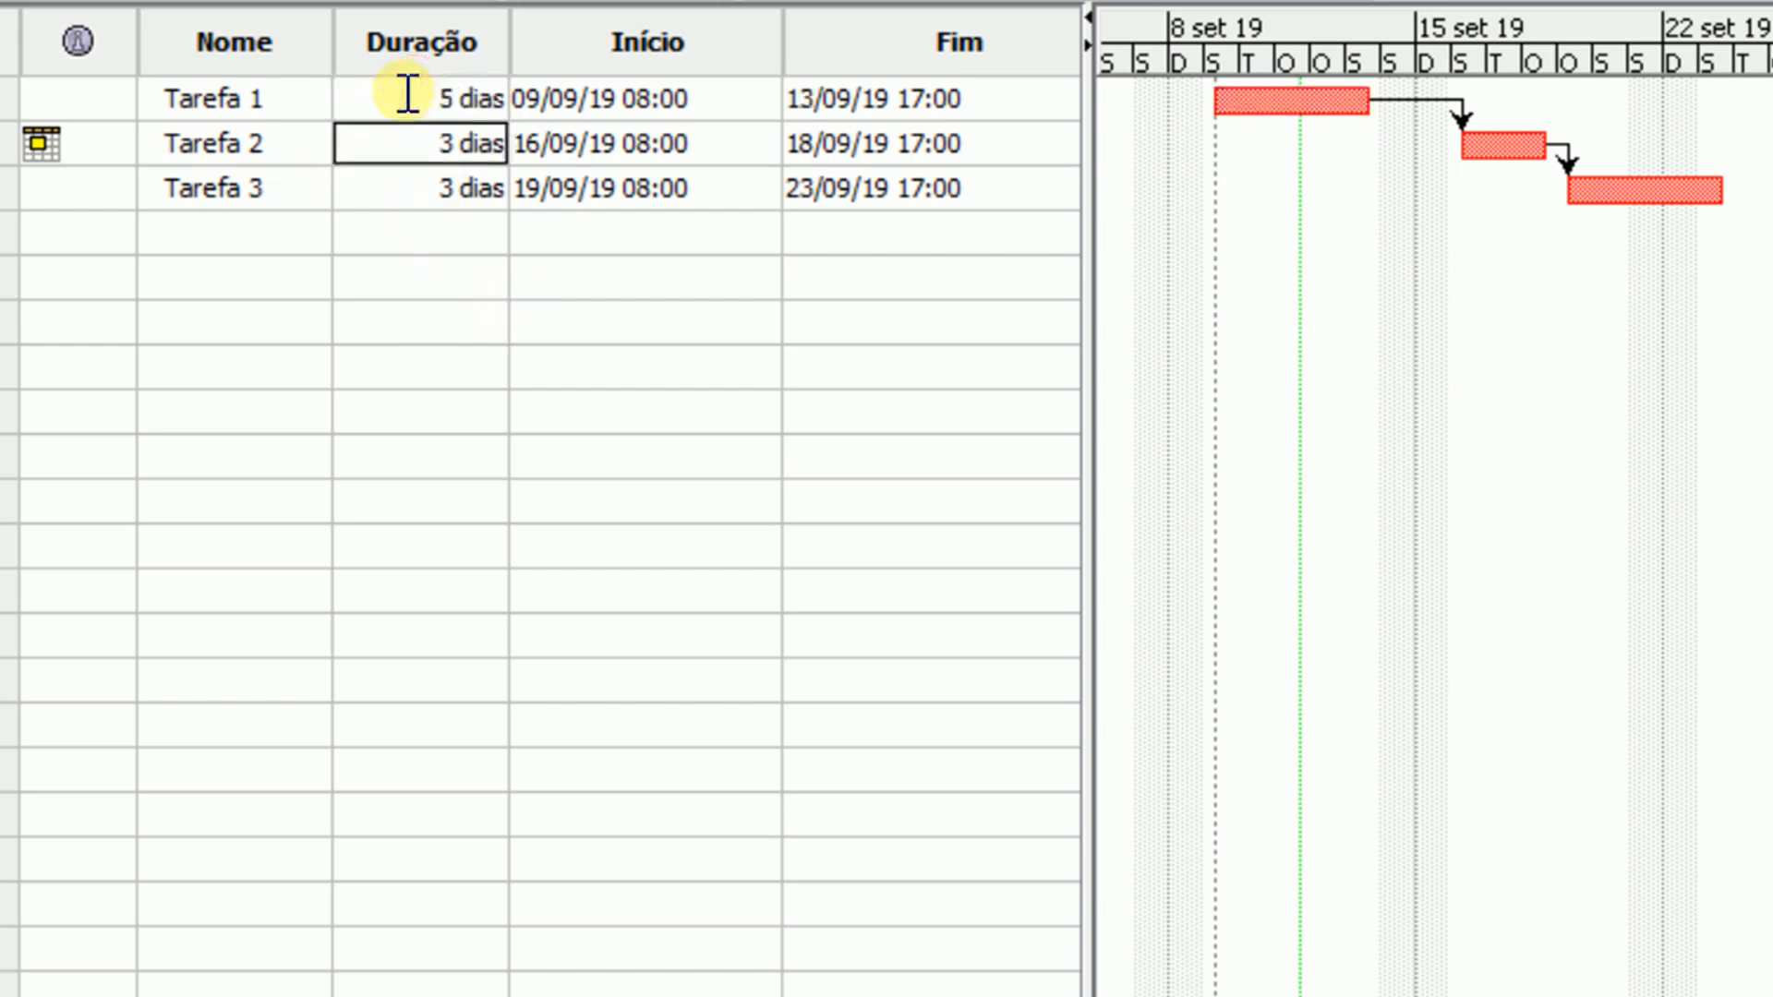
click(409, 96)
double_click(413, 95)
text(6)
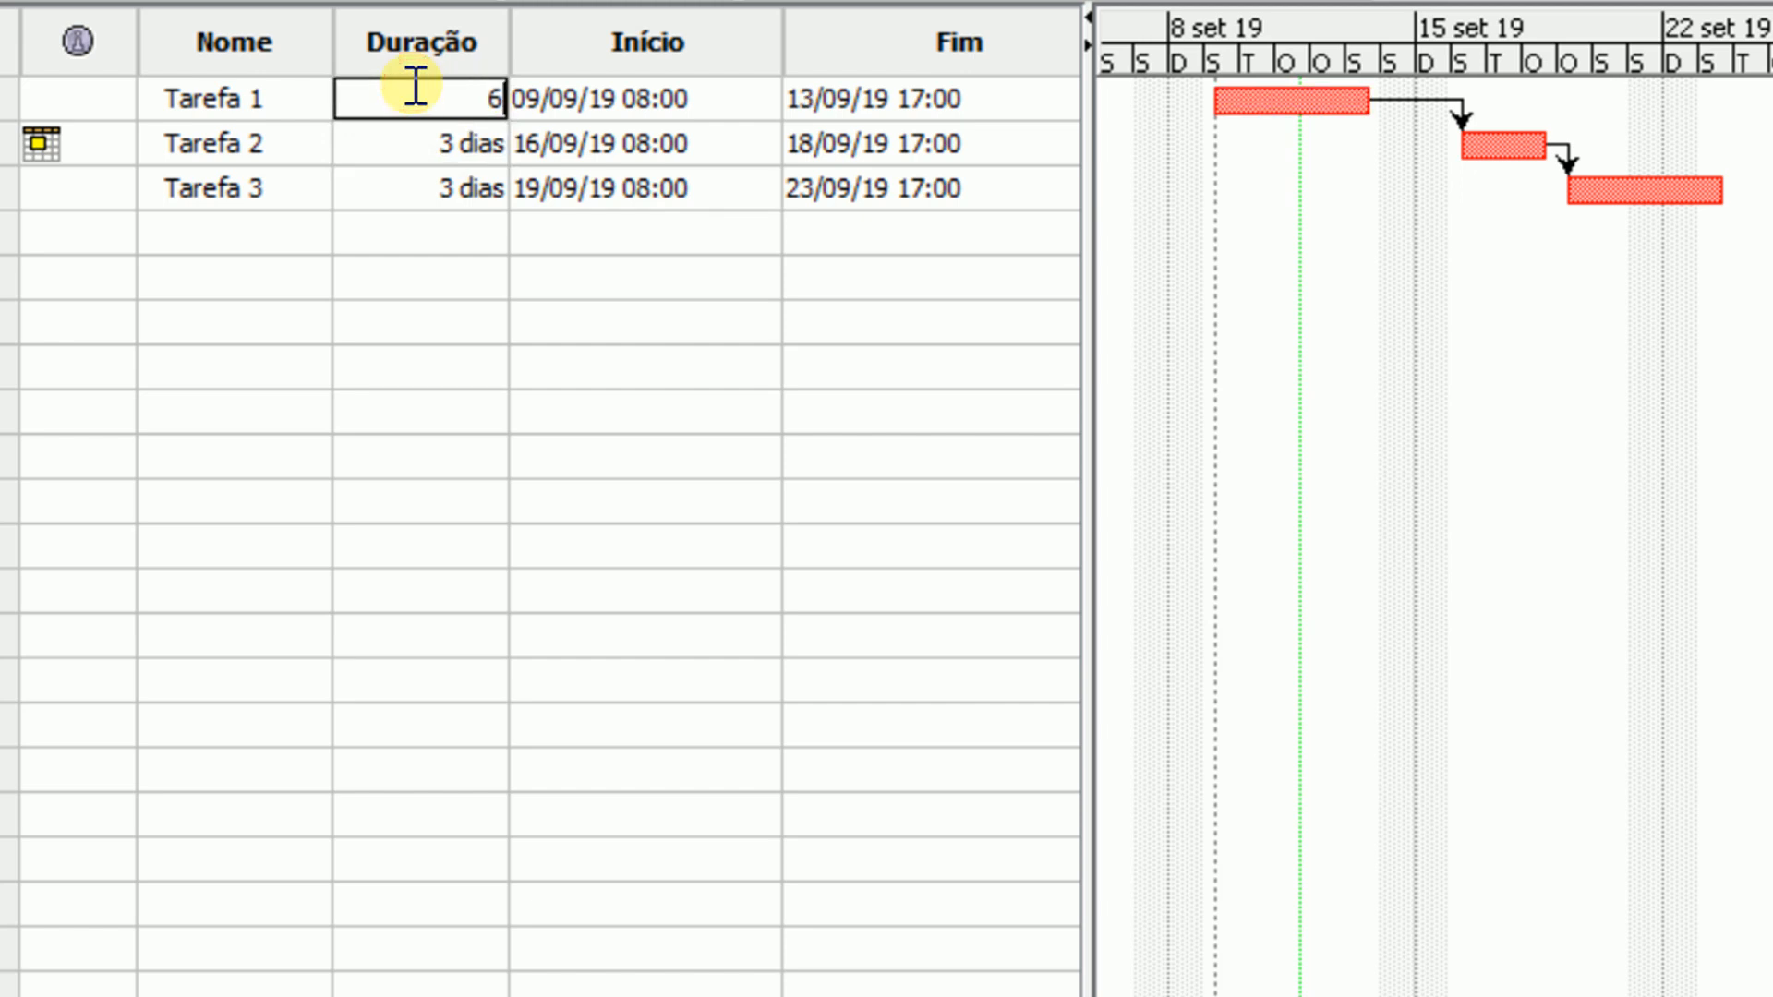
key(Return)
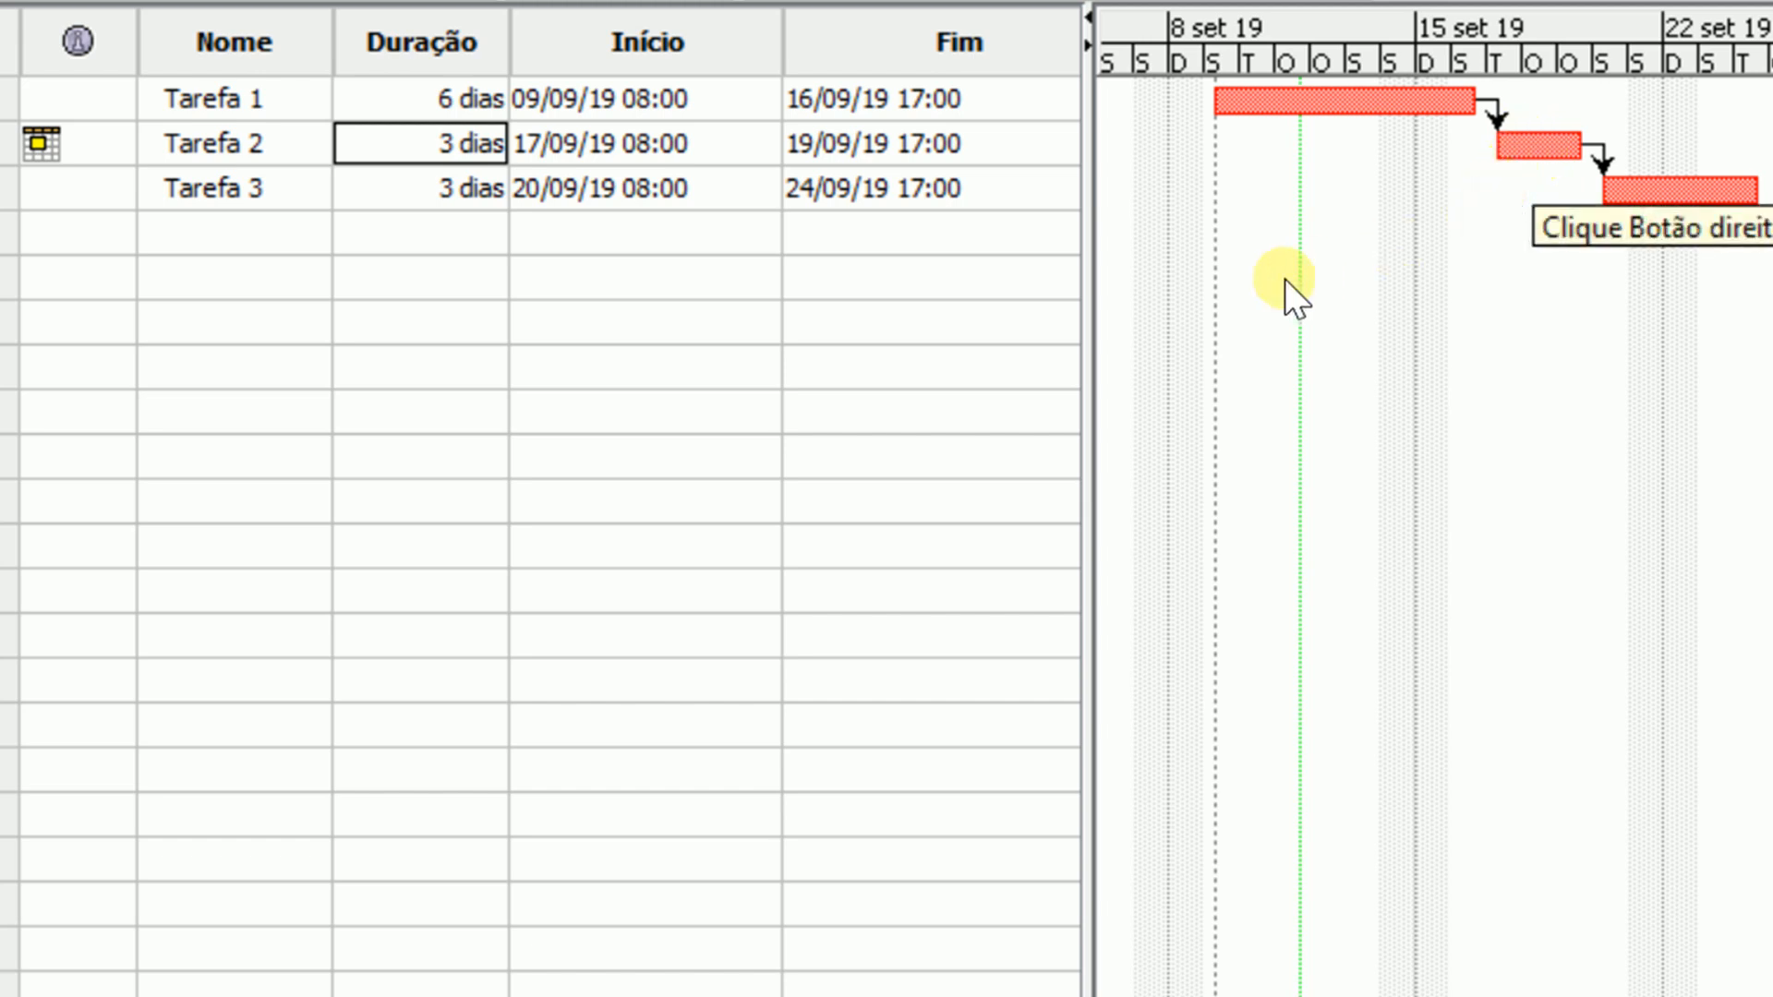
- Restore the duration of Tarefa 1 to 3 days
click(466, 99)
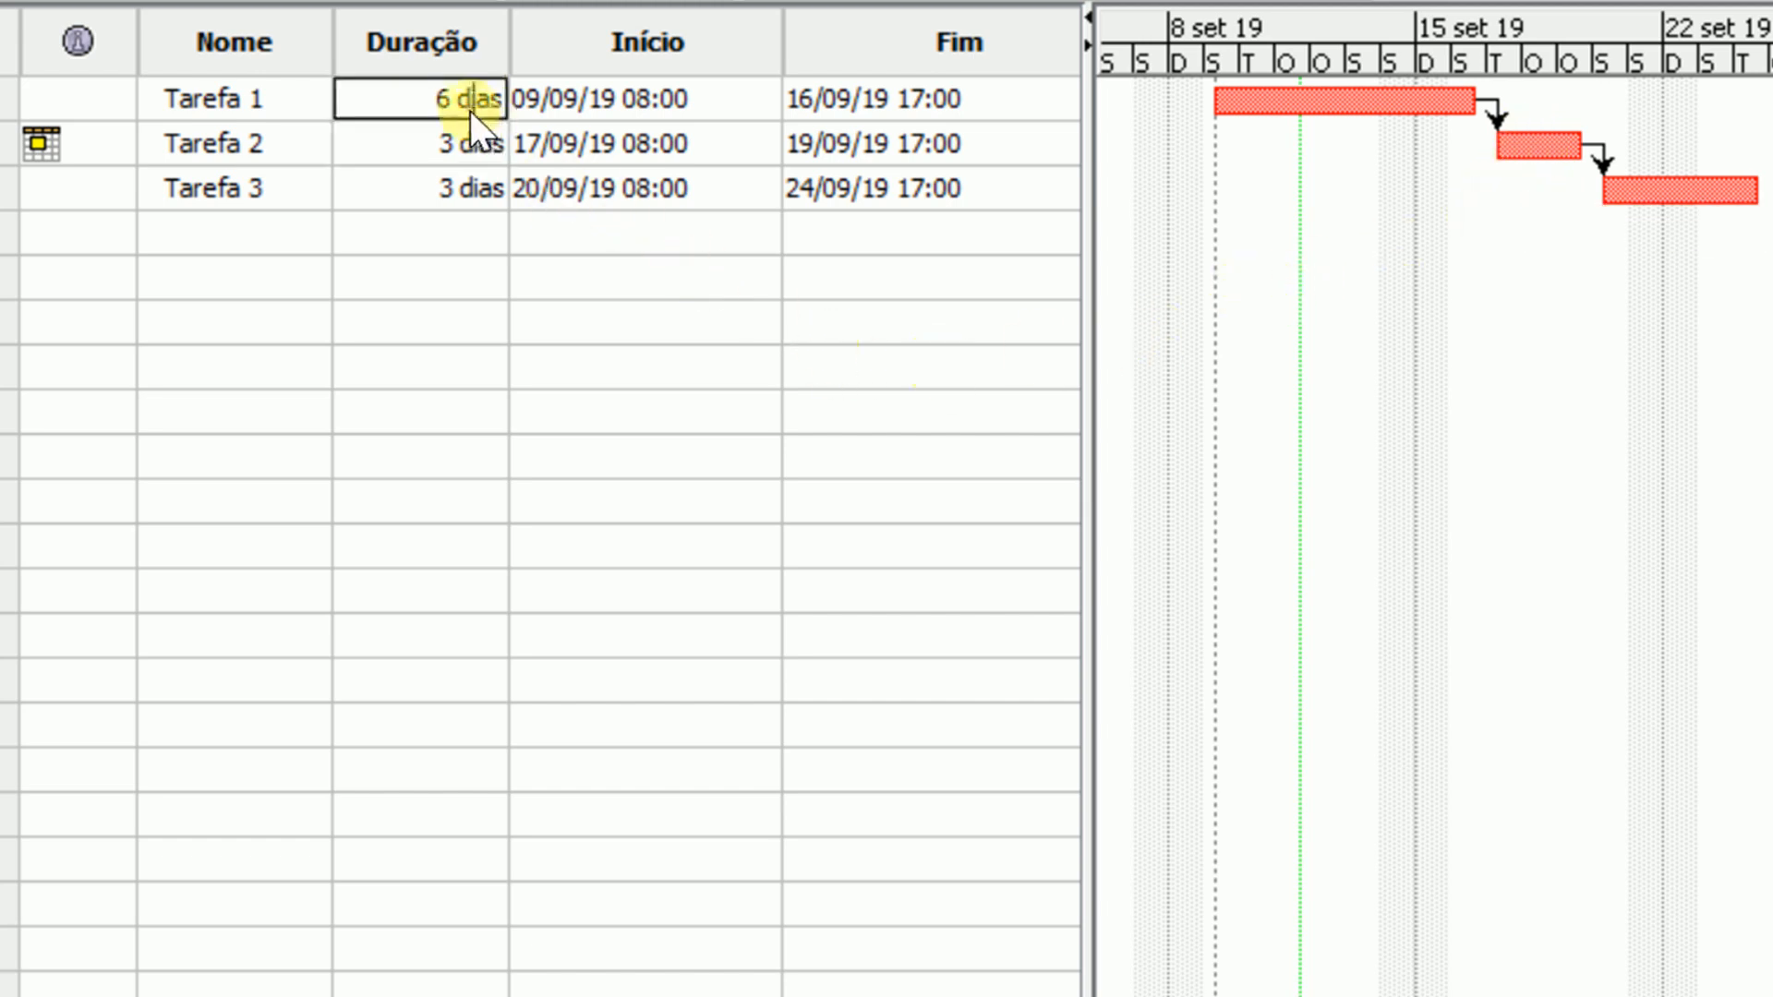
click(475, 98)
text(3)
key(Return)
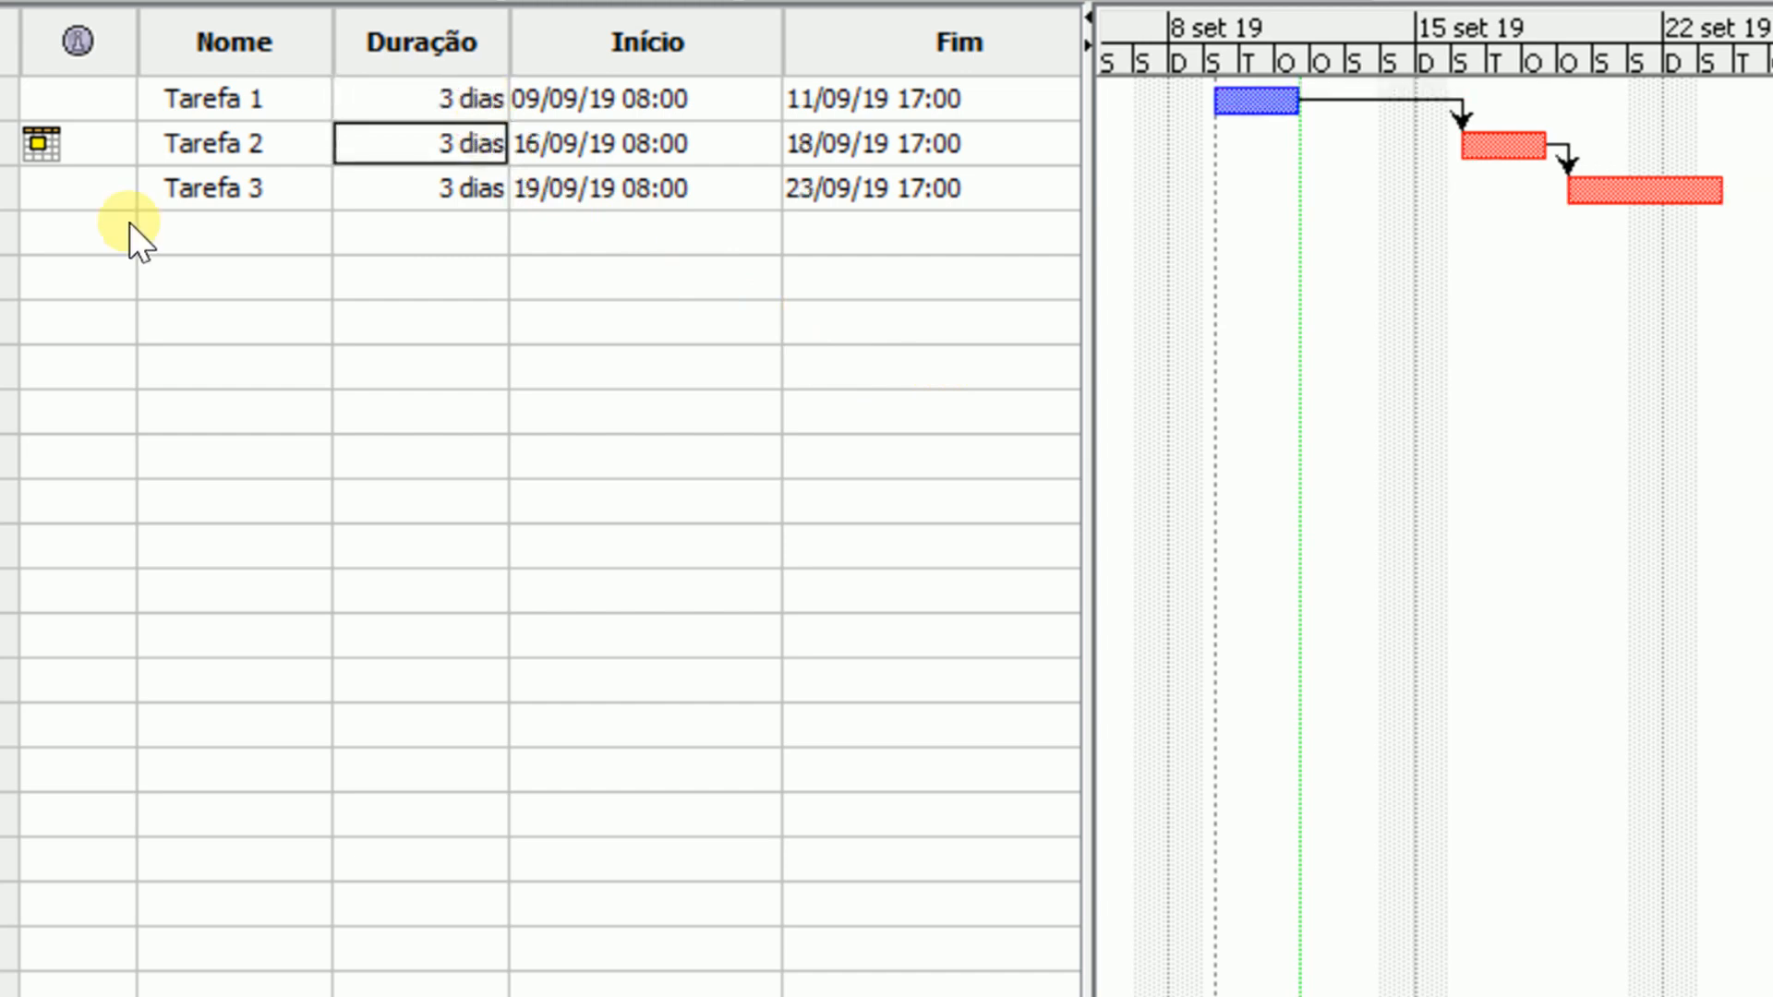
- Set Tarefa 2's constraint type to O mais breve possível in its advanced task information
double_click(170, 143)
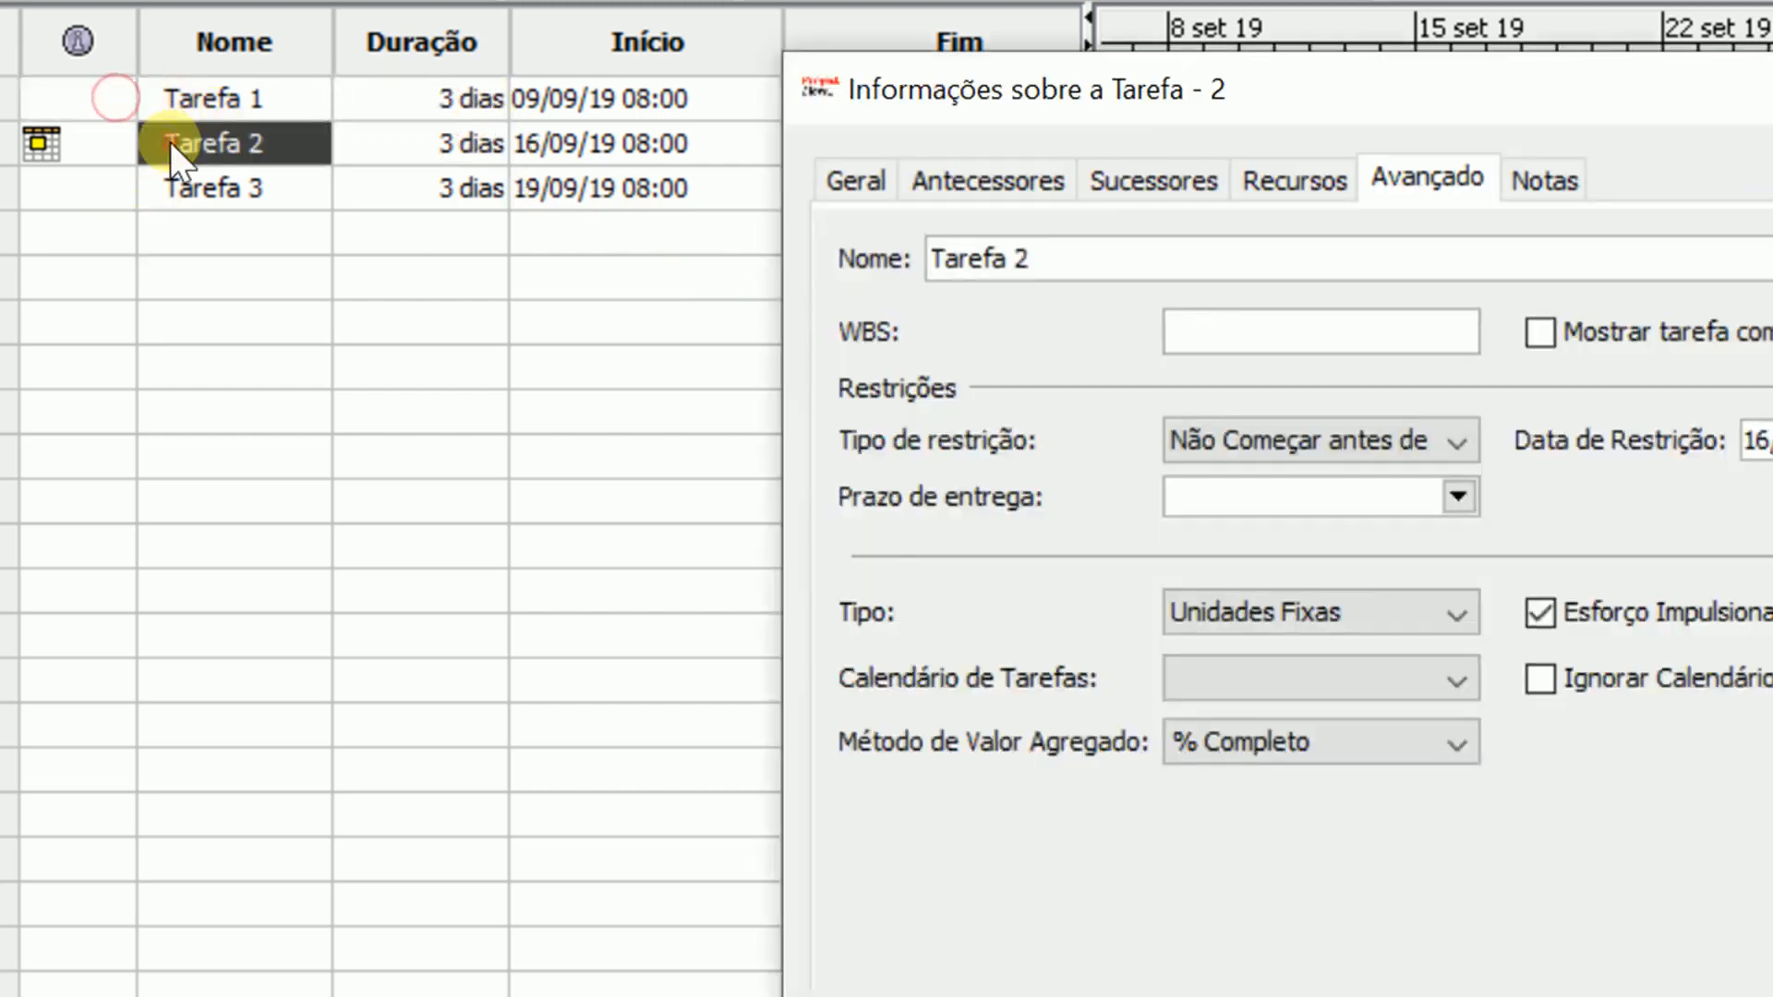
click(1228, 441)
click(1228, 471)
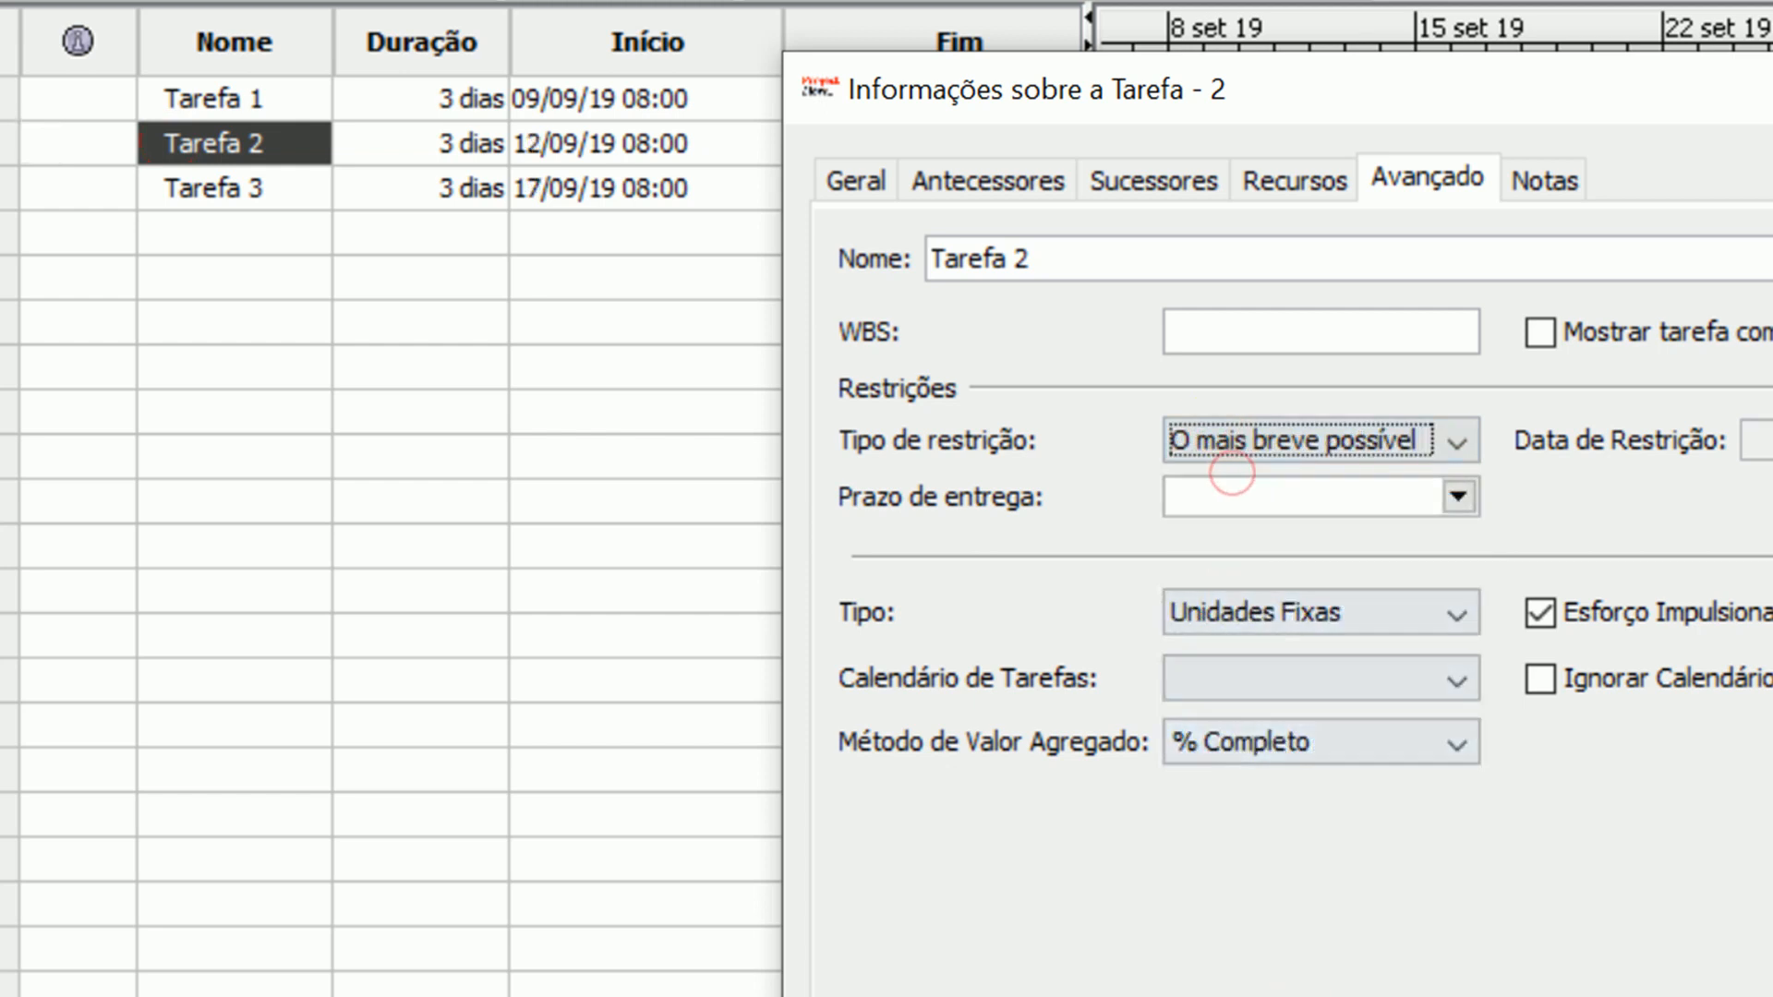
click(1386, 995)
click(109, 102)
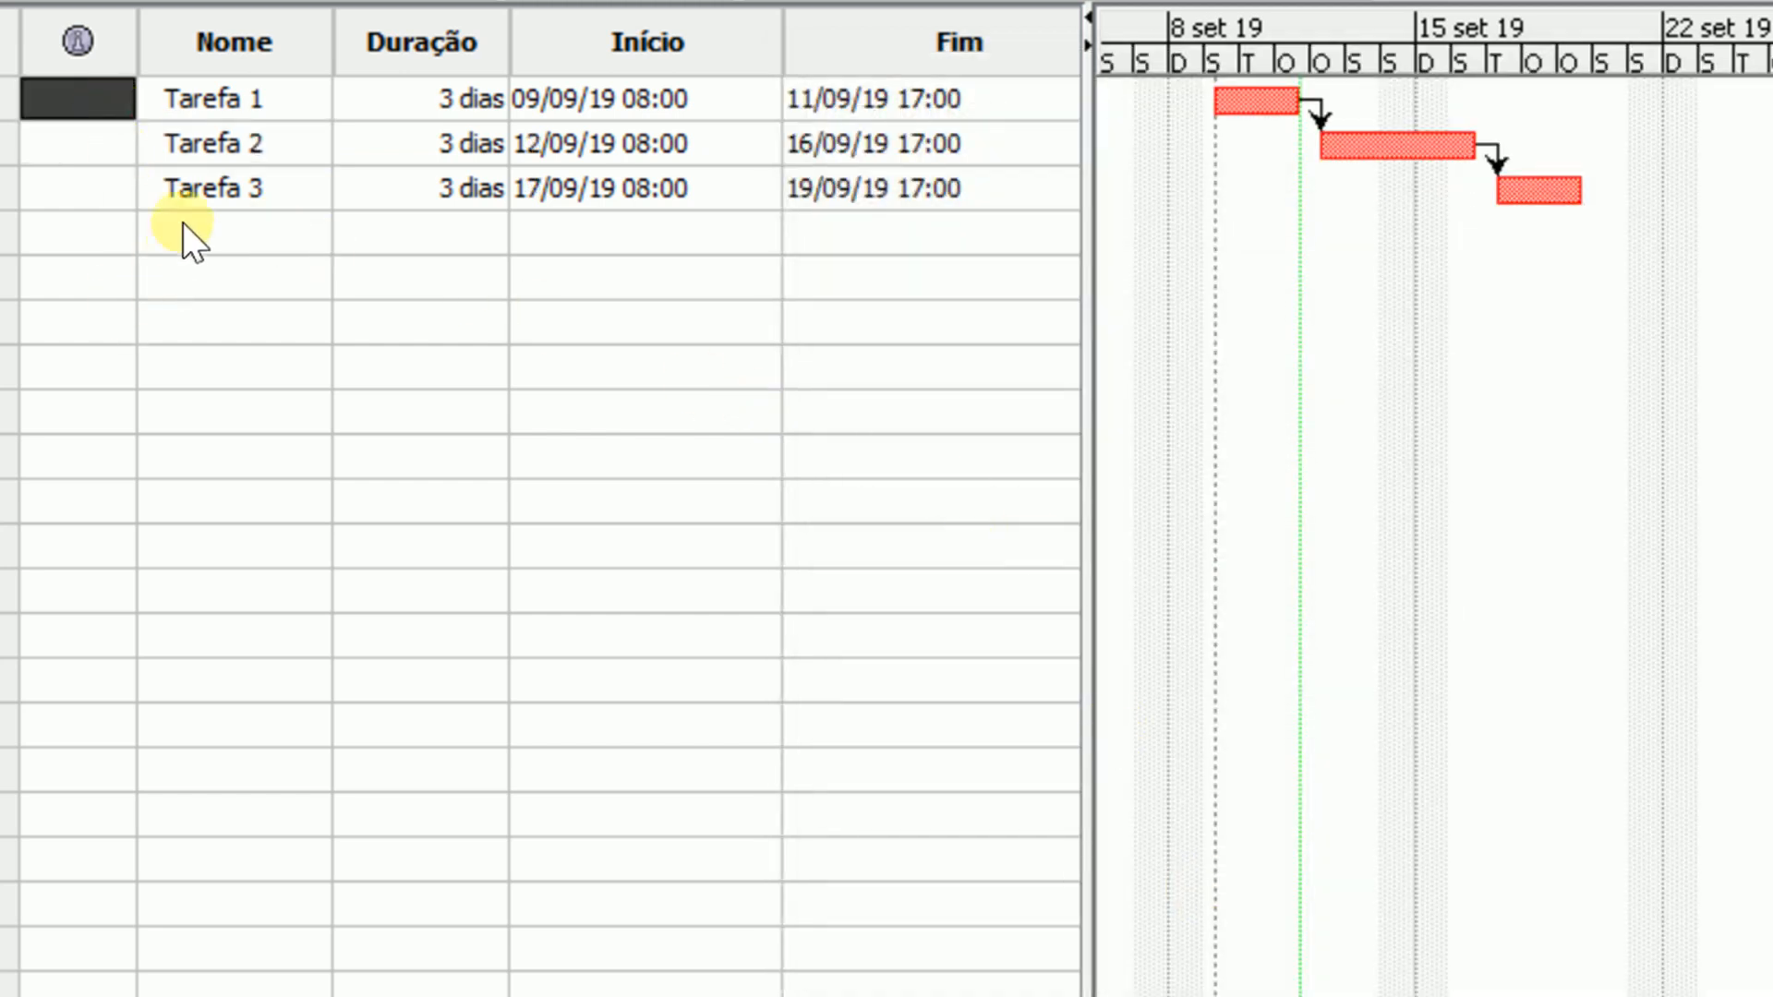
- Set Tarefa 2's constraint type to Não começas mais tarde do with the constraint date 16/09/19
double_click(208, 140)
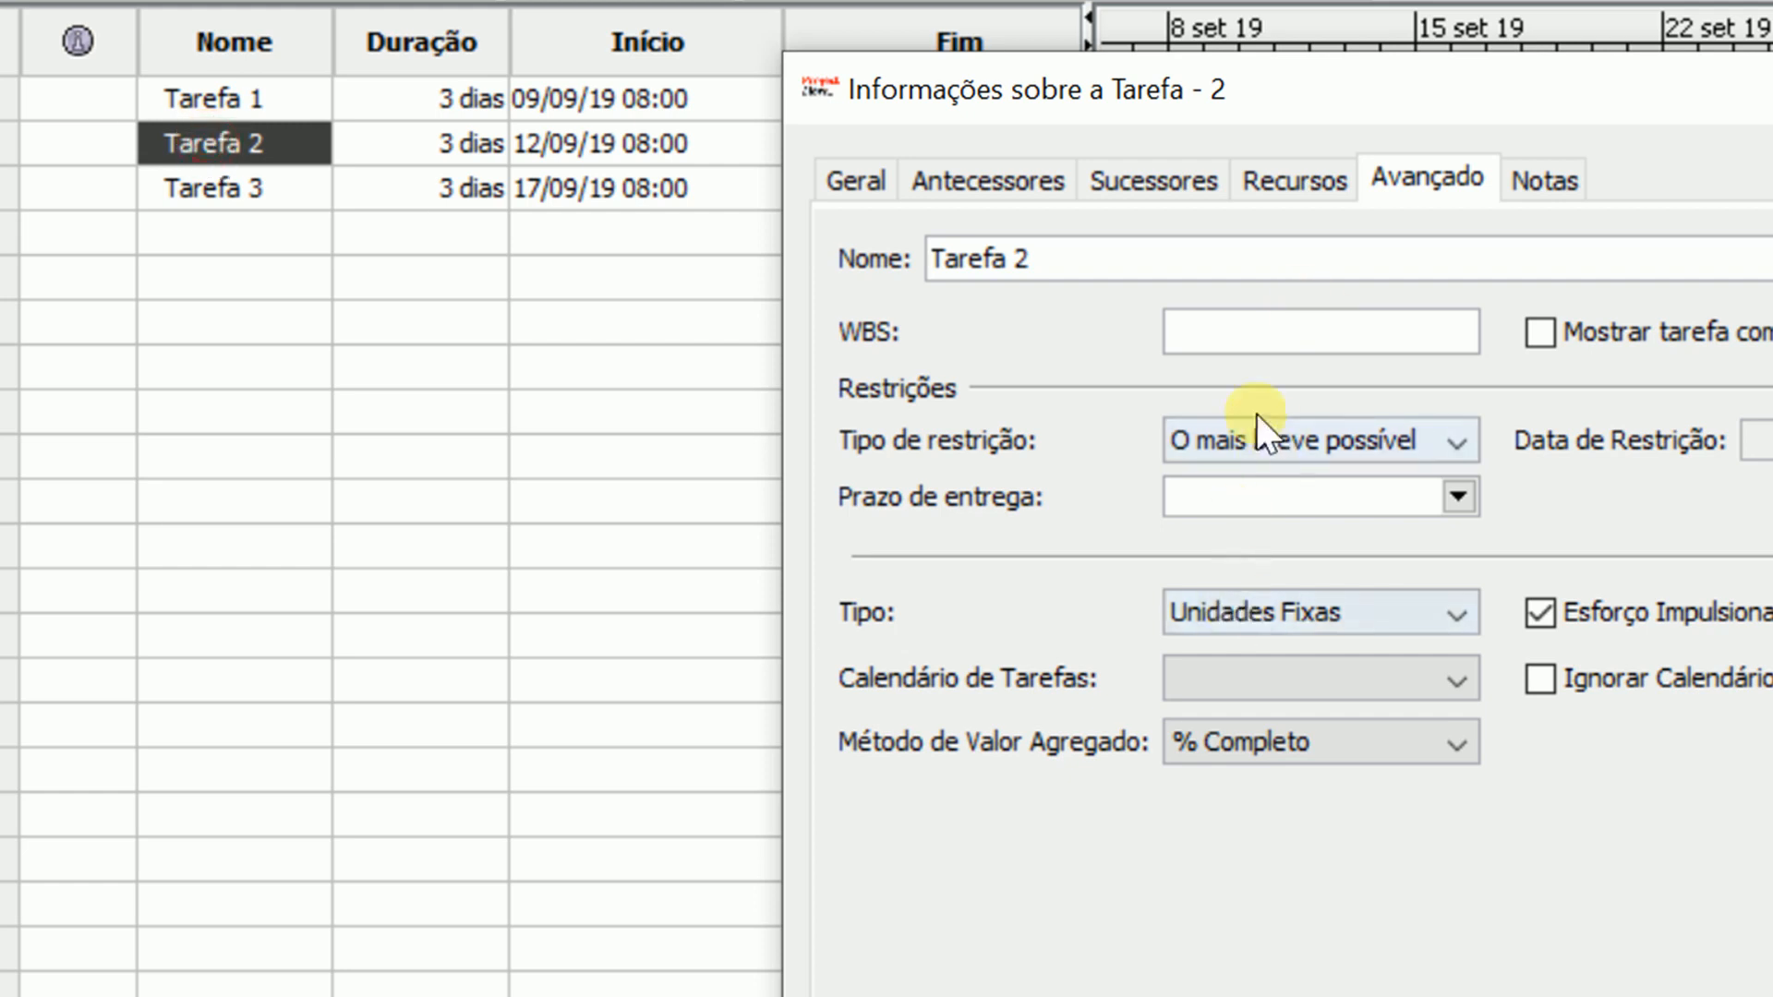
click(1256, 439)
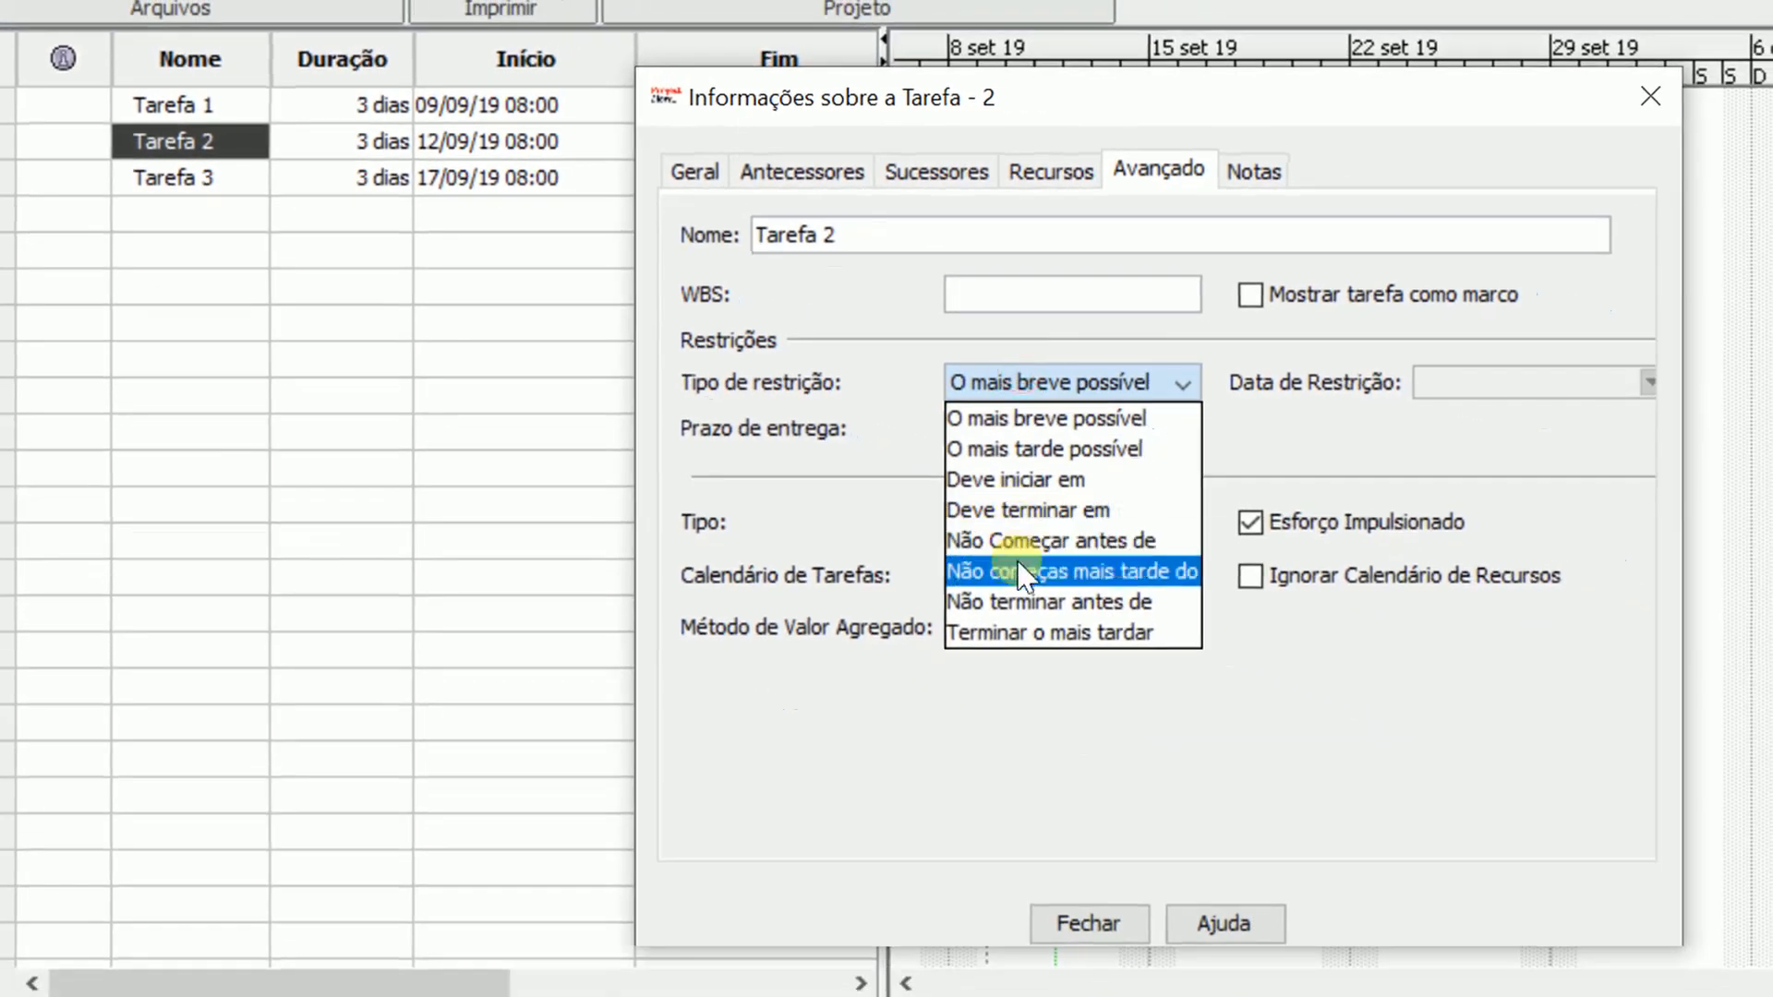
click(1023, 575)
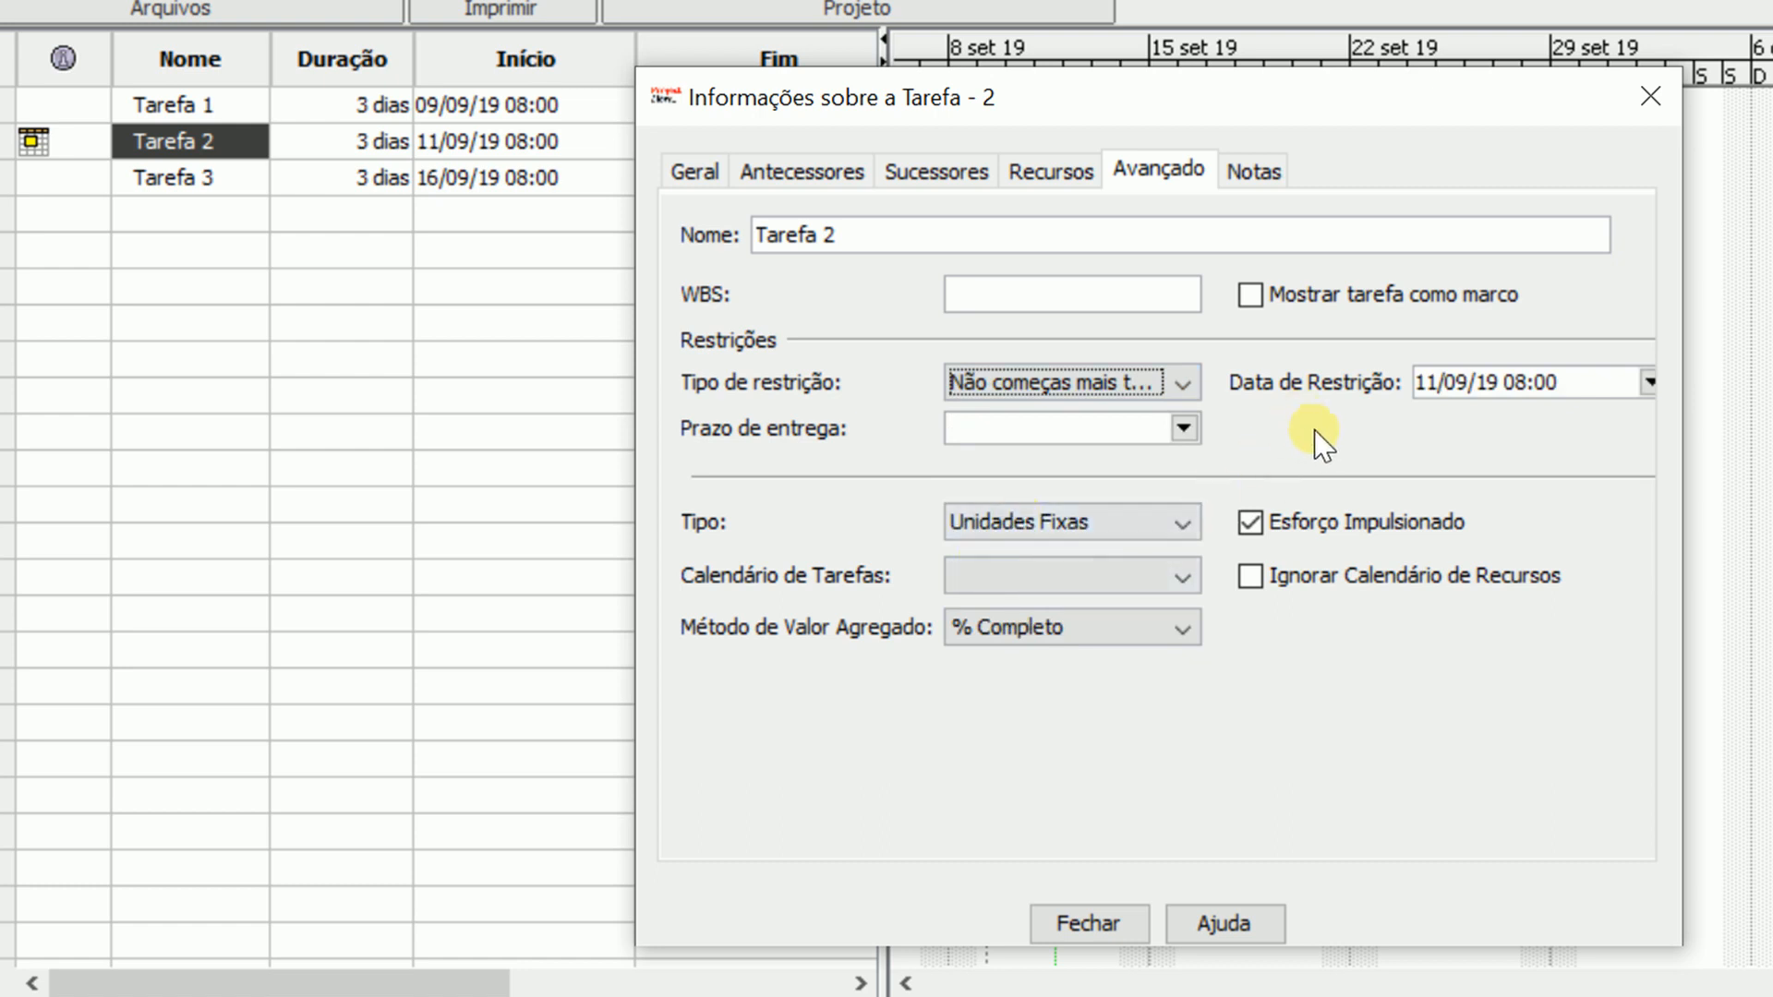
click(1649, 381)
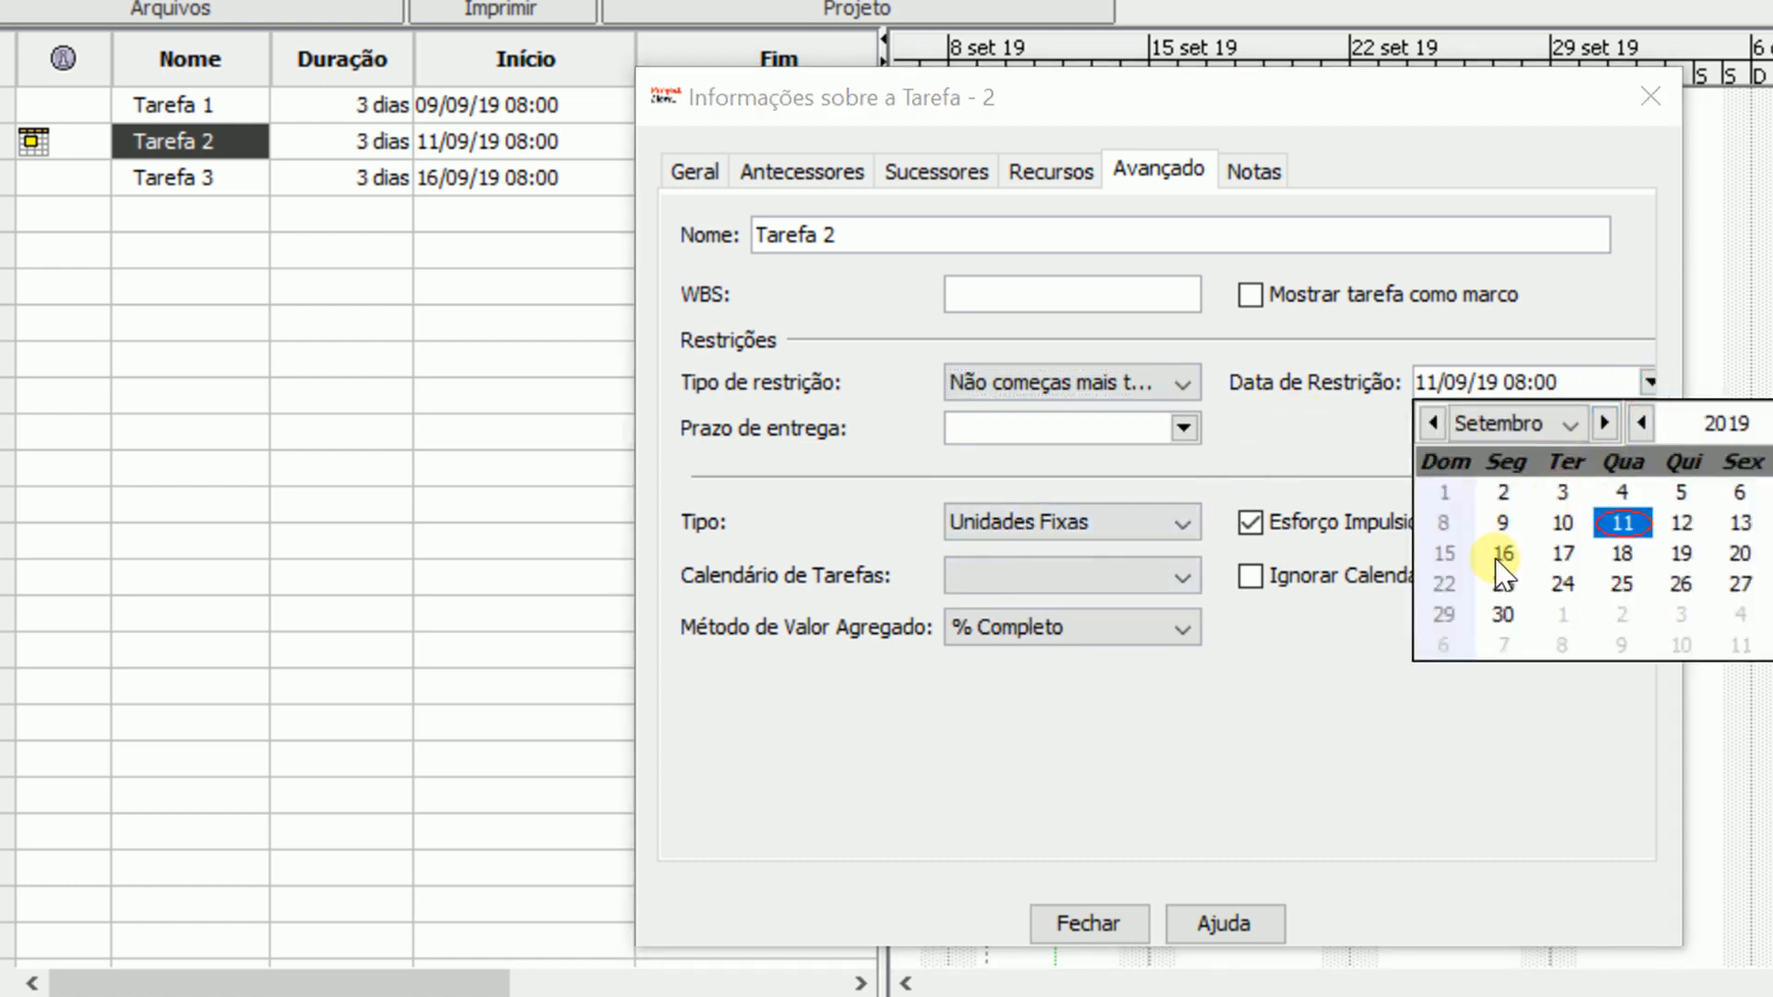
click(1503, 554)
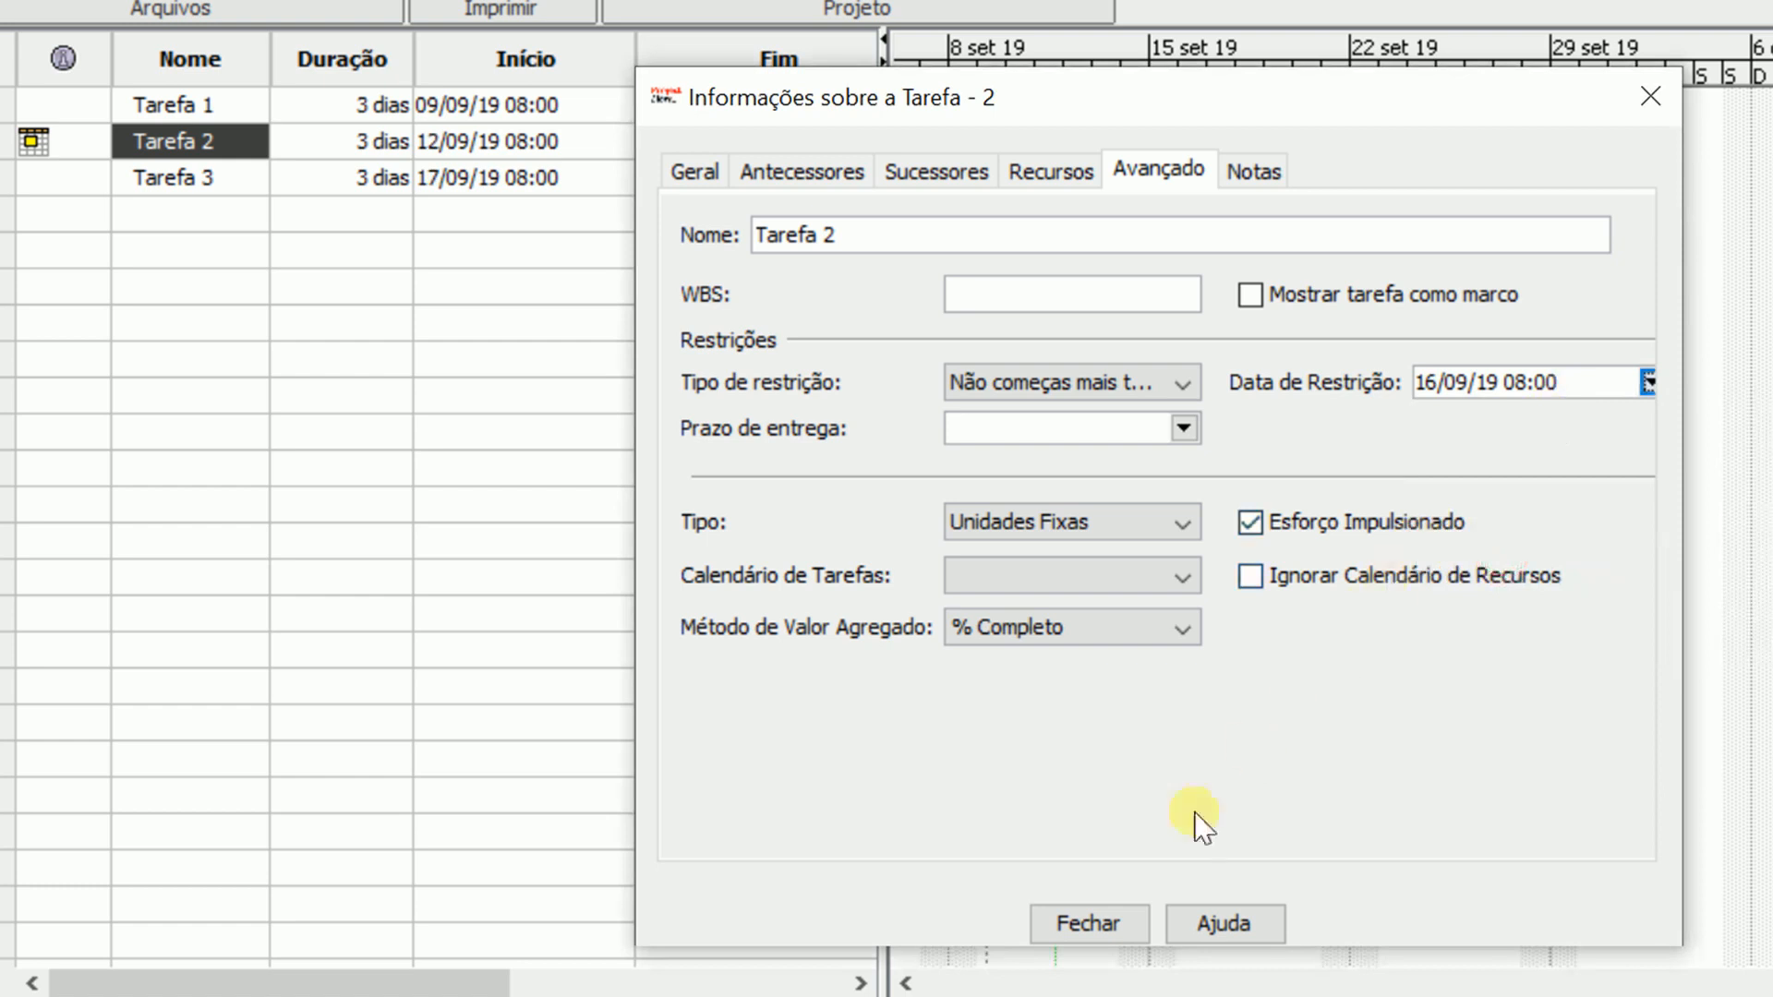
click(1110, 918)
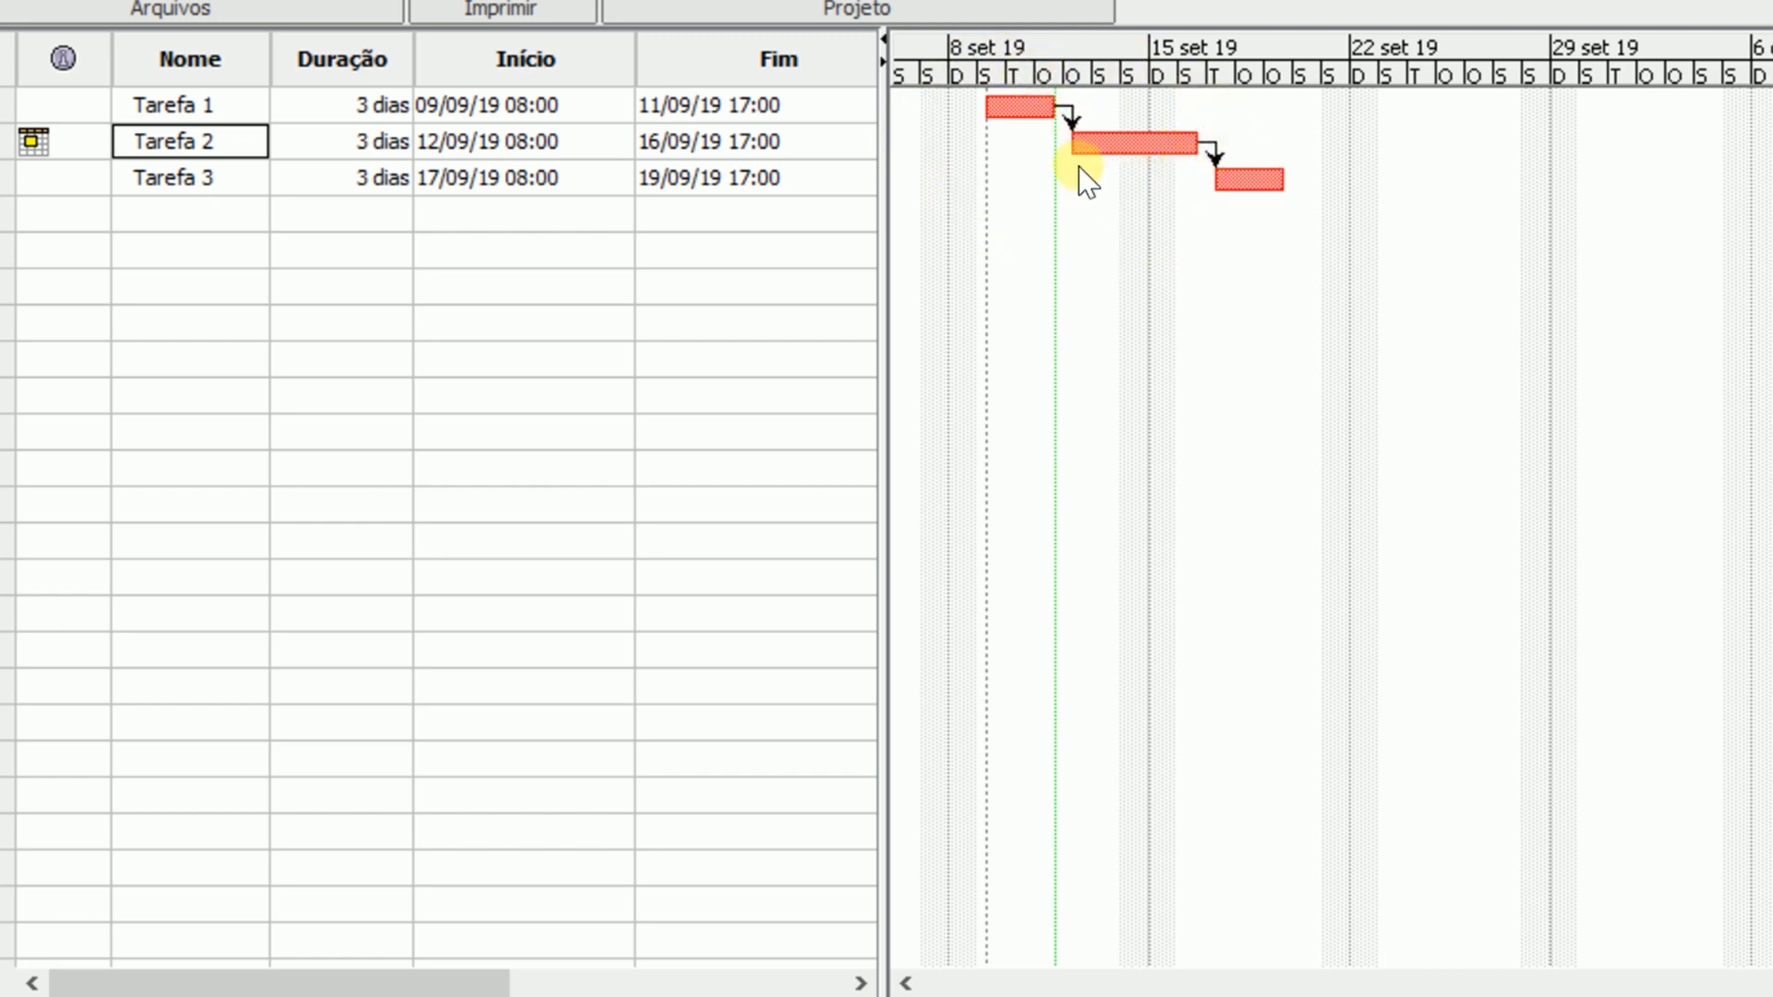
- Raise Tarefa 1's duration to 4, 5 and 6 days in turn to test Tarefa 2's latest-start constraint
double_click(360, 104)
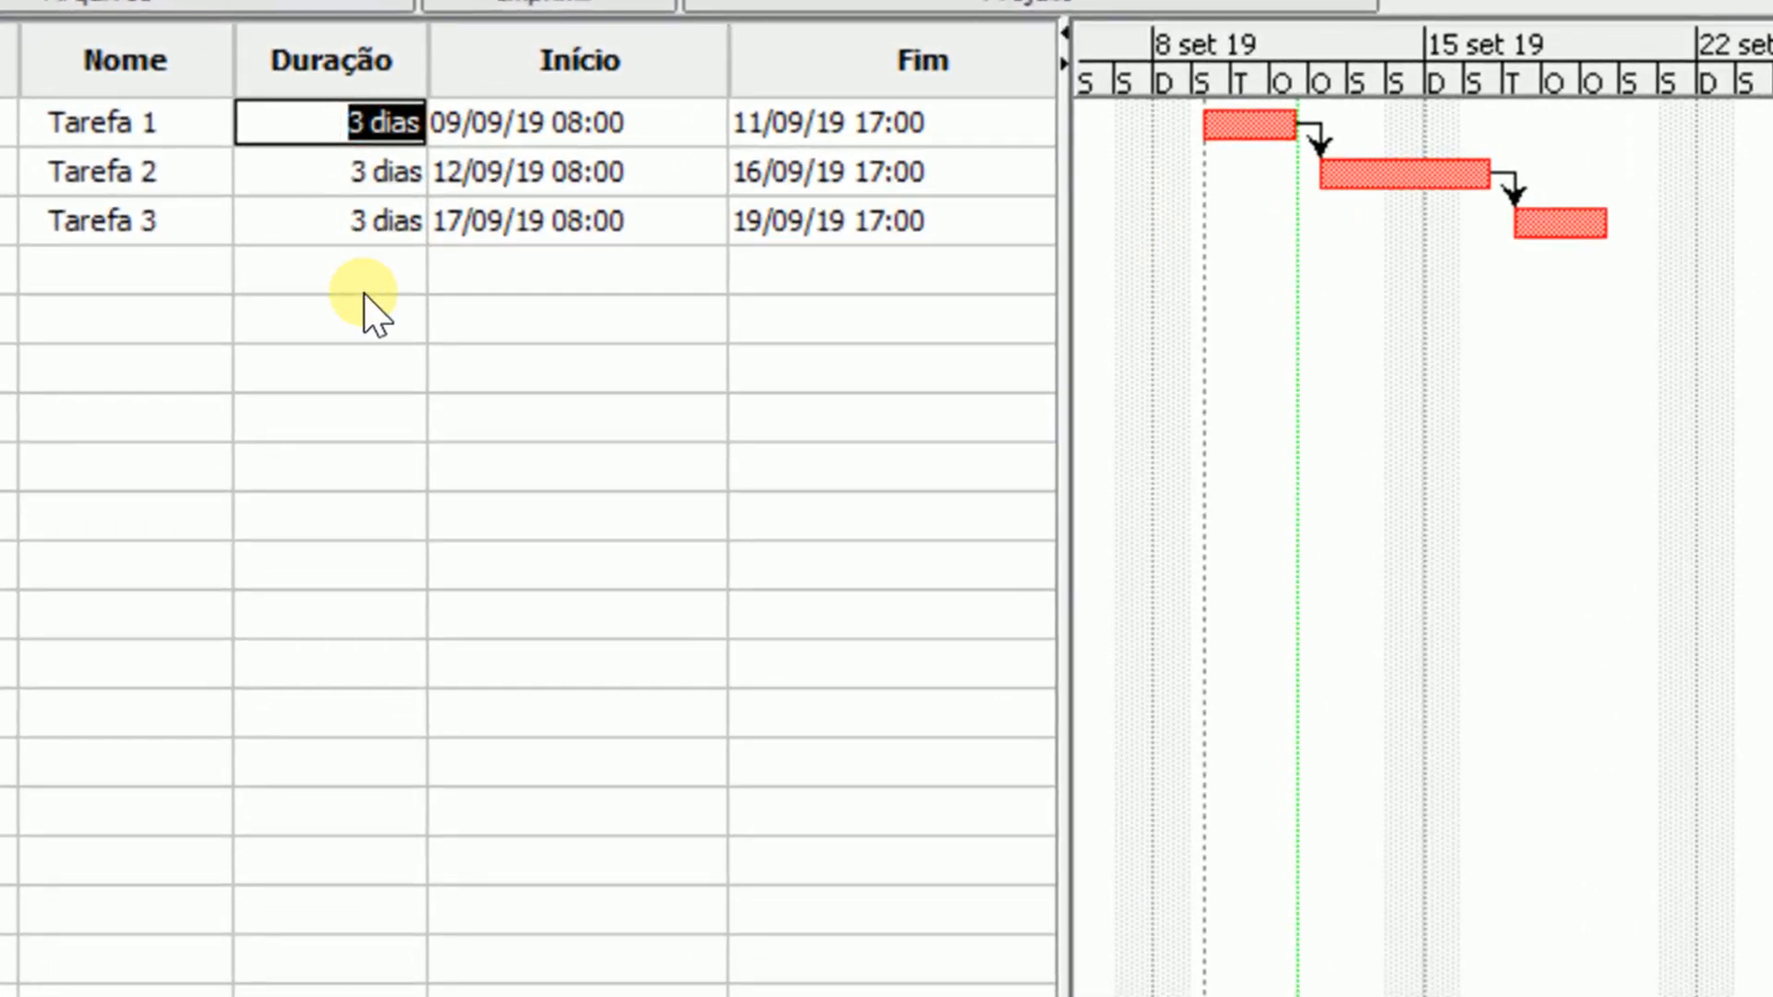
text(4)
key(Return)
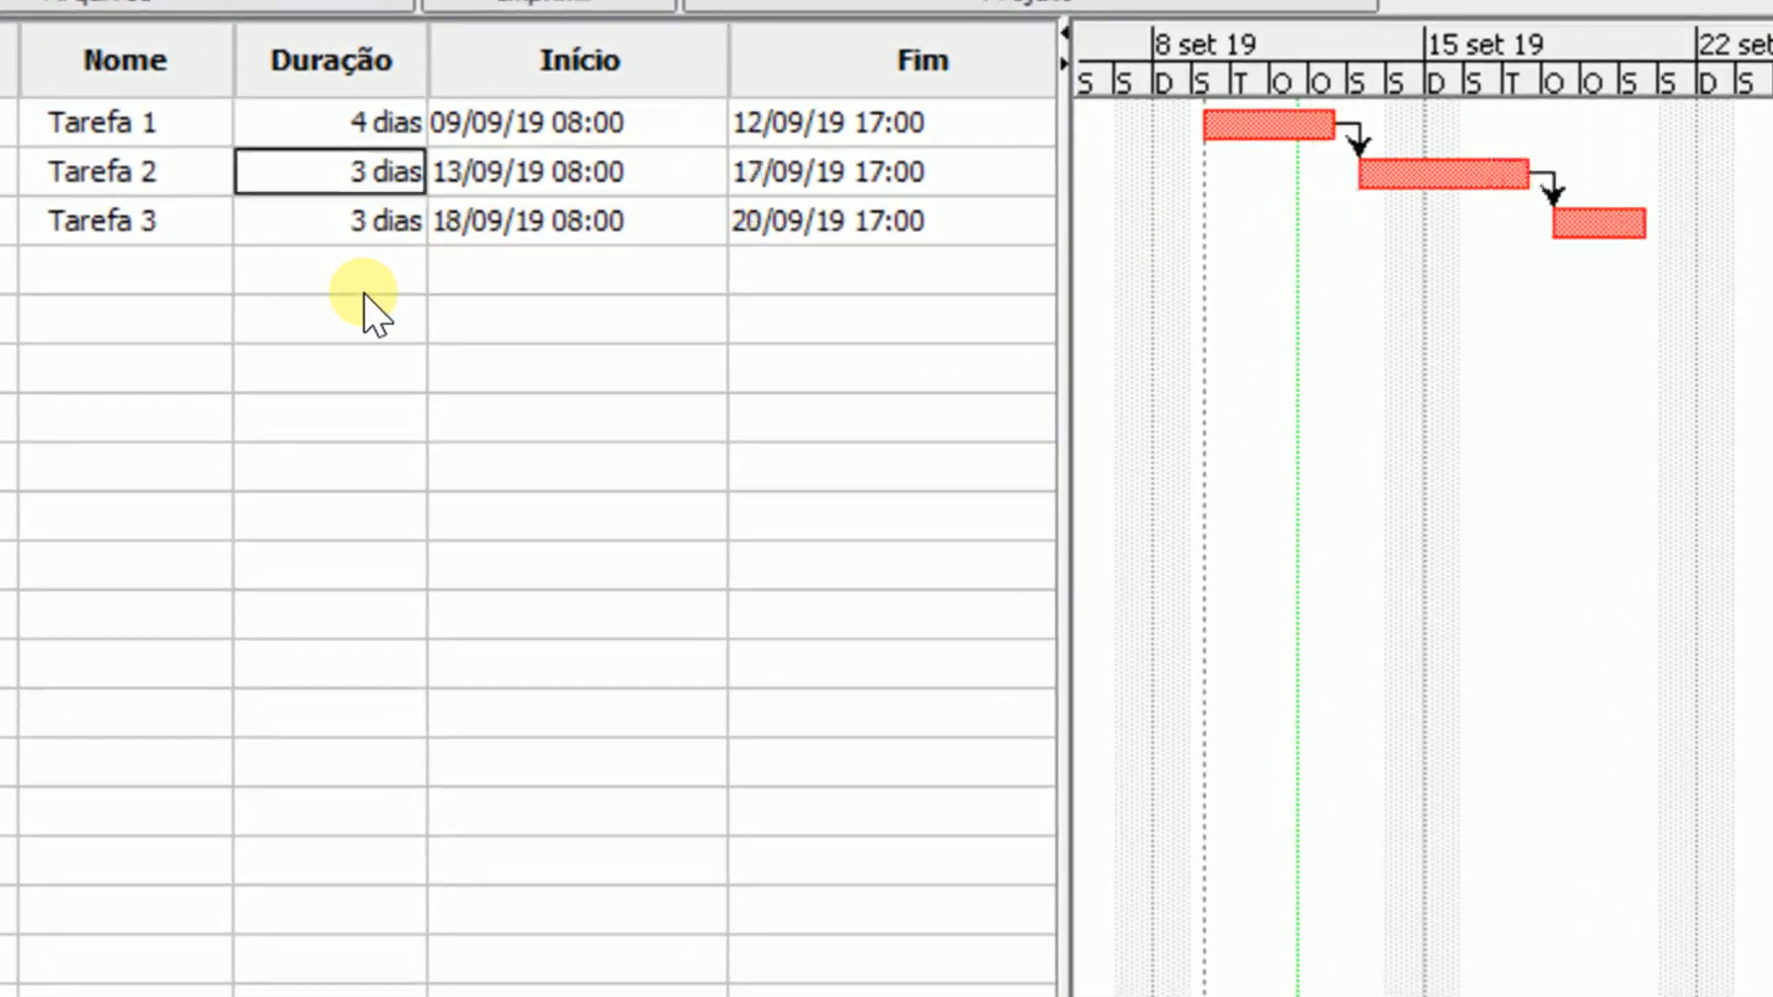
click(369, 125)
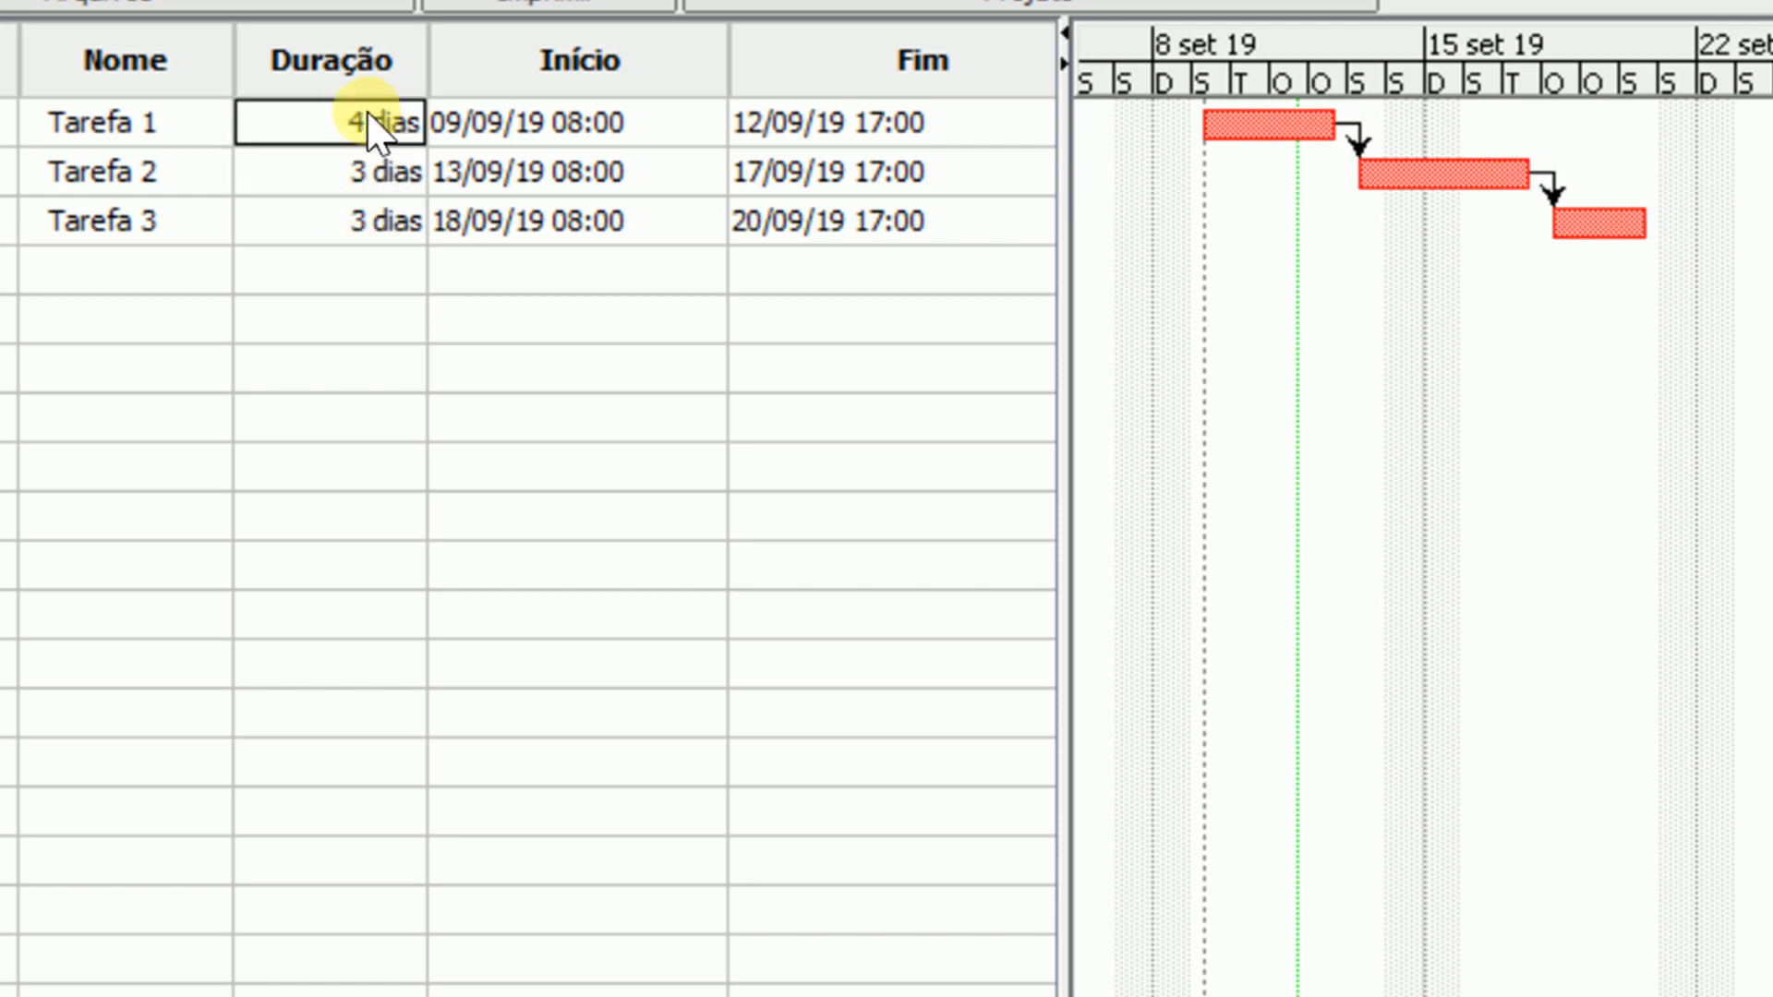
double_click(369, 112)
text(5)
key(Return)
double_click(285, 117)
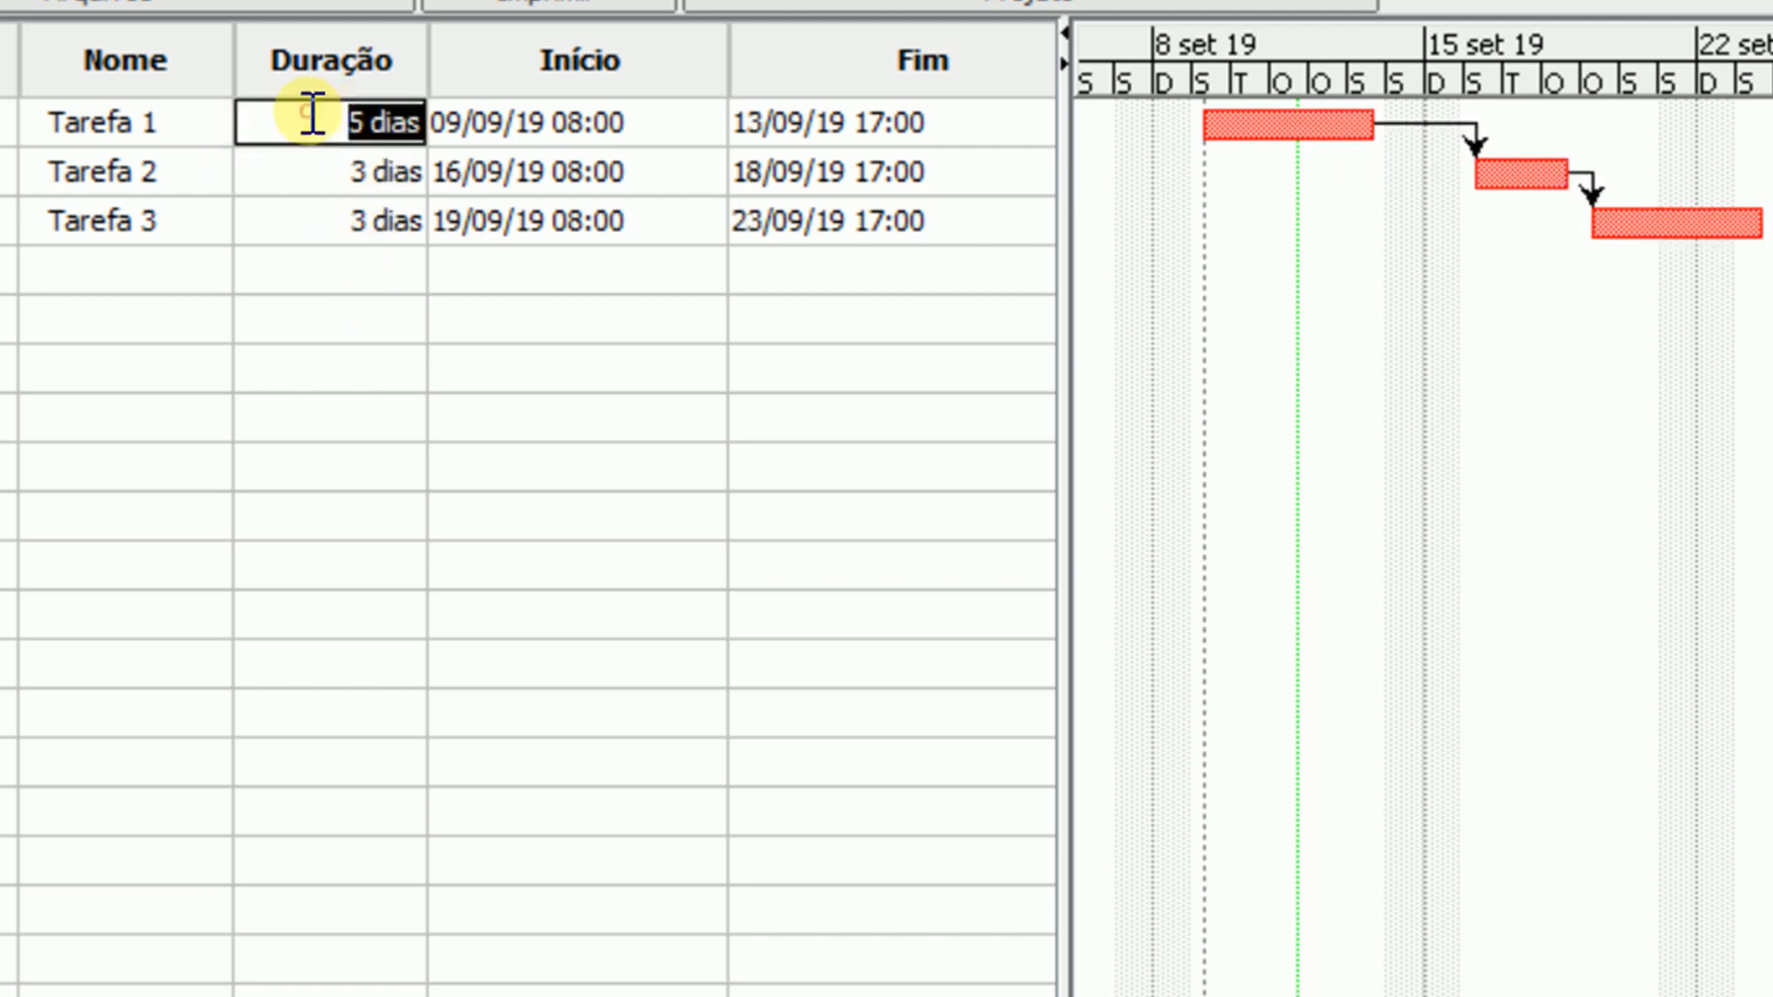
text(6)
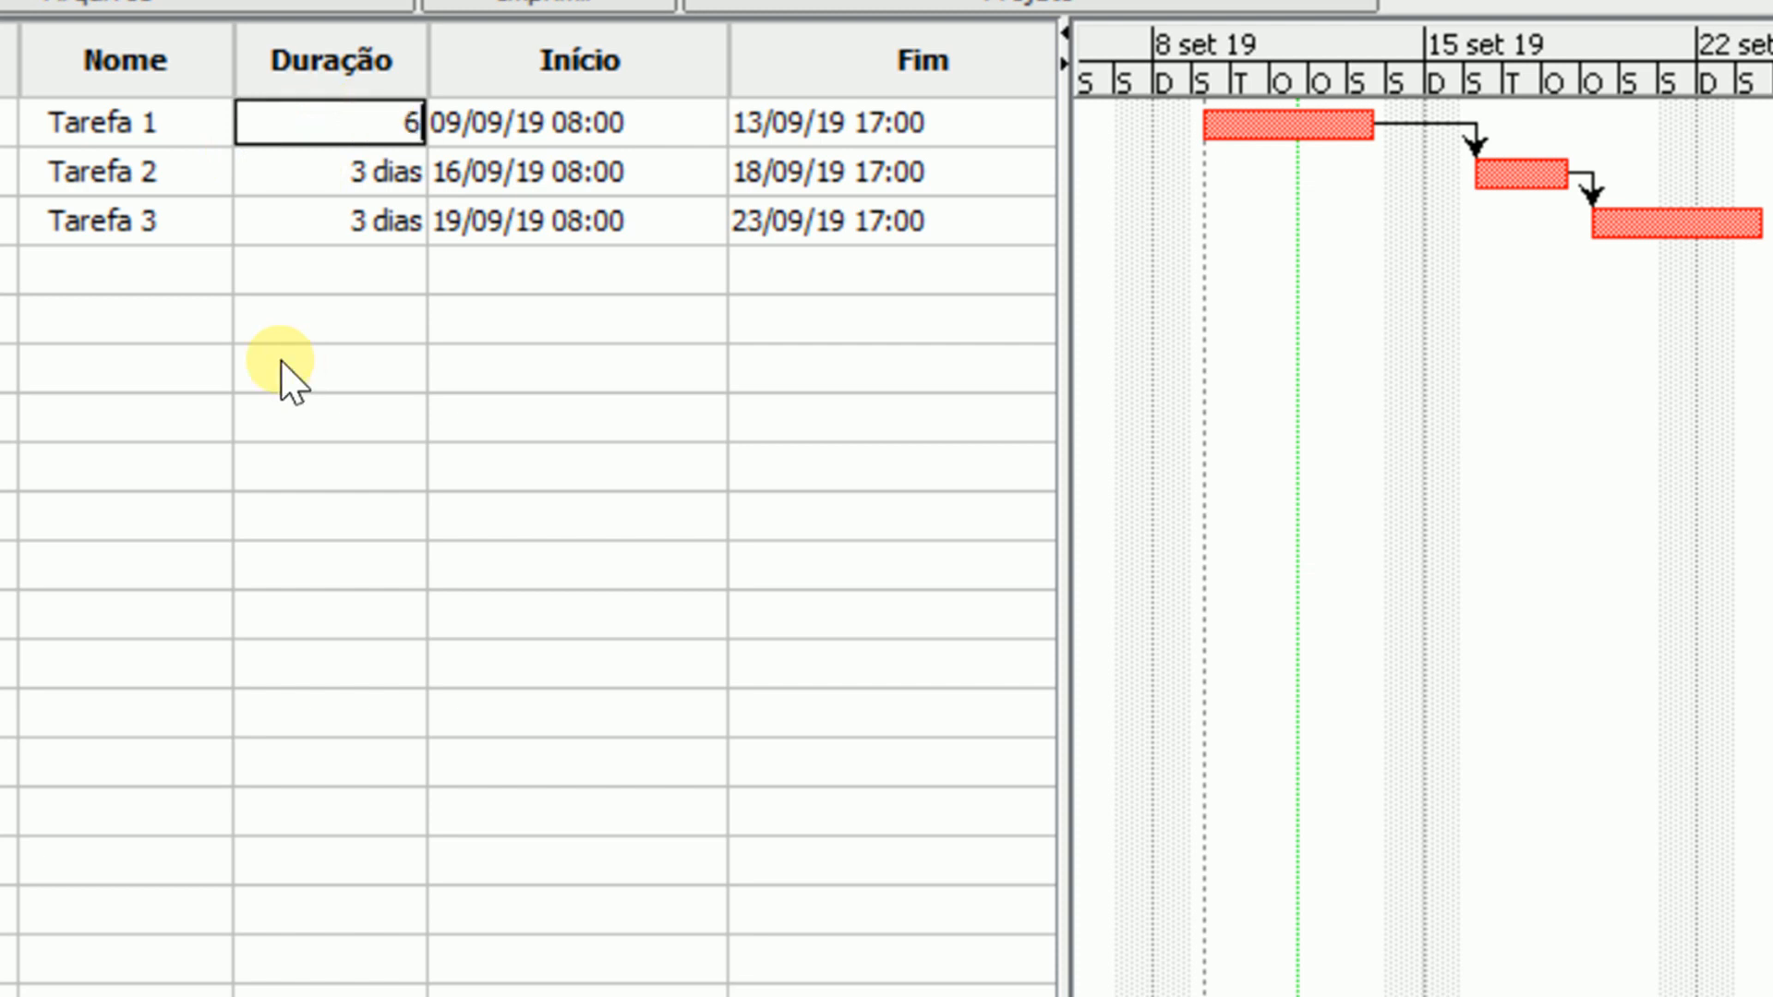
key(Return)
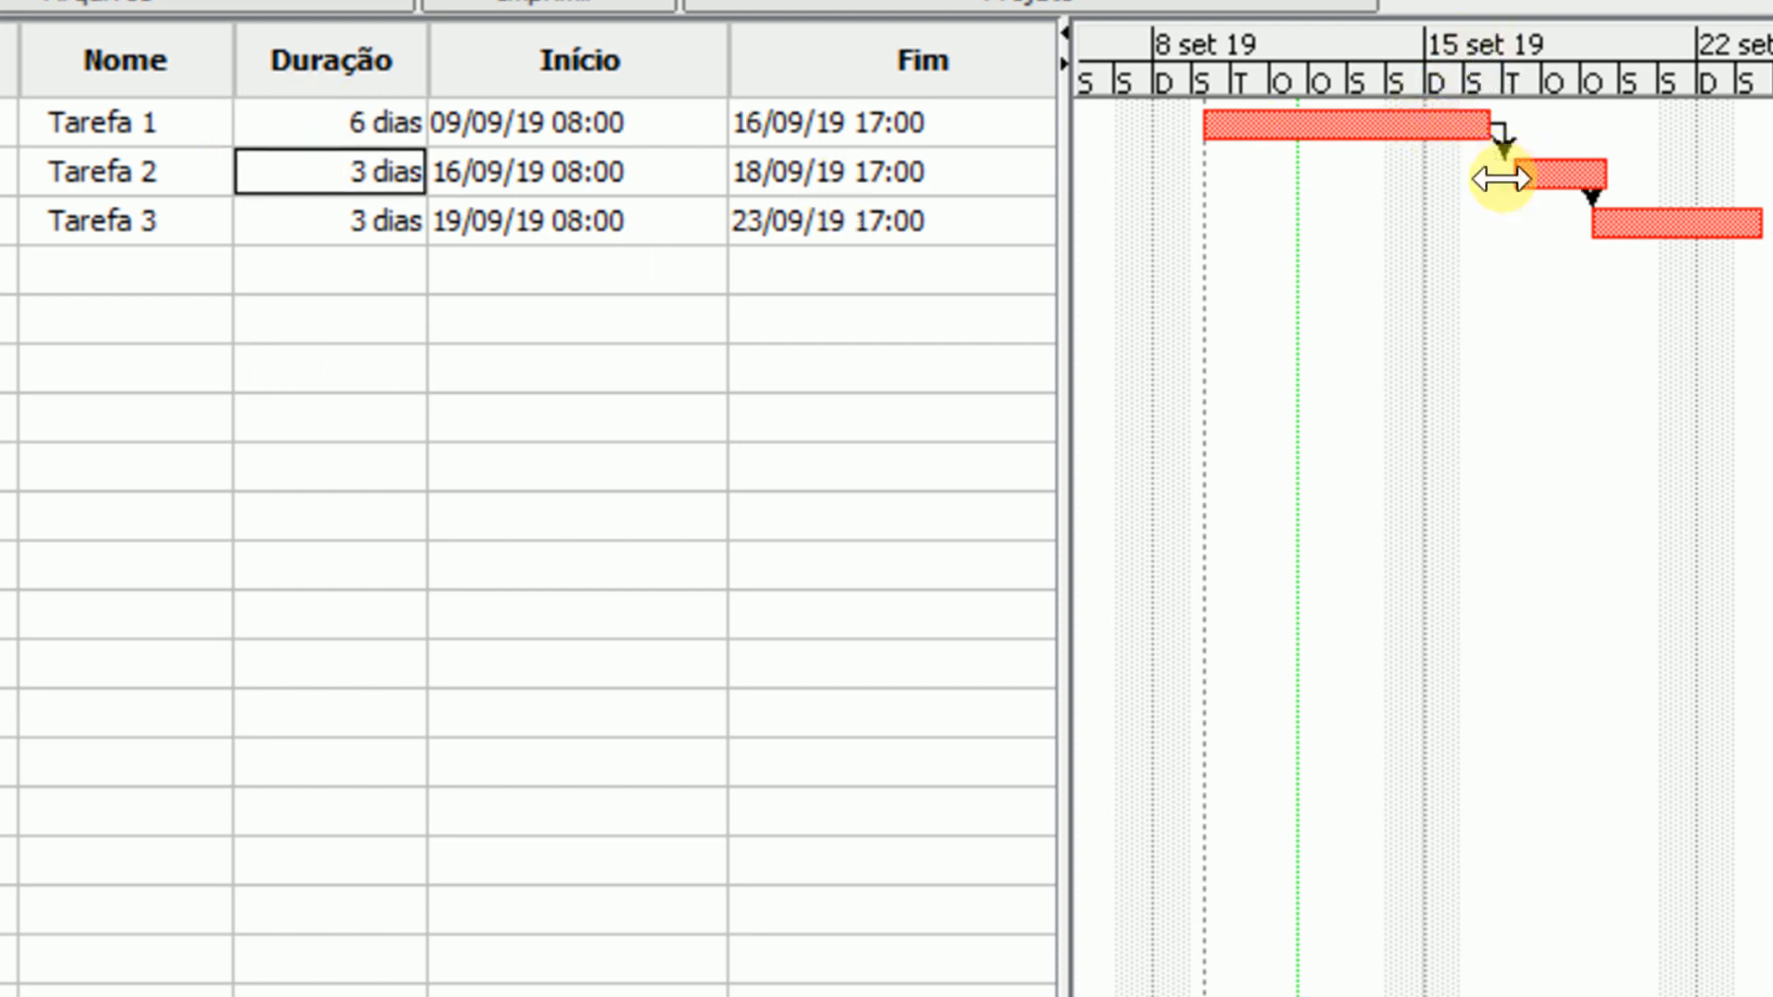
- Set the duration of Tarefa 1 to 7 days and inspect the Tarefa 2 bar in the Gantt chart
click(328, 129)
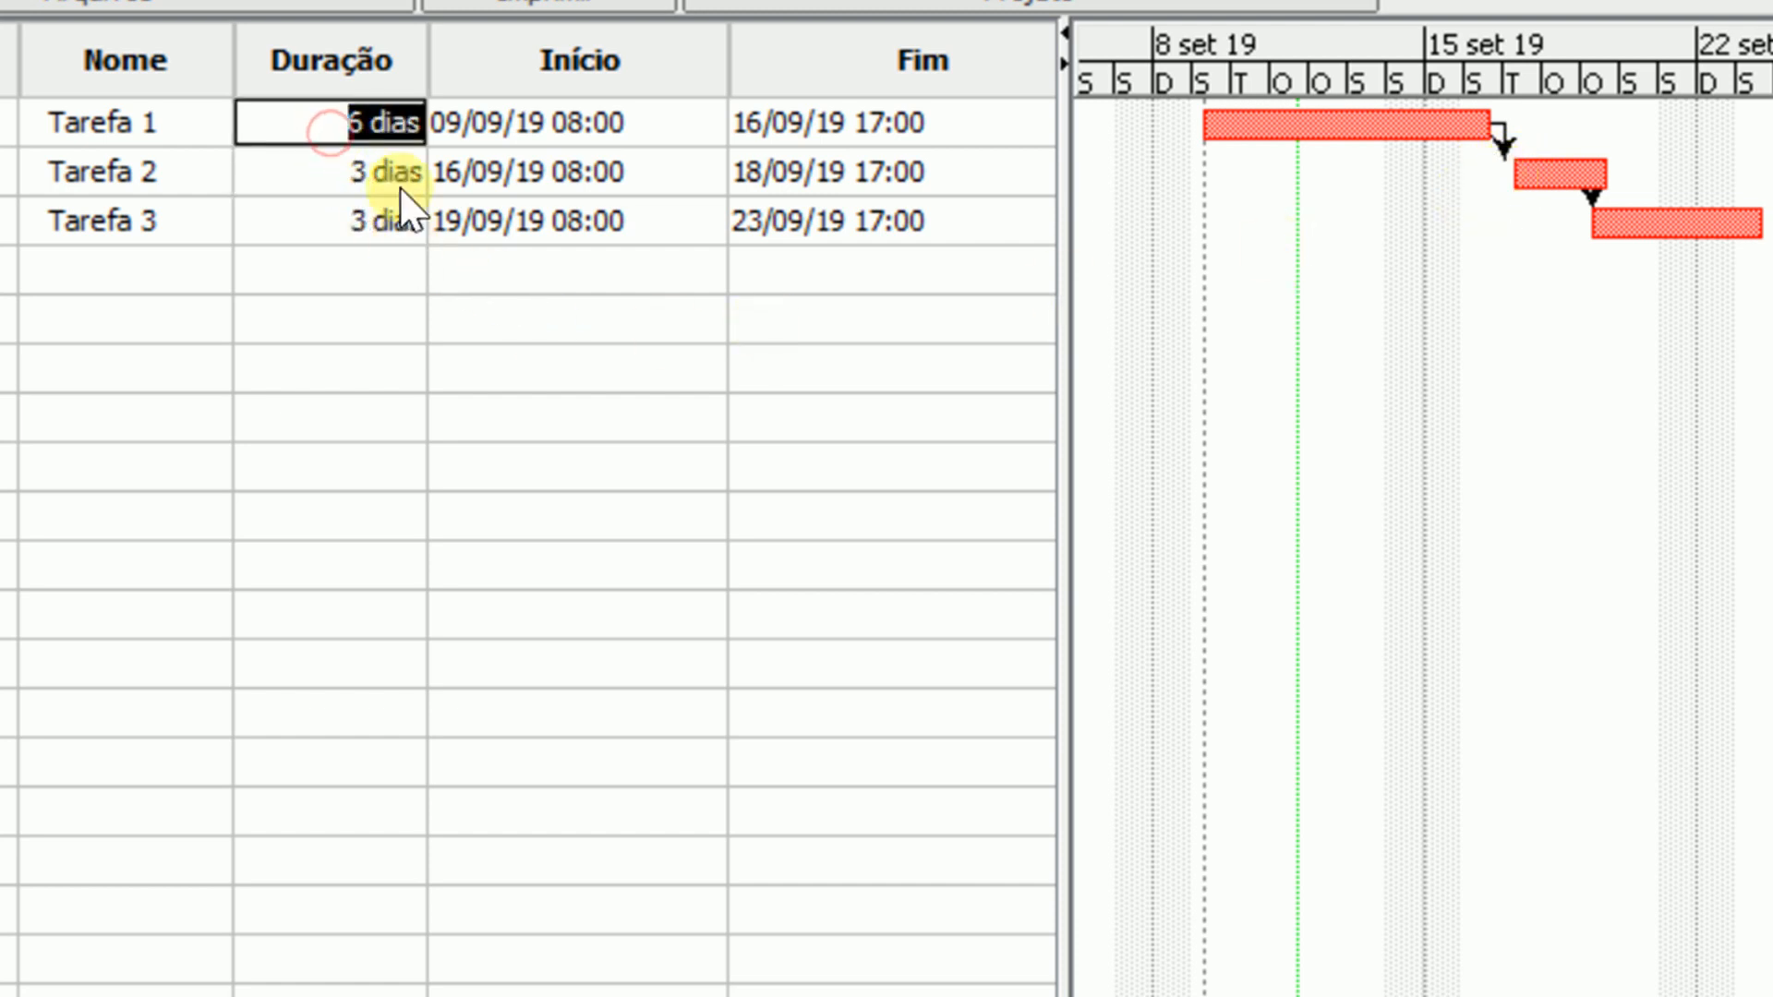
text(7)
key(Return)
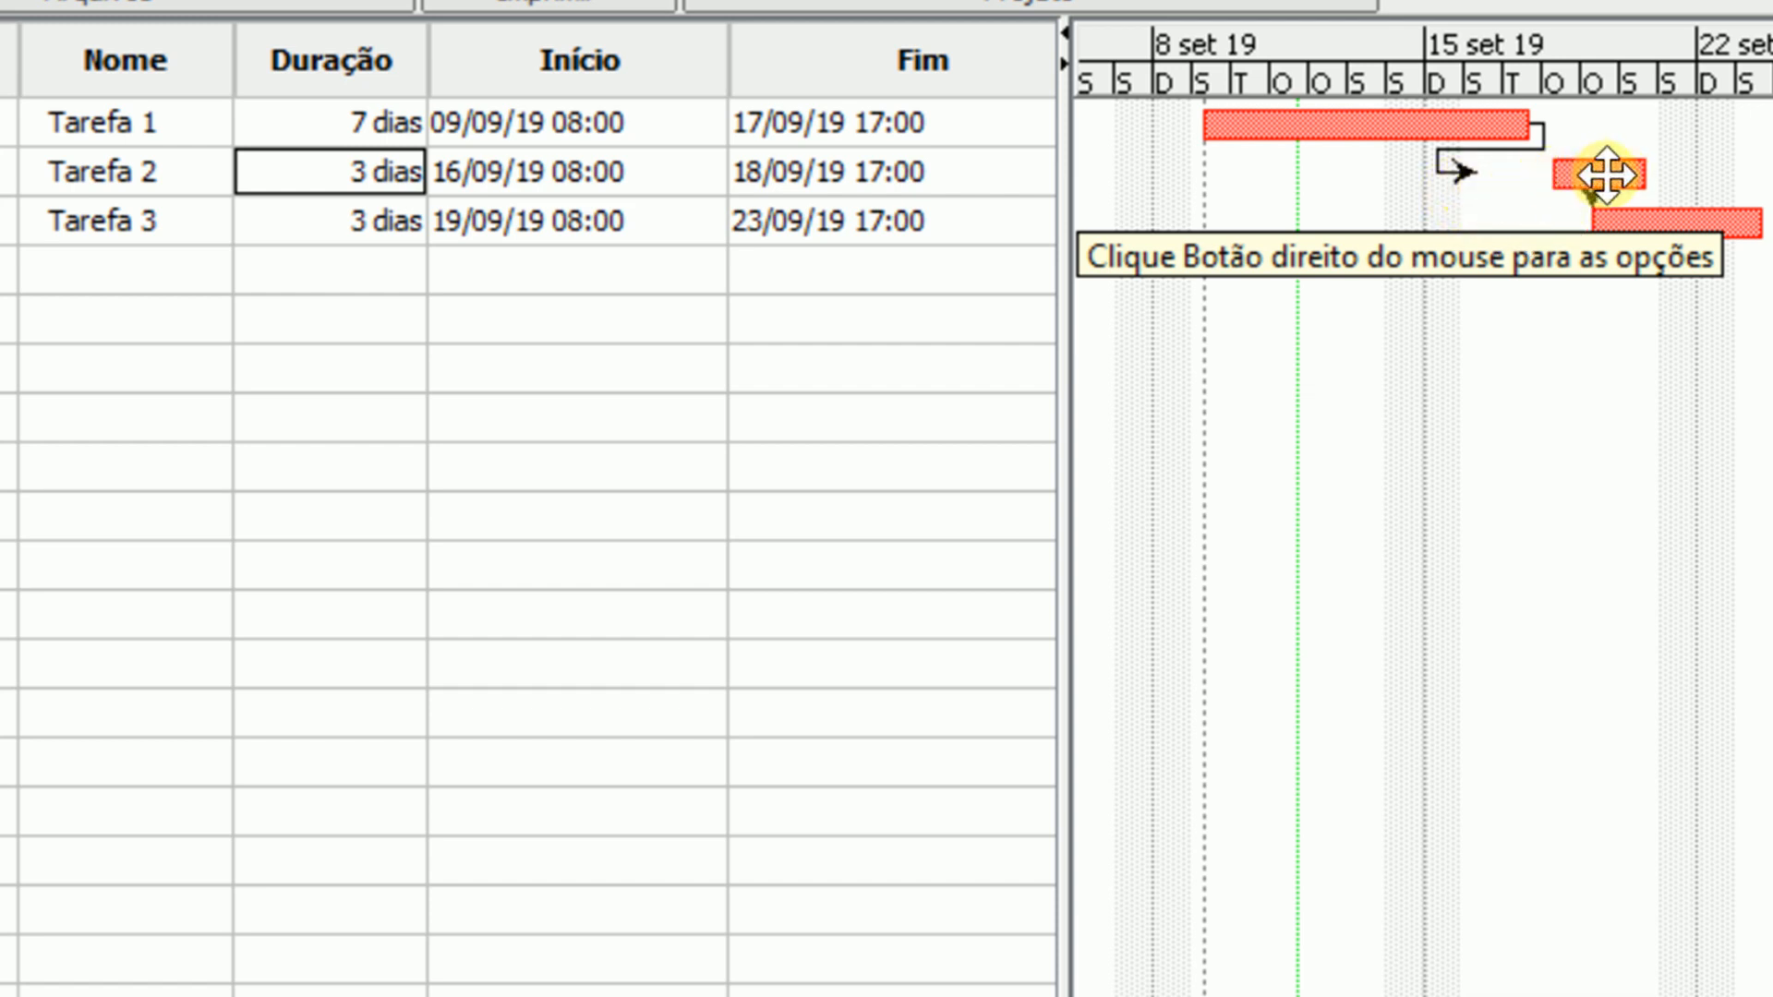
drag(1607, 174, 1607, 175)
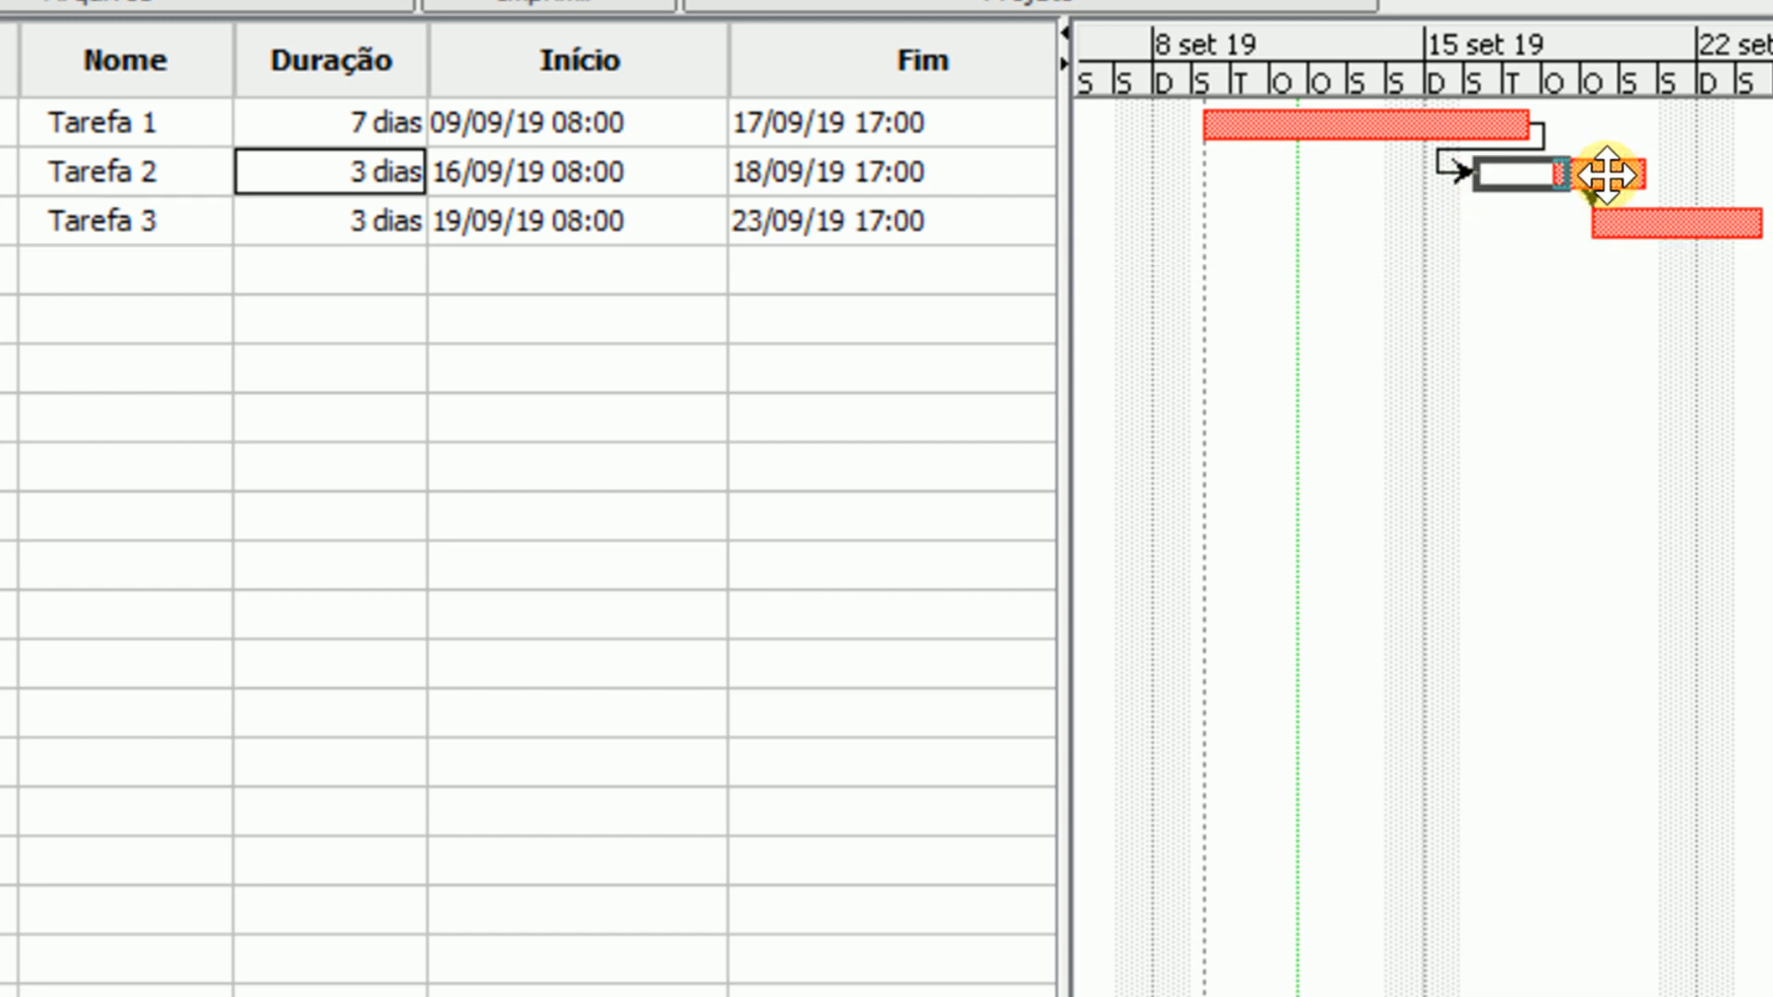
drag(1607, 174, 1605, 175)
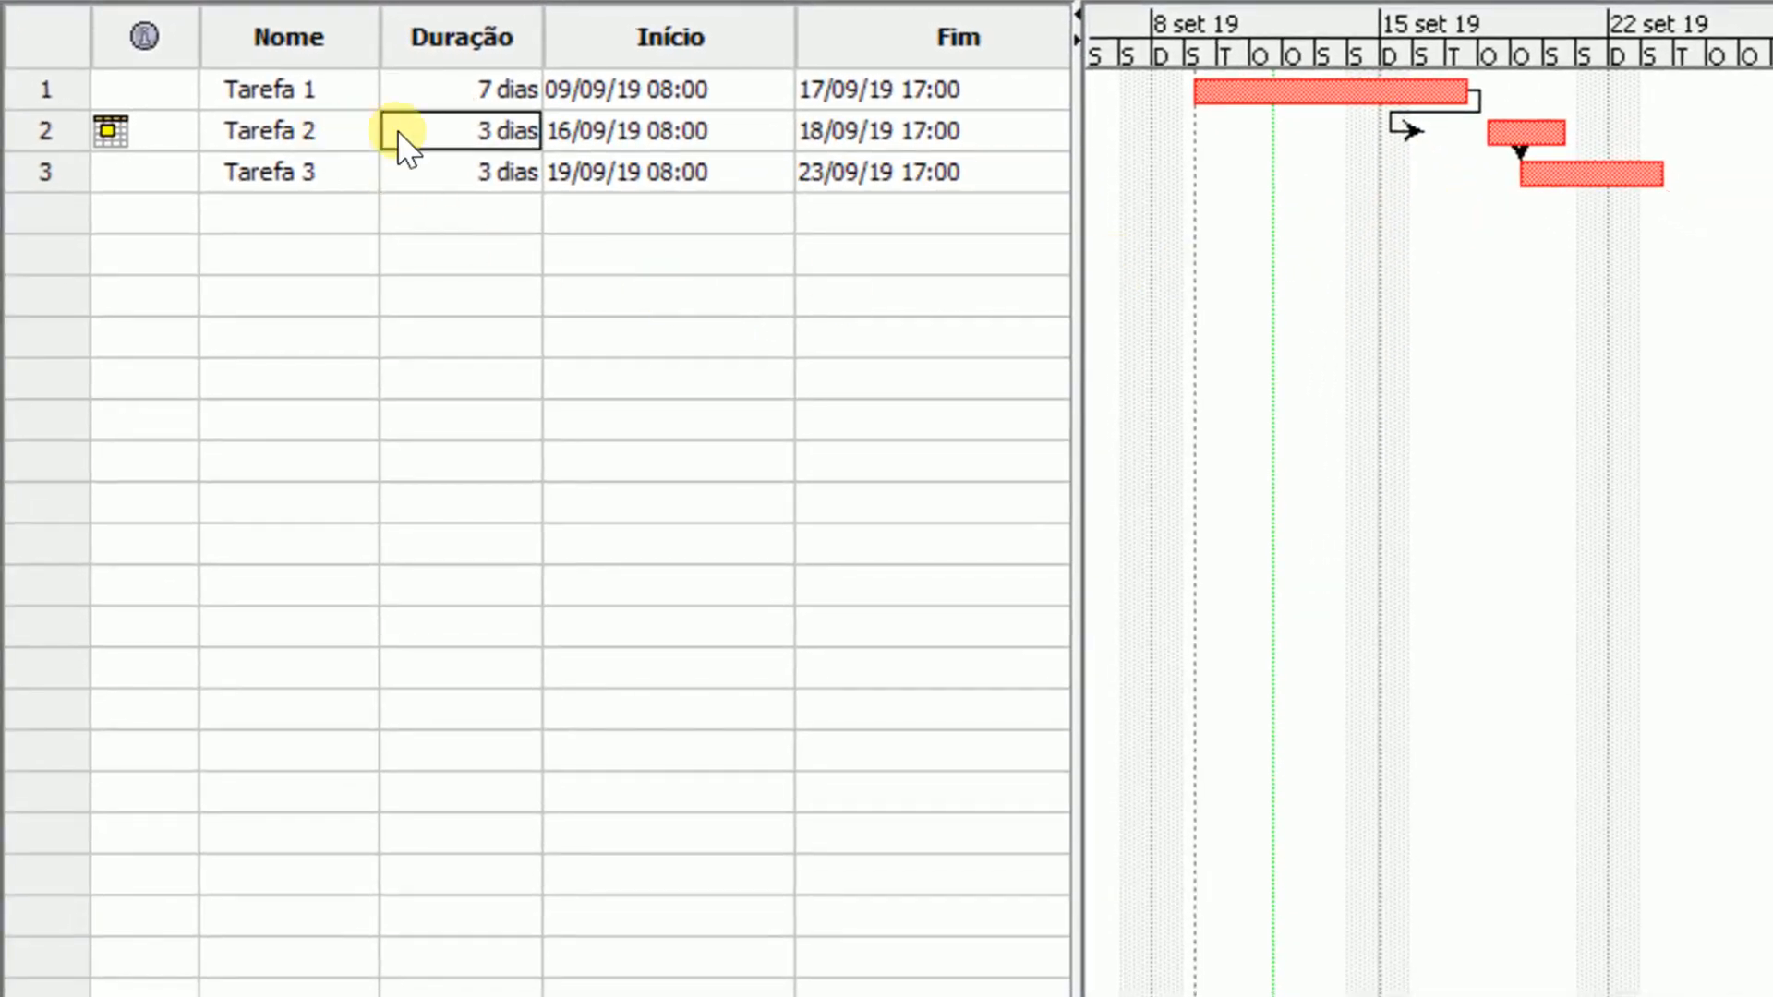
- Set the duration of Tarefa 1 back to 3 days
click(455, 97)
text(3)
key(Return)
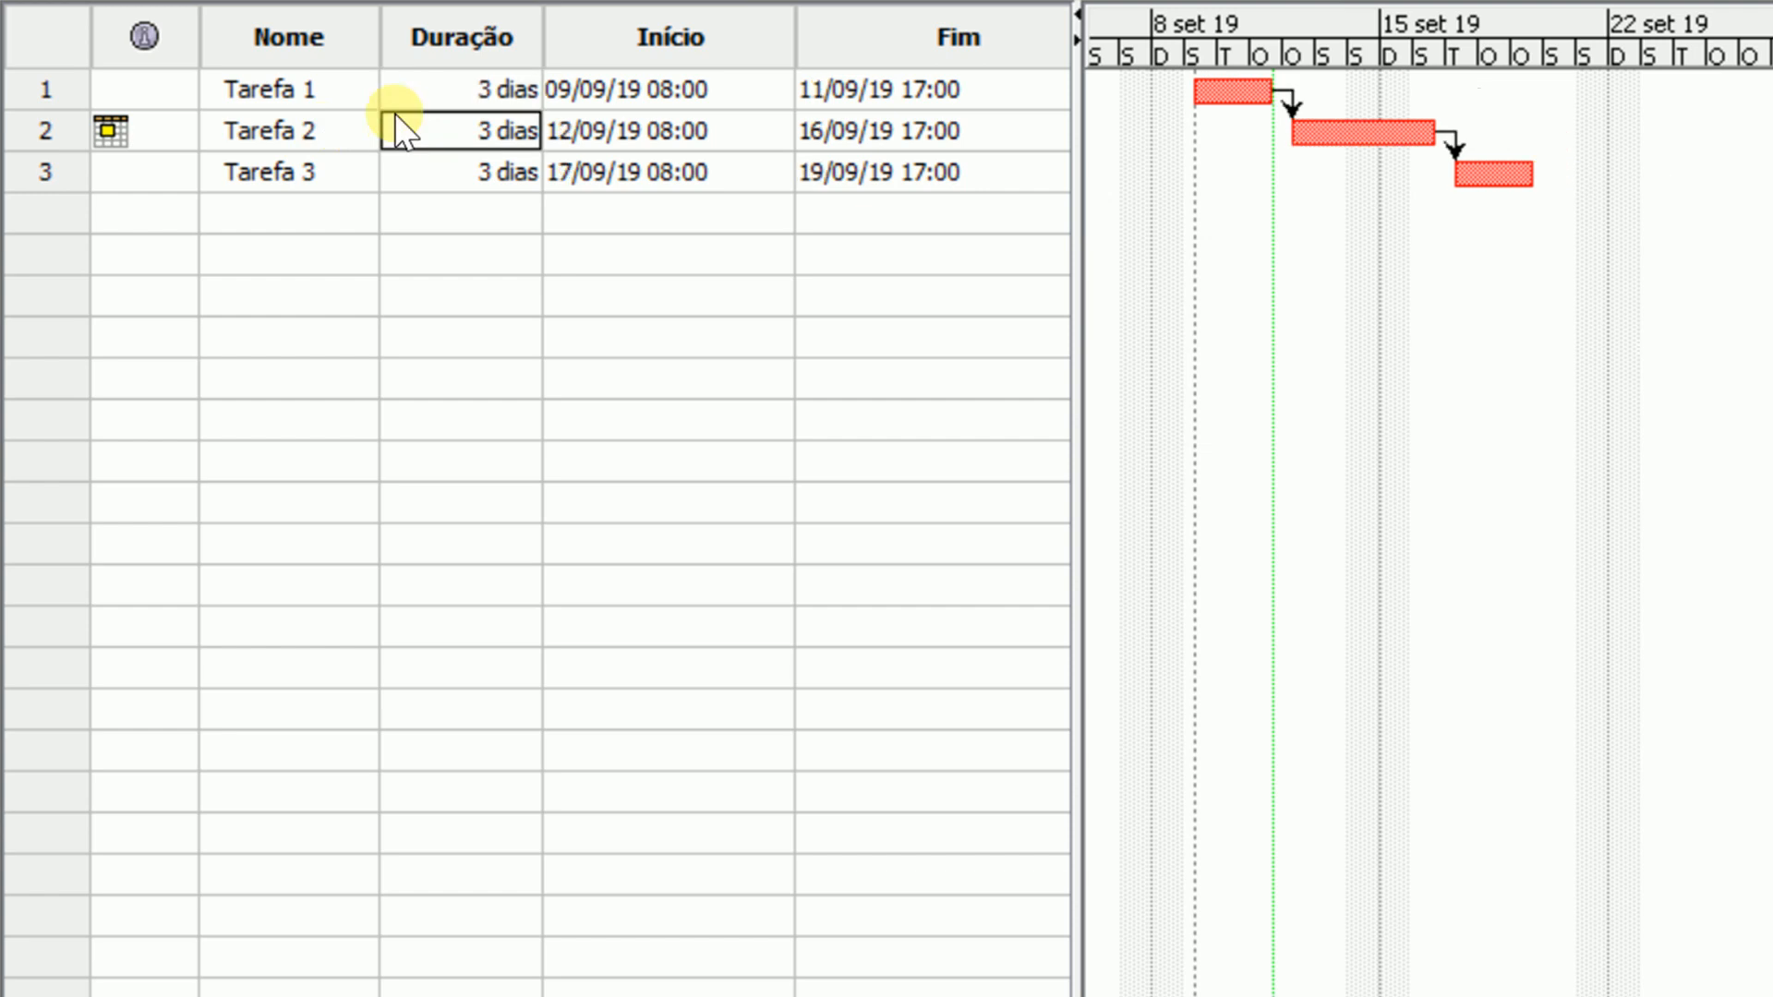
- Set Tarefa 2's constraint type to Não terminar antes de with the constraint date 20/09/19
double_click(224, 138)
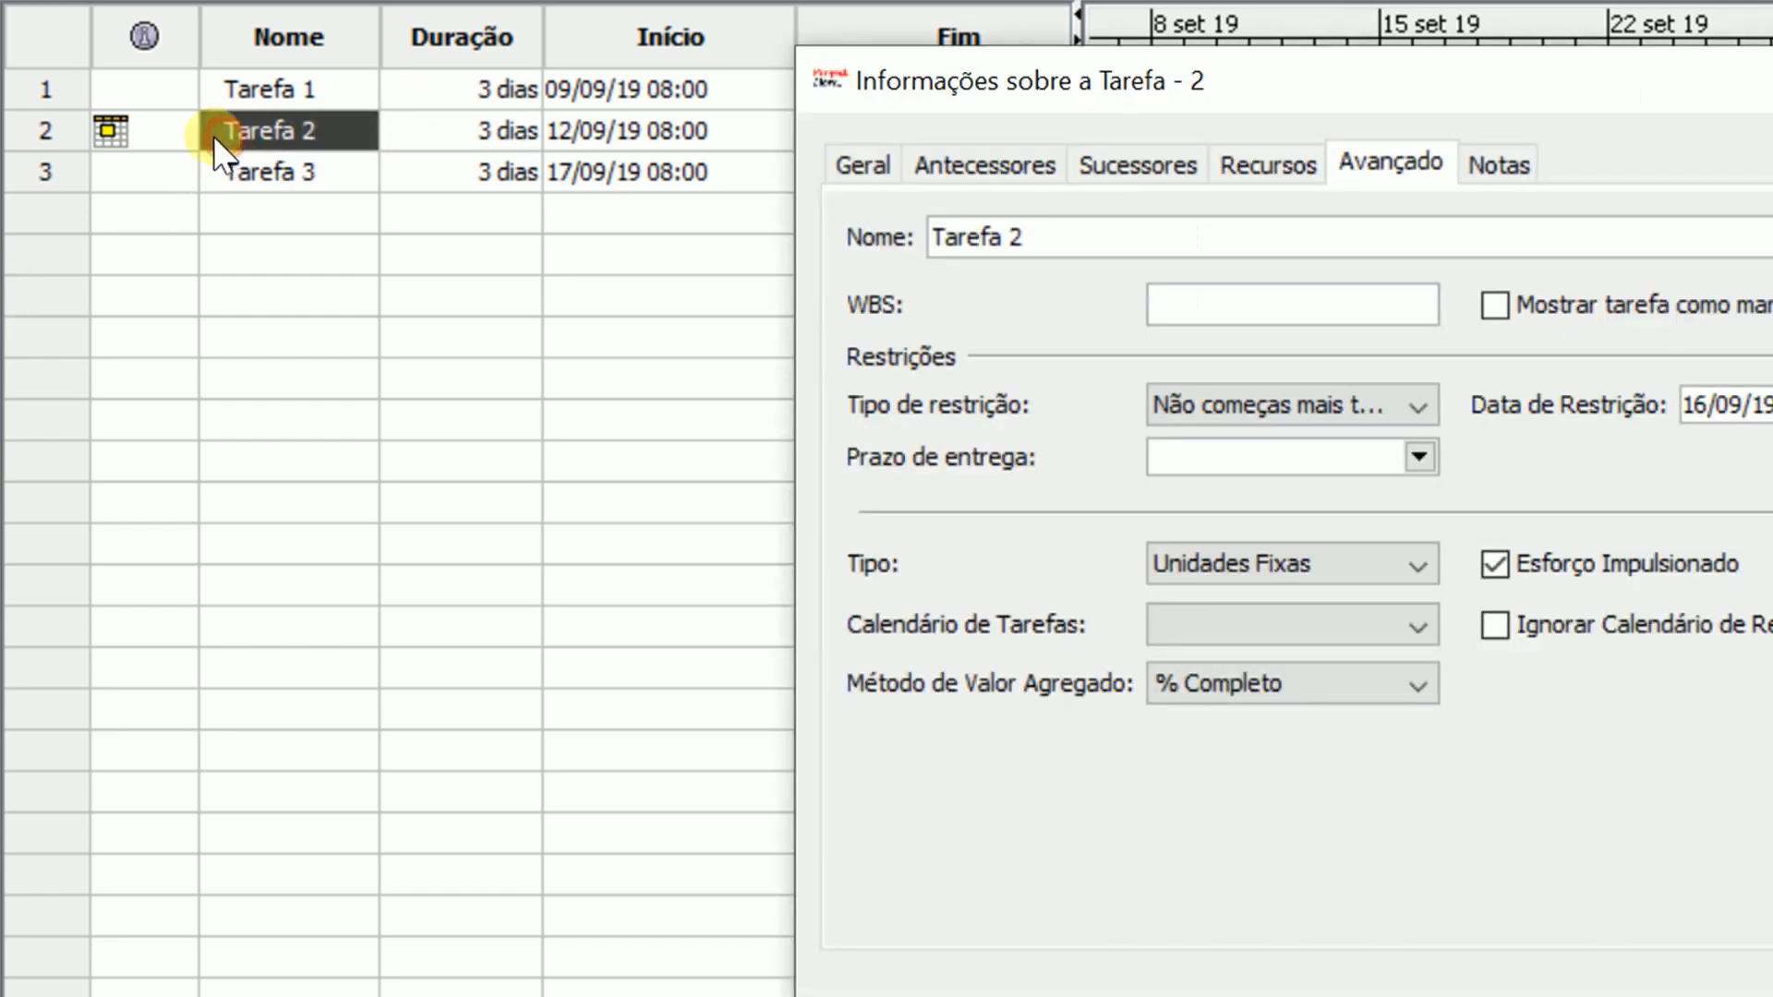
click(1372, 416)
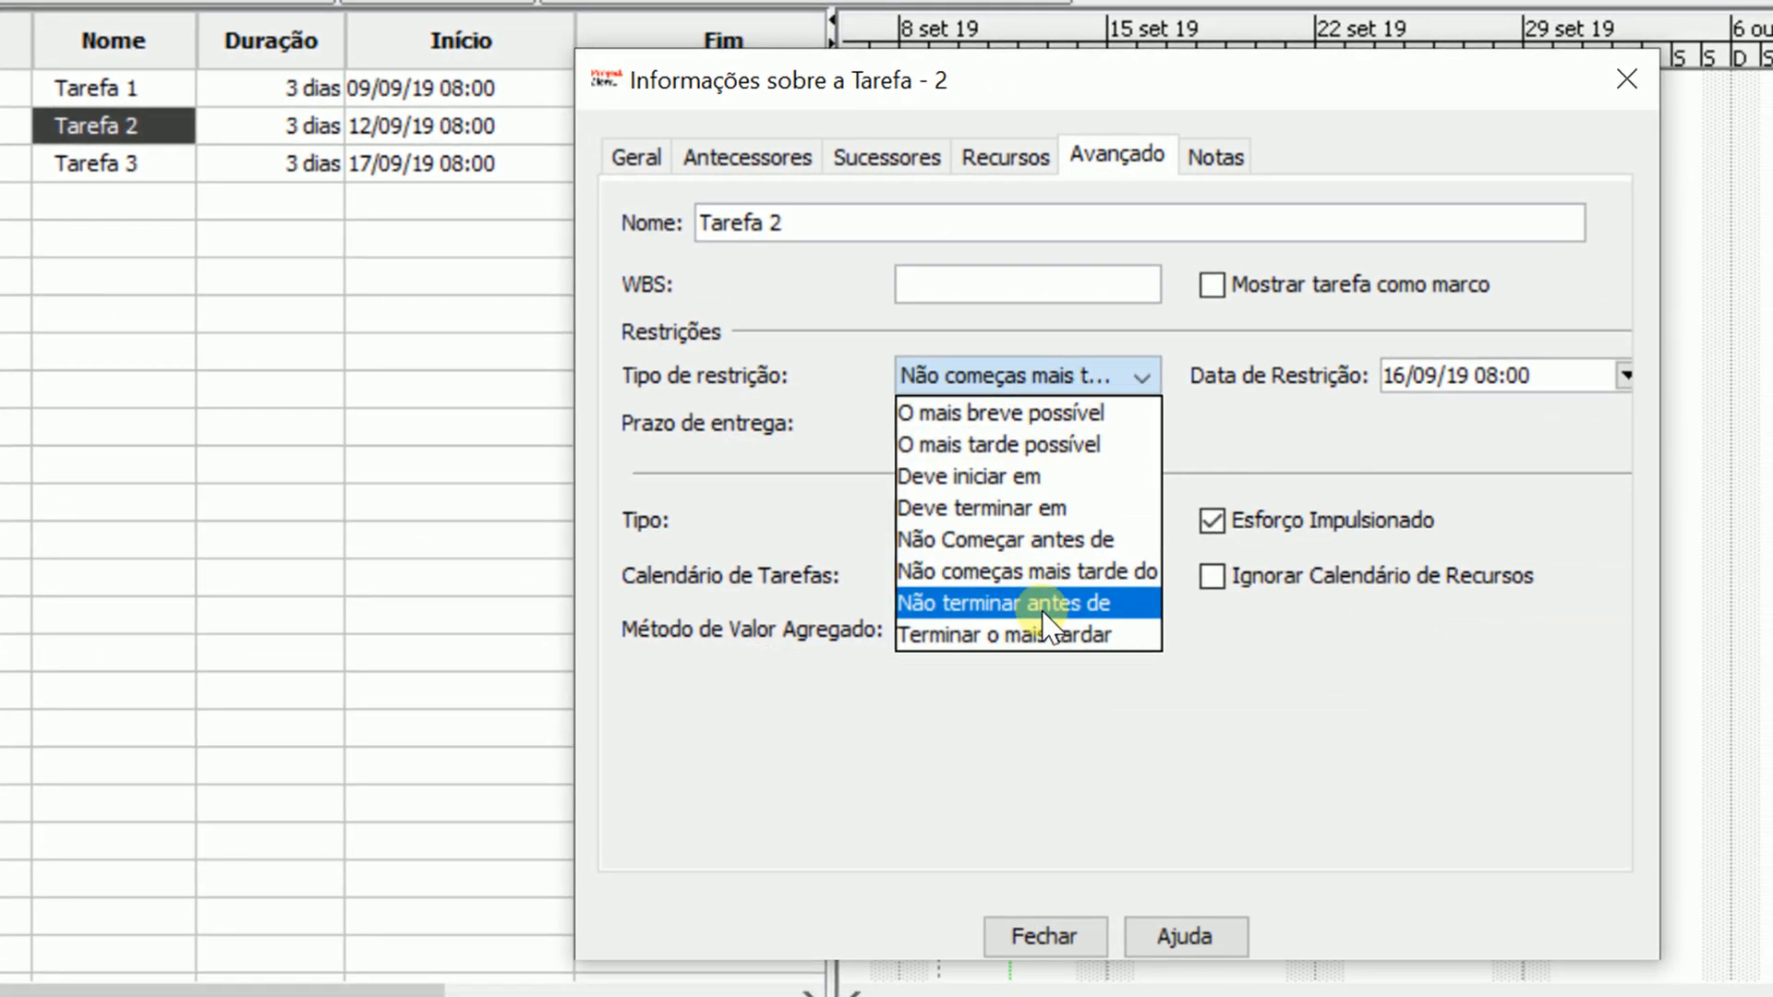
click(1043, 609)
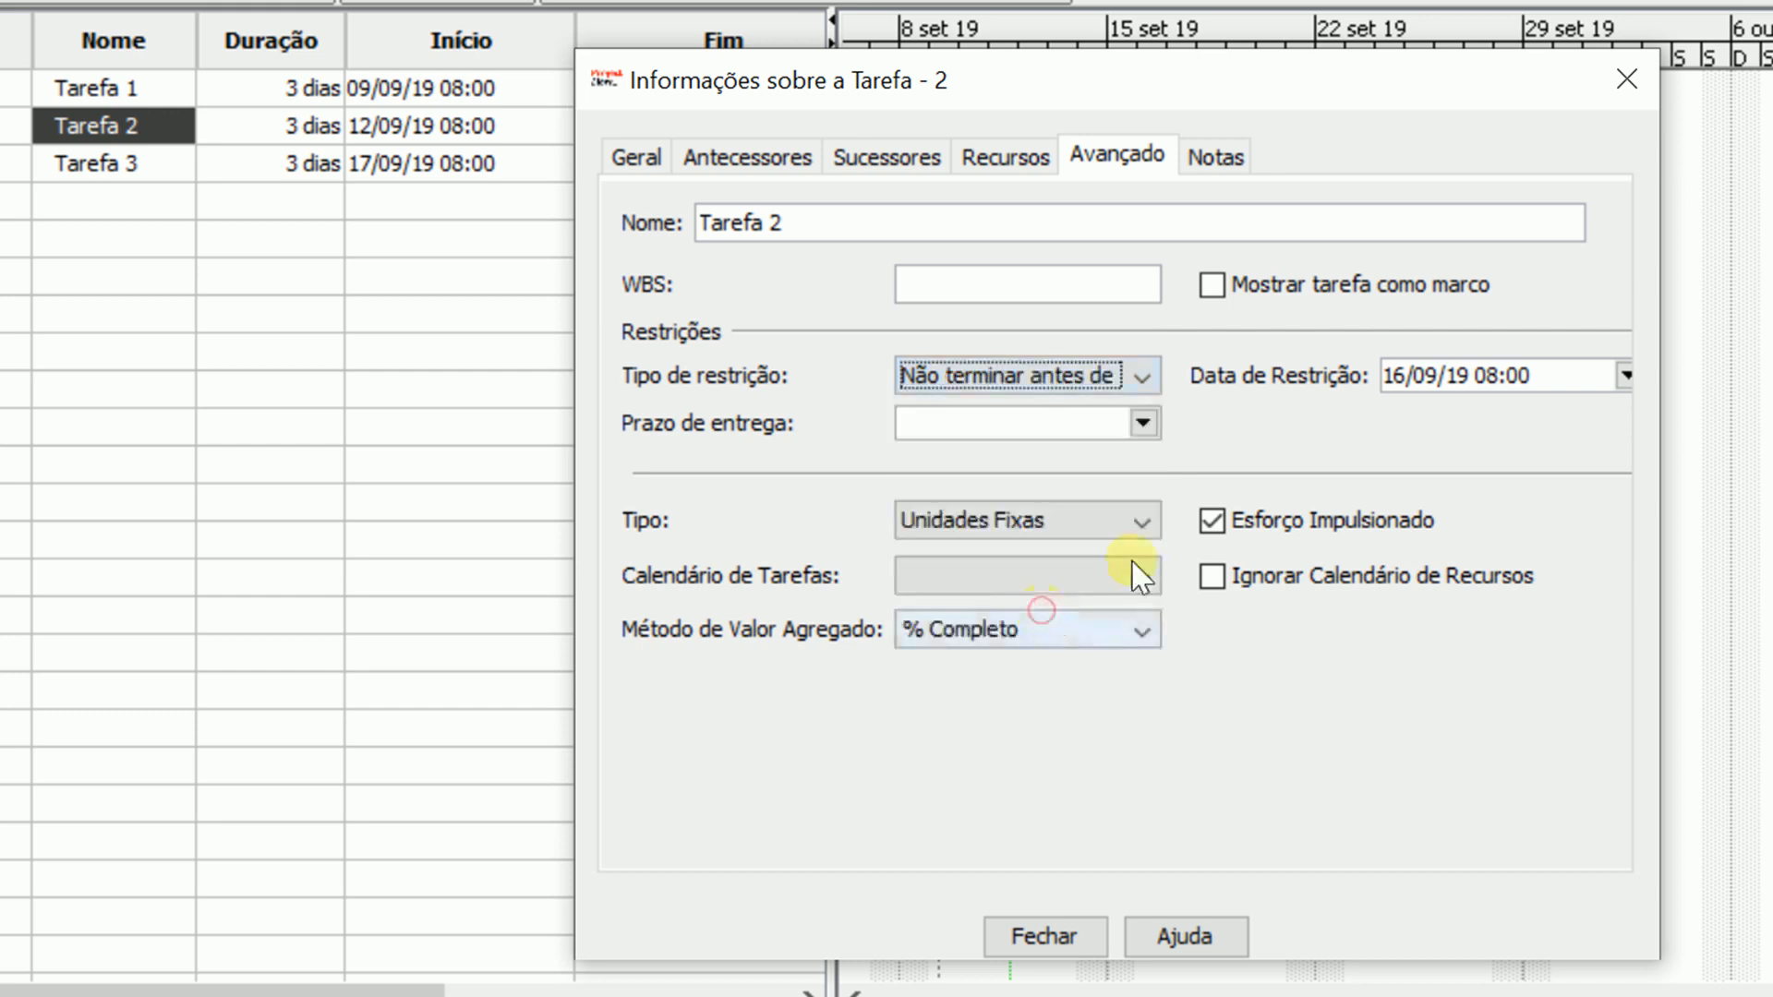
click(1627, 378)
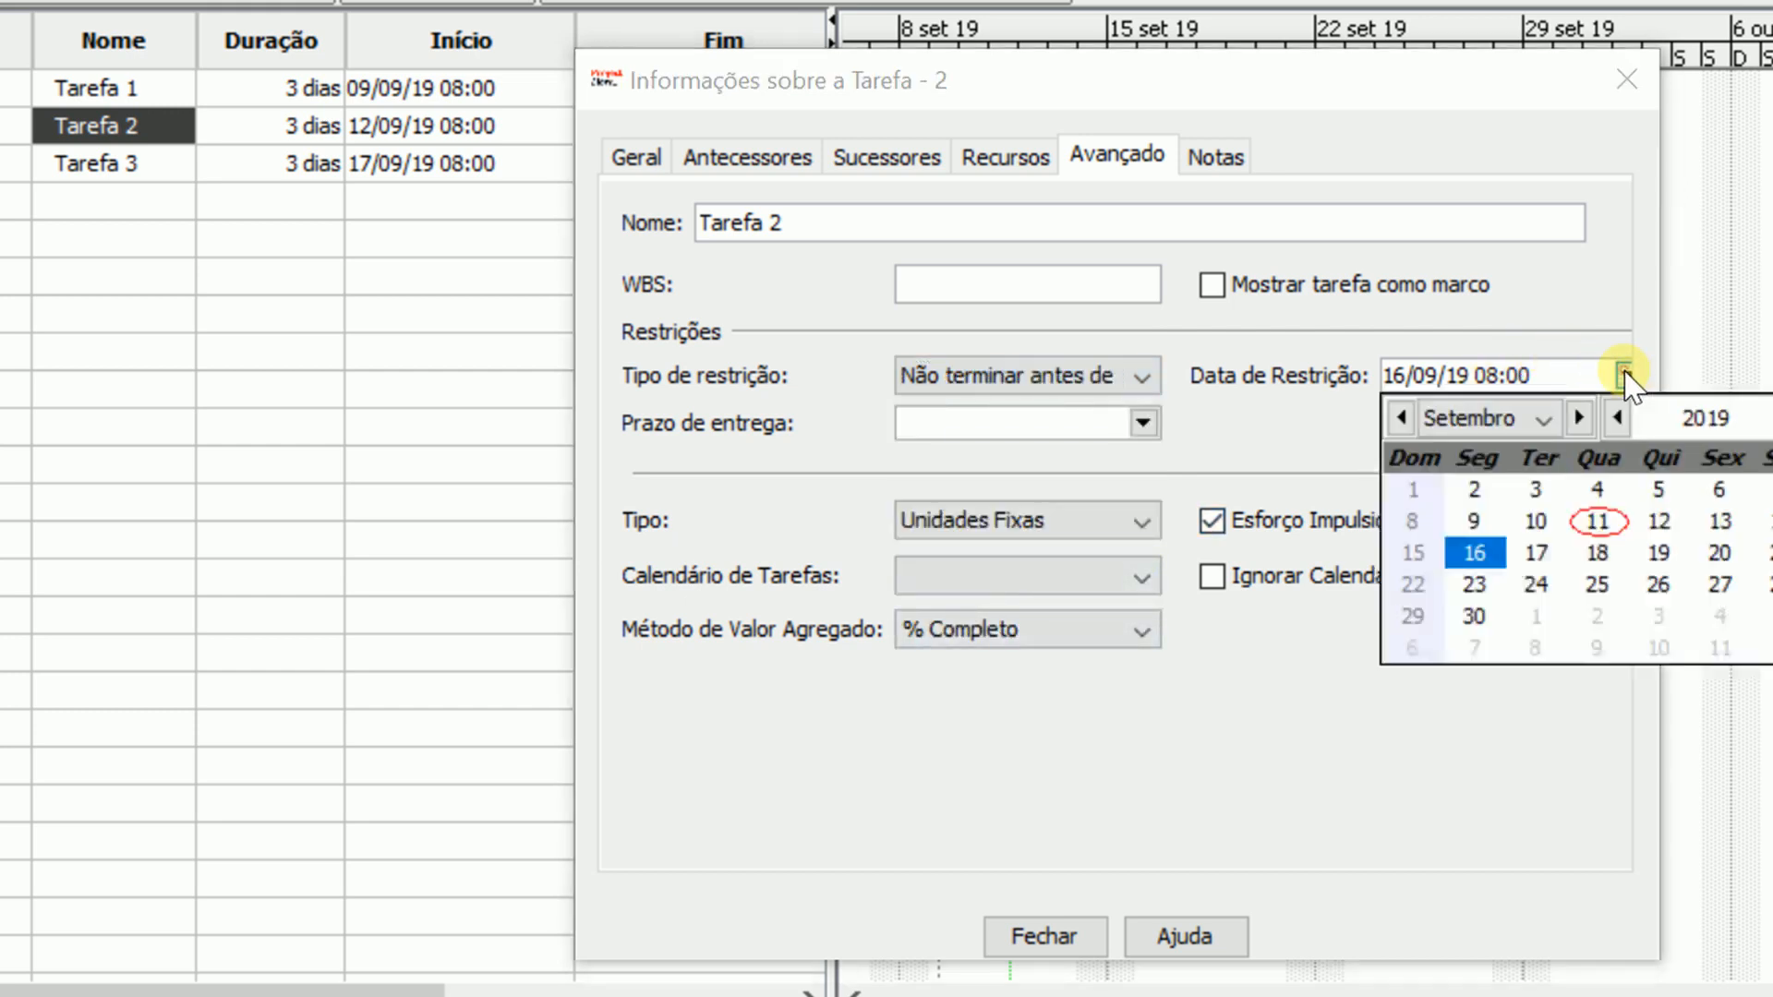
click(1721, 555)
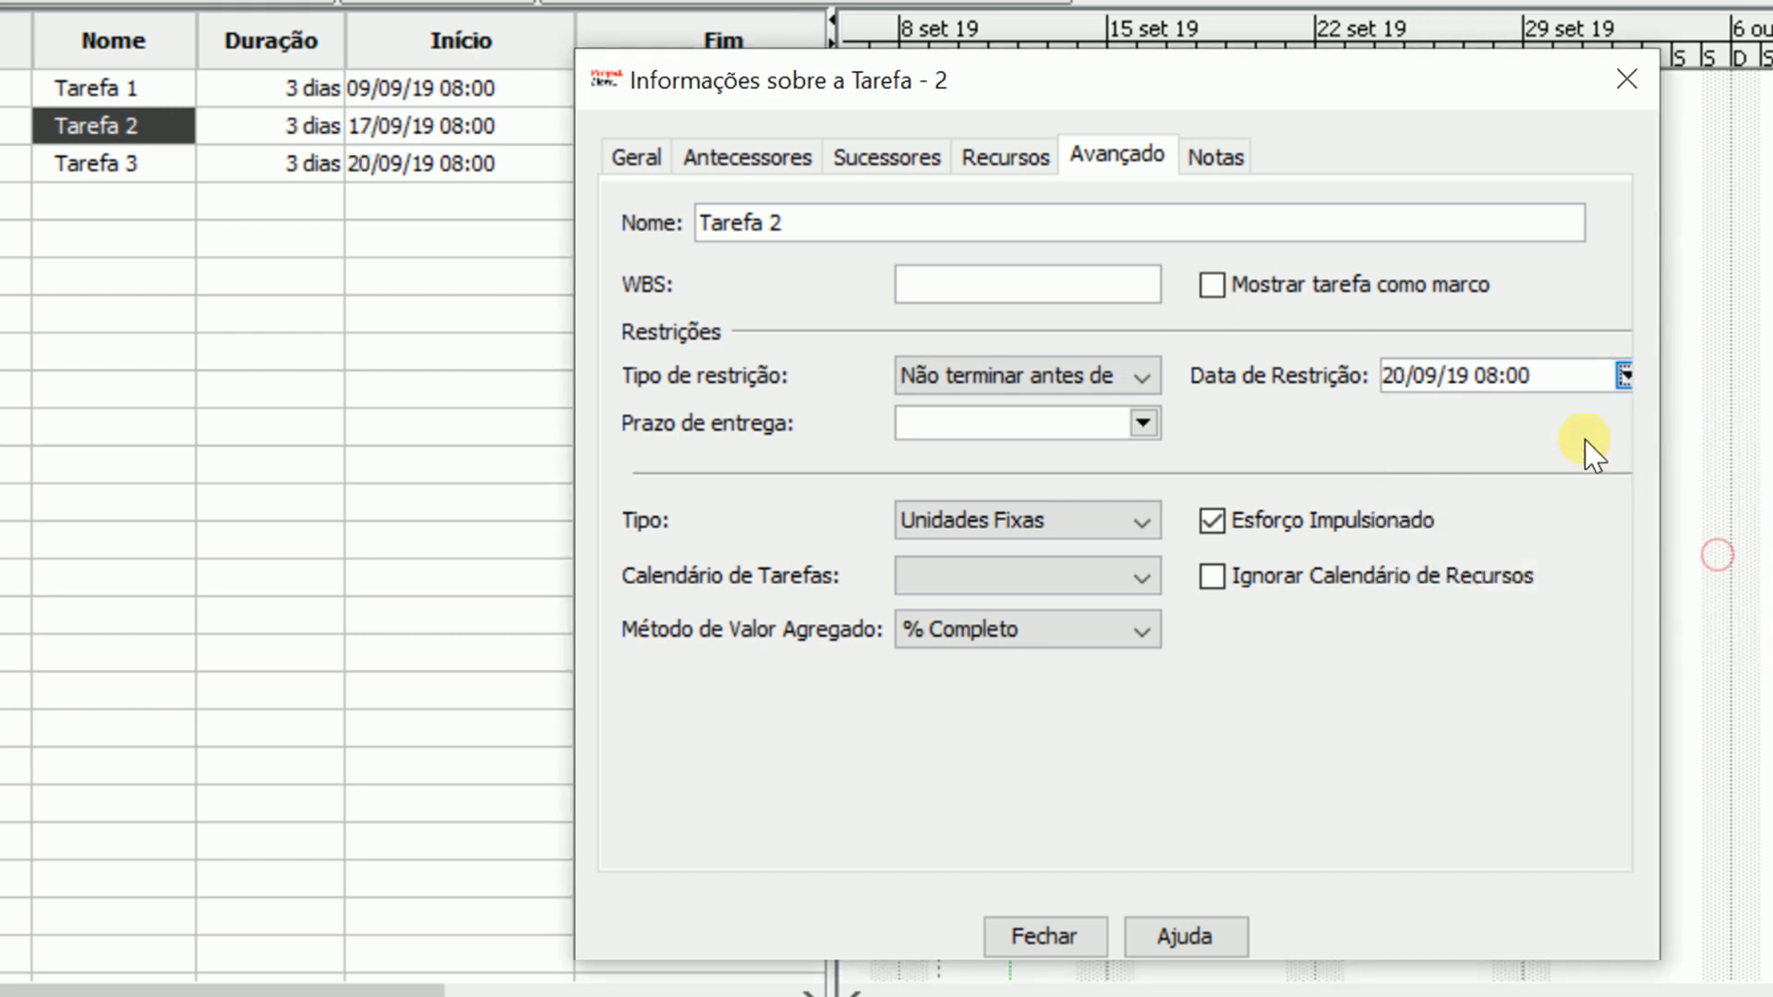
click(1051, 935)
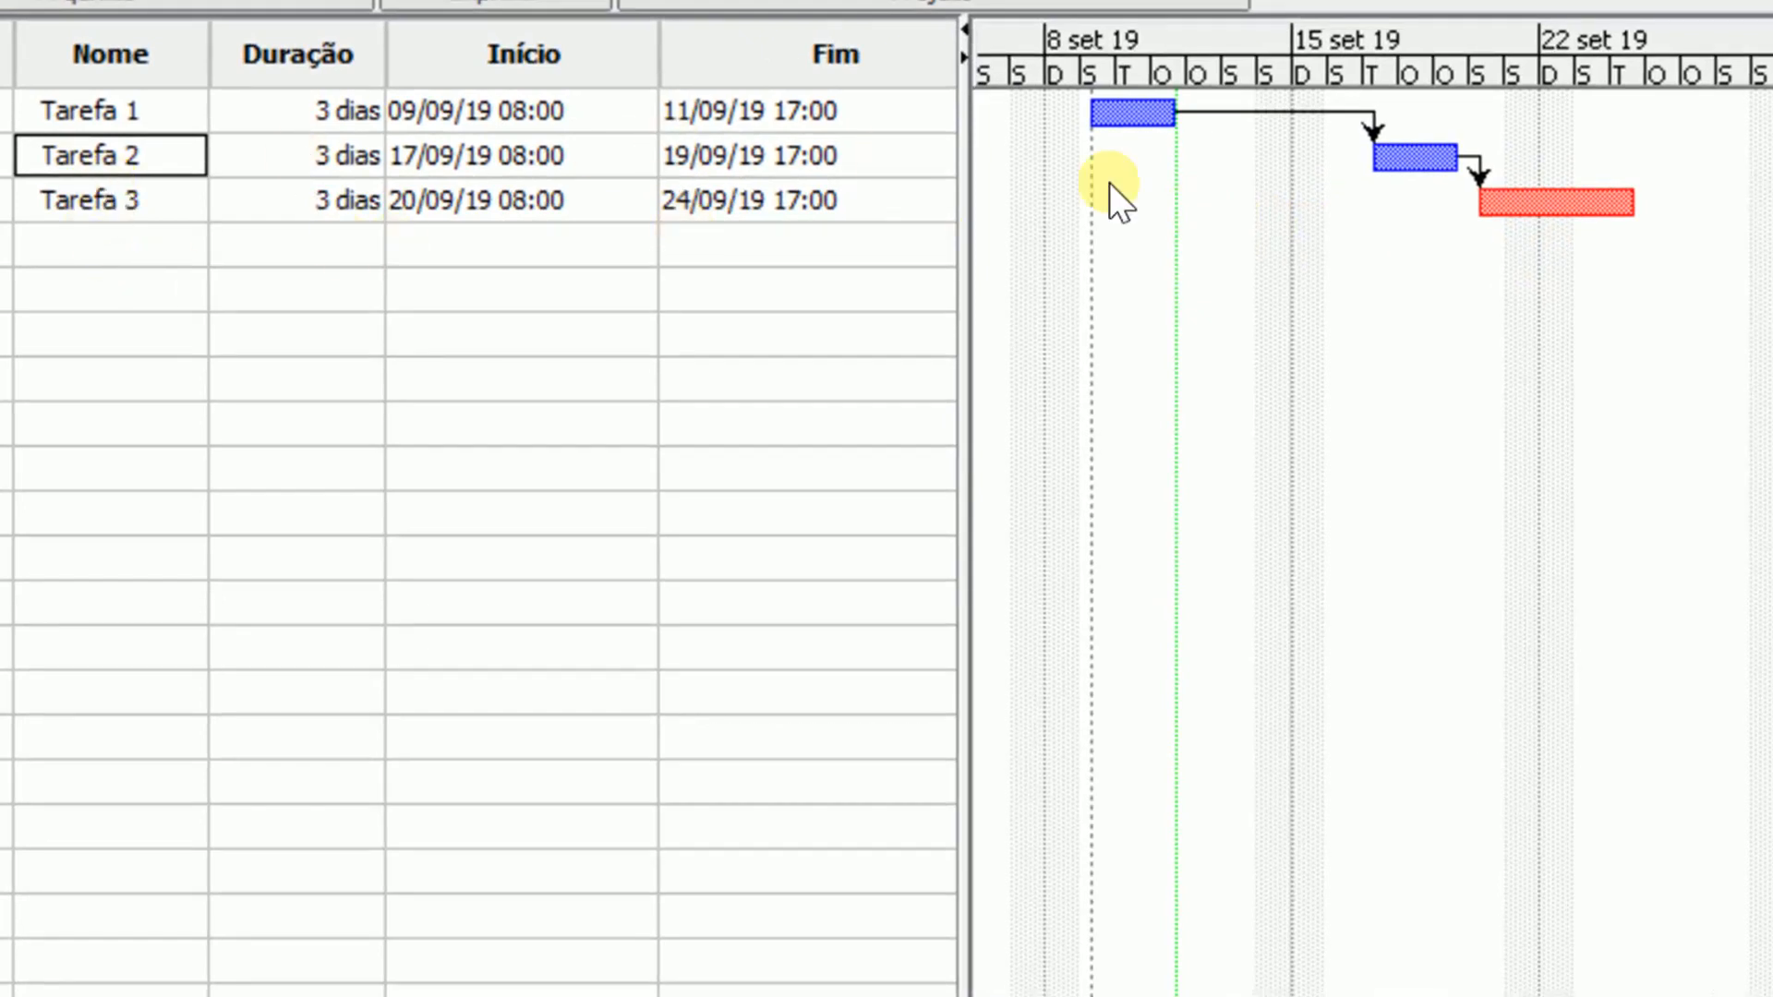
- Raise Tarefa 1's duration to 5, 6 and 10 days in turn to test Tarefa 2's earliest-finish constraint
mouse_move(0, 155)
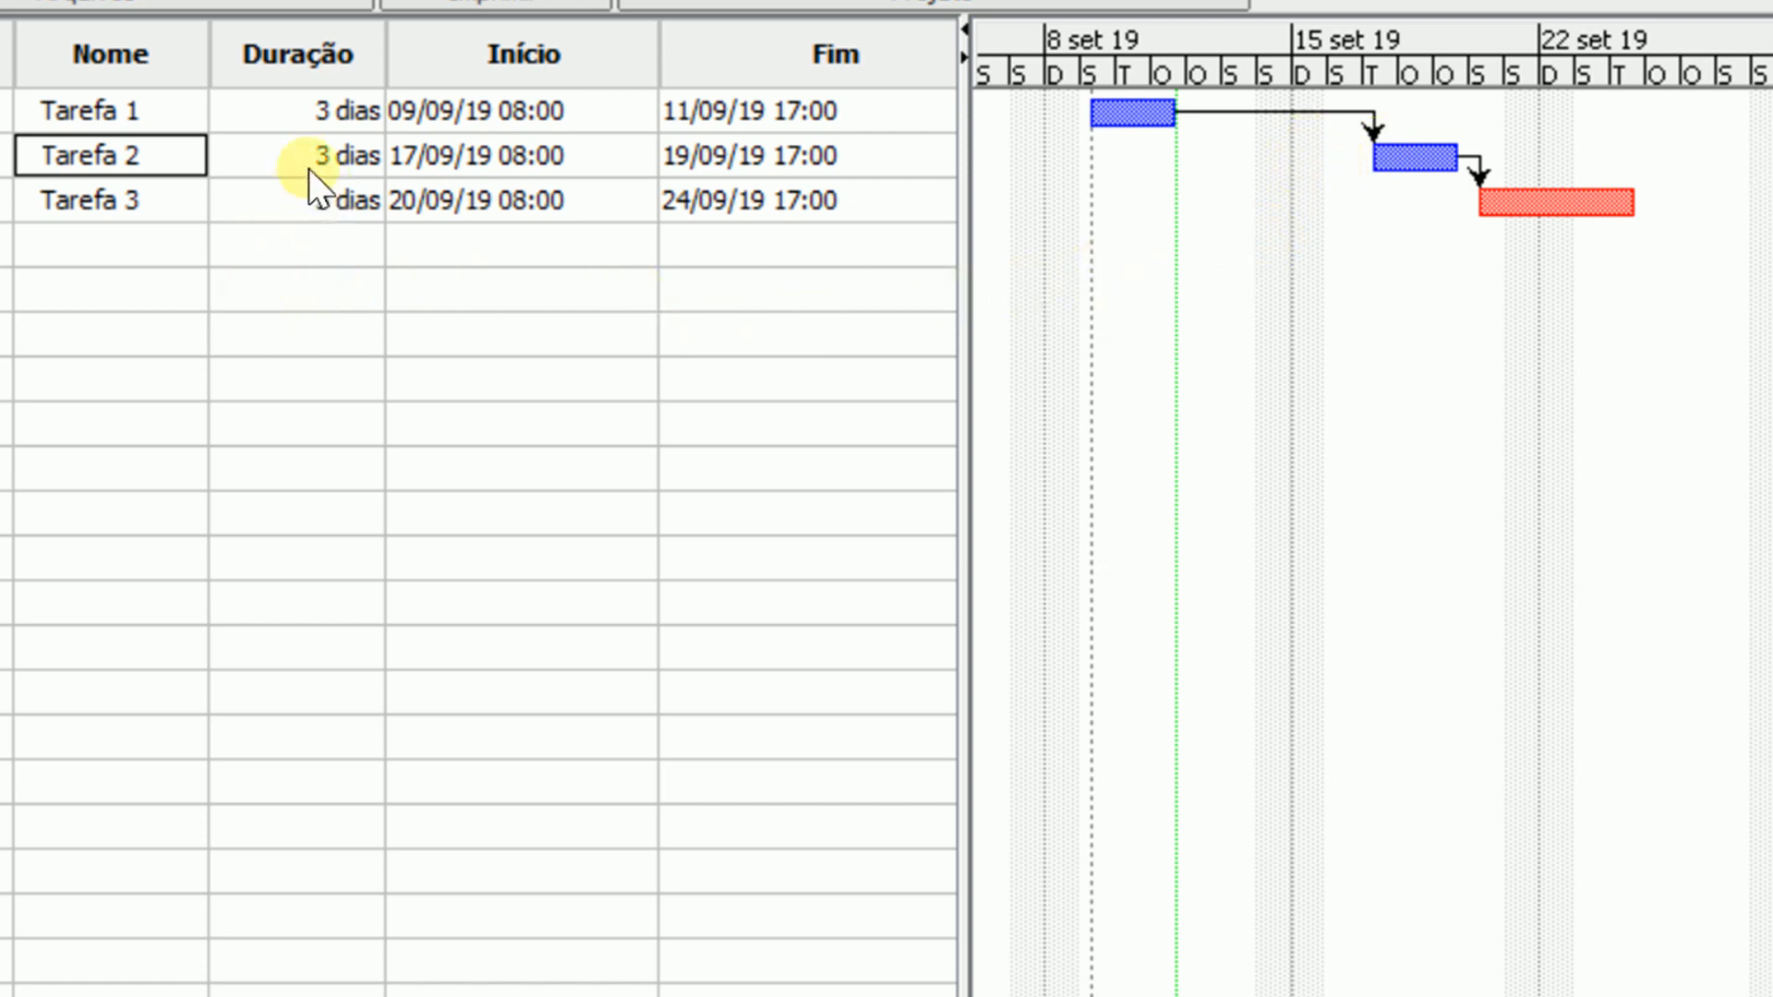
double_click(324, 114)
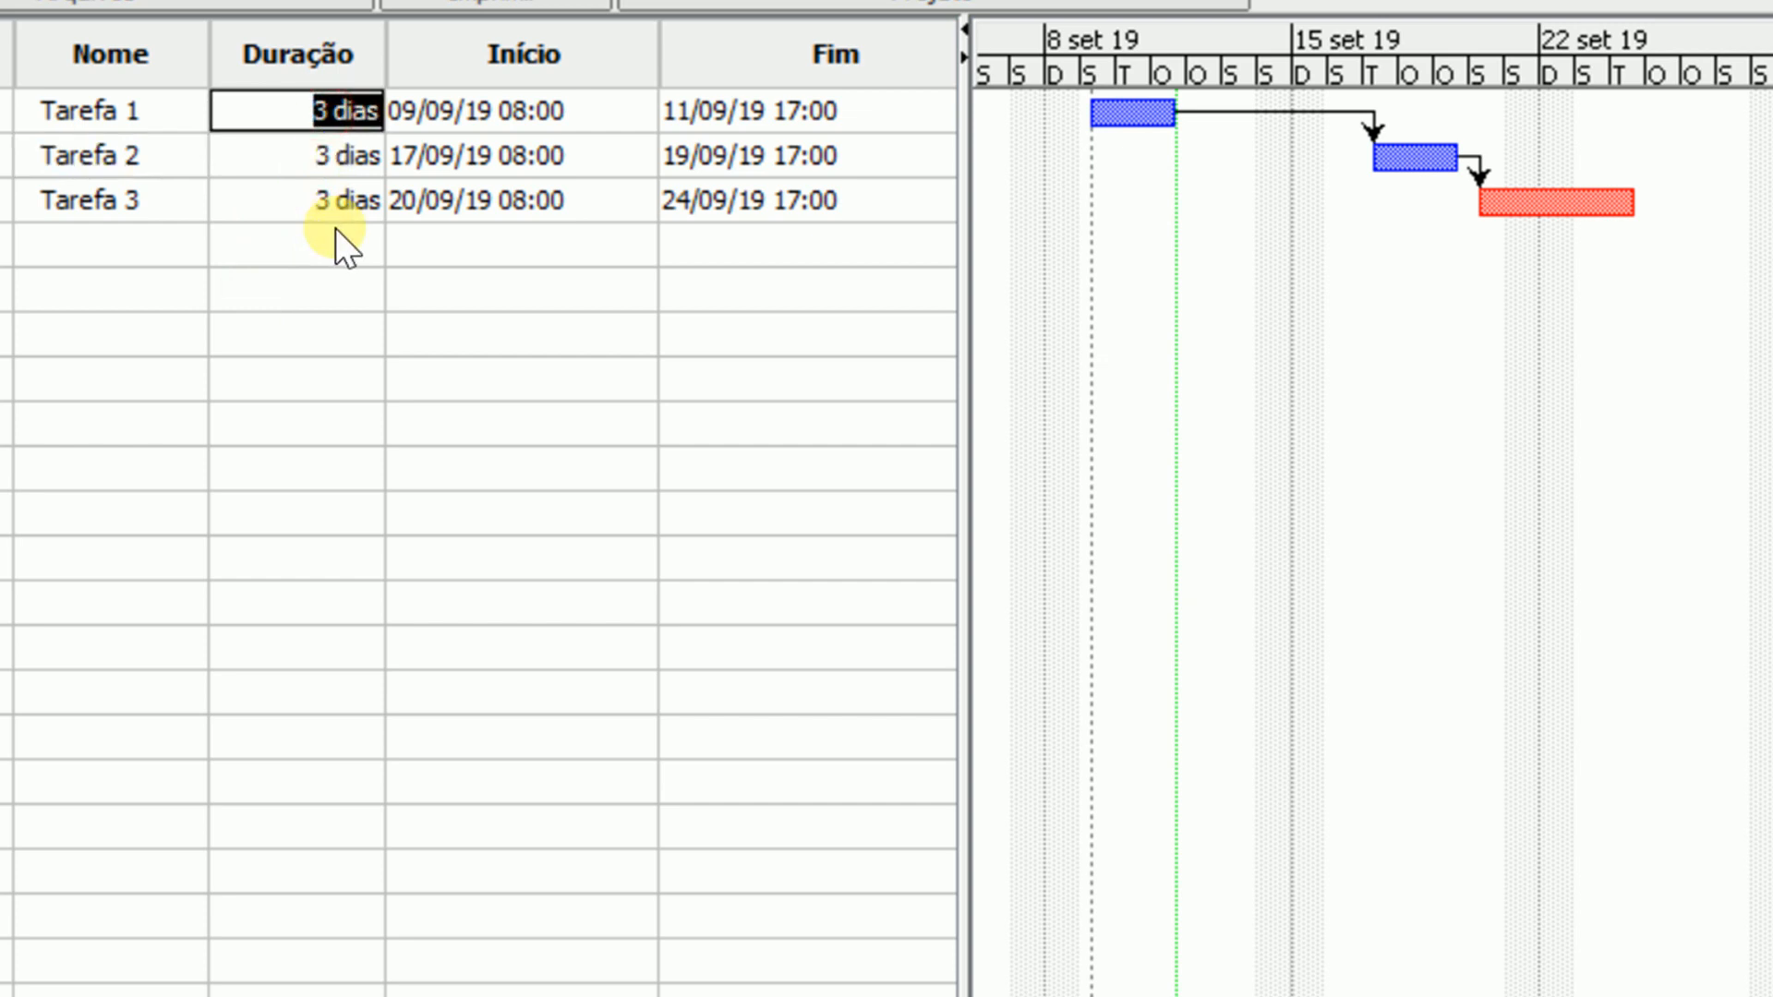
text(5)
key(Return)
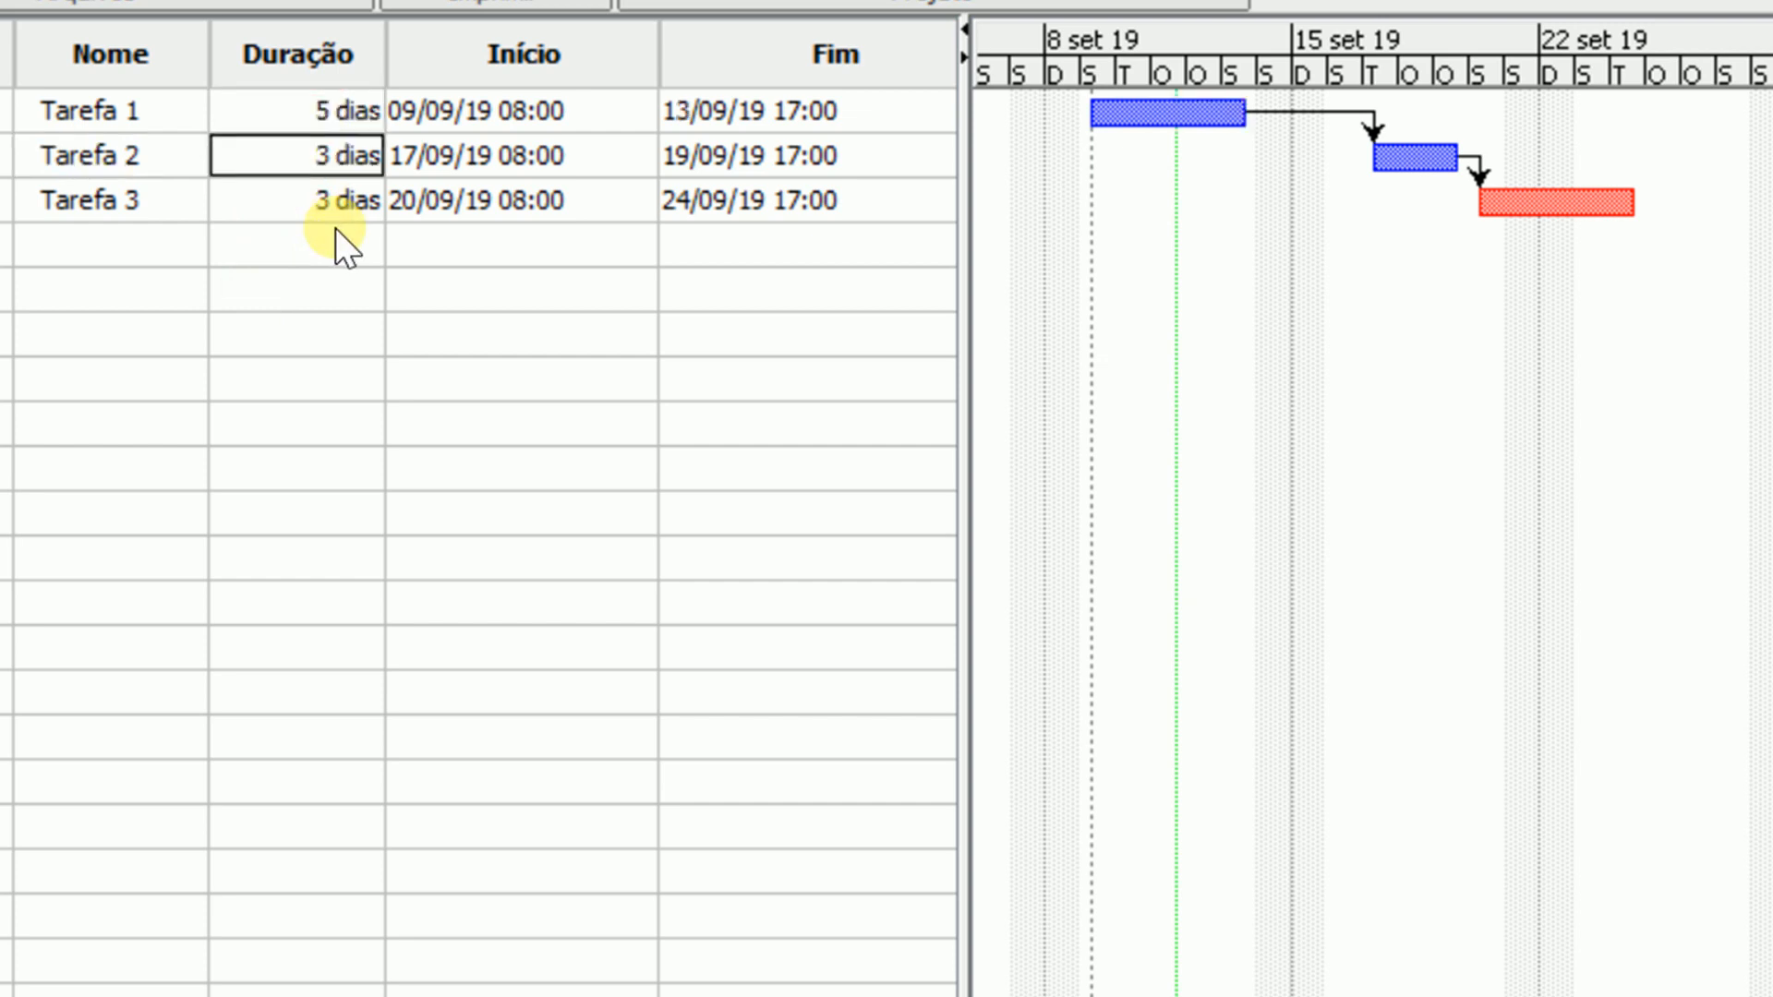
double_click(321, 111)
text(6)
key(Return)
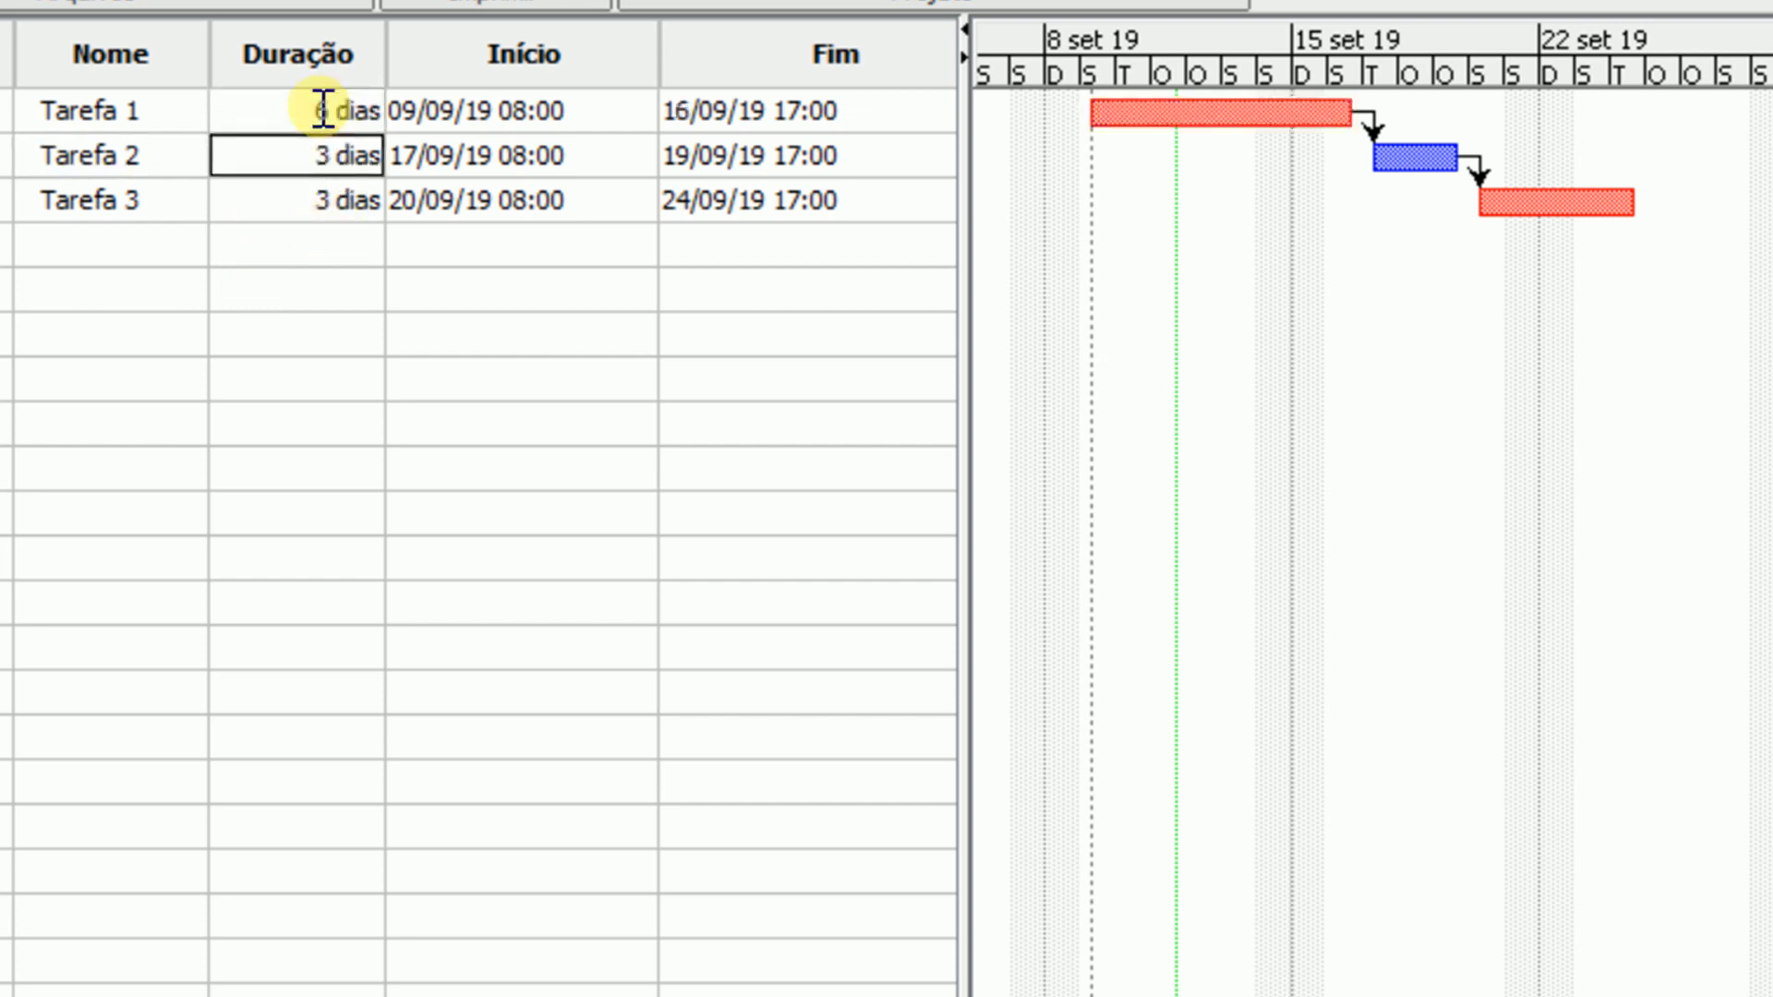
double_click(319, 114)
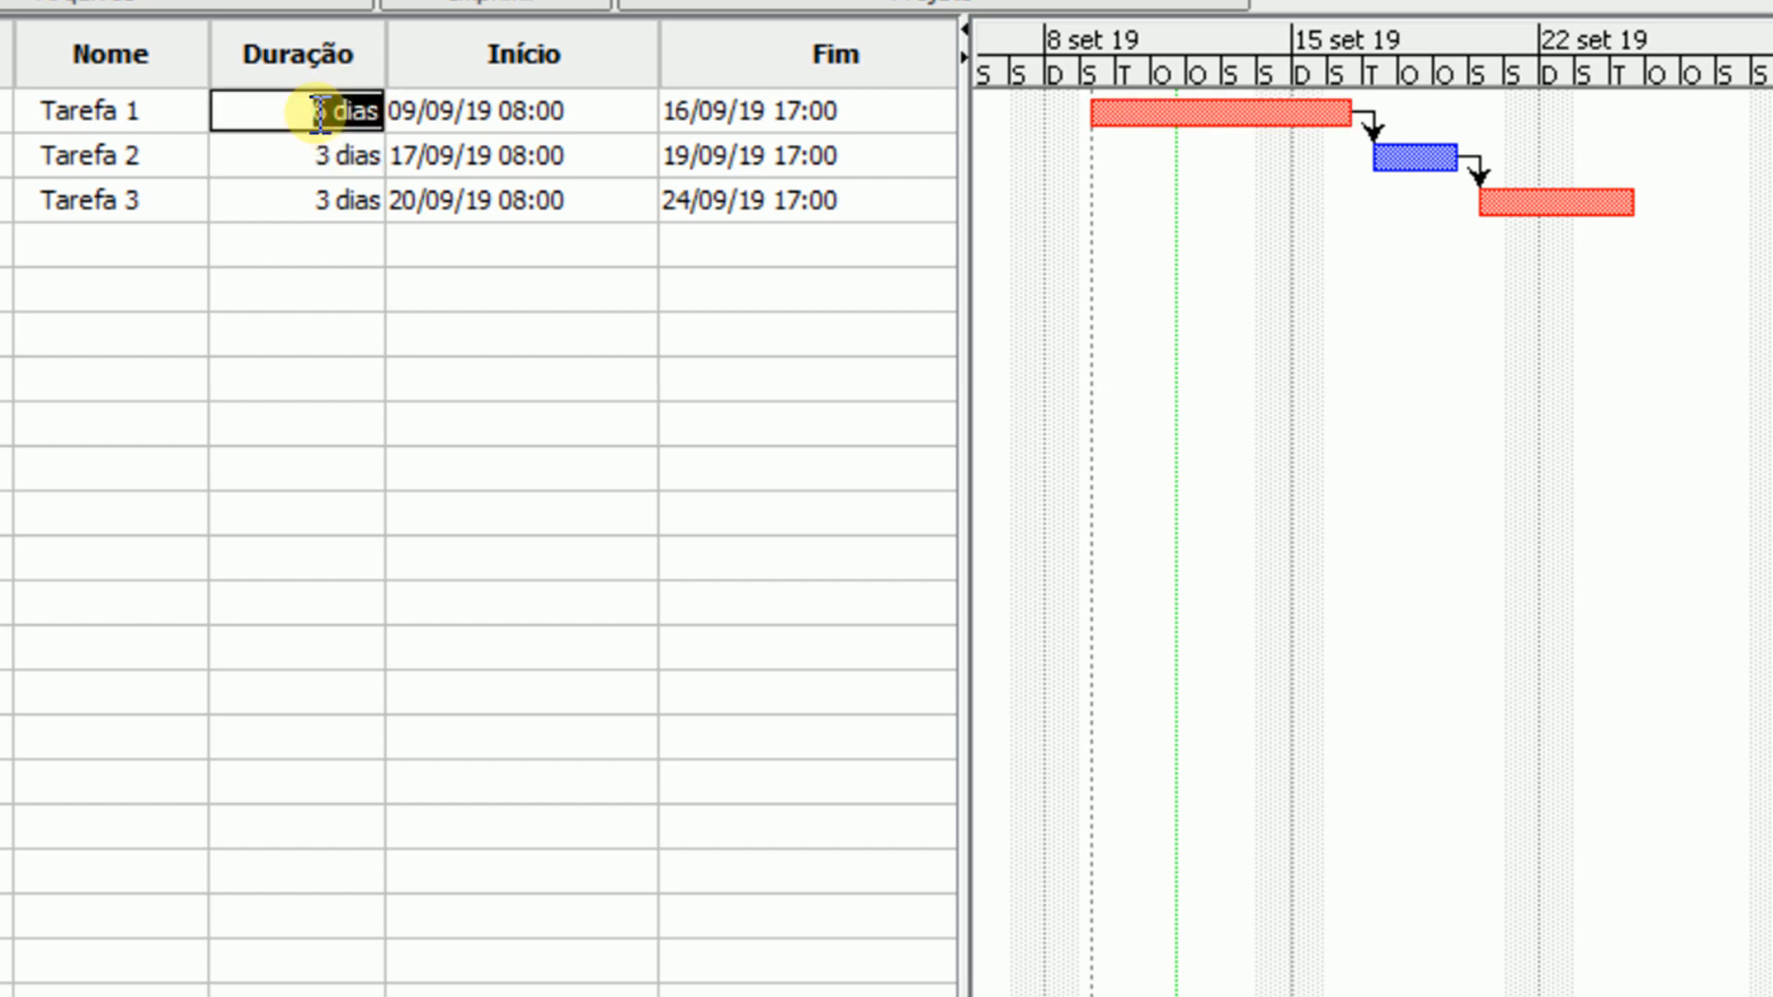
text(10)
key(Return)
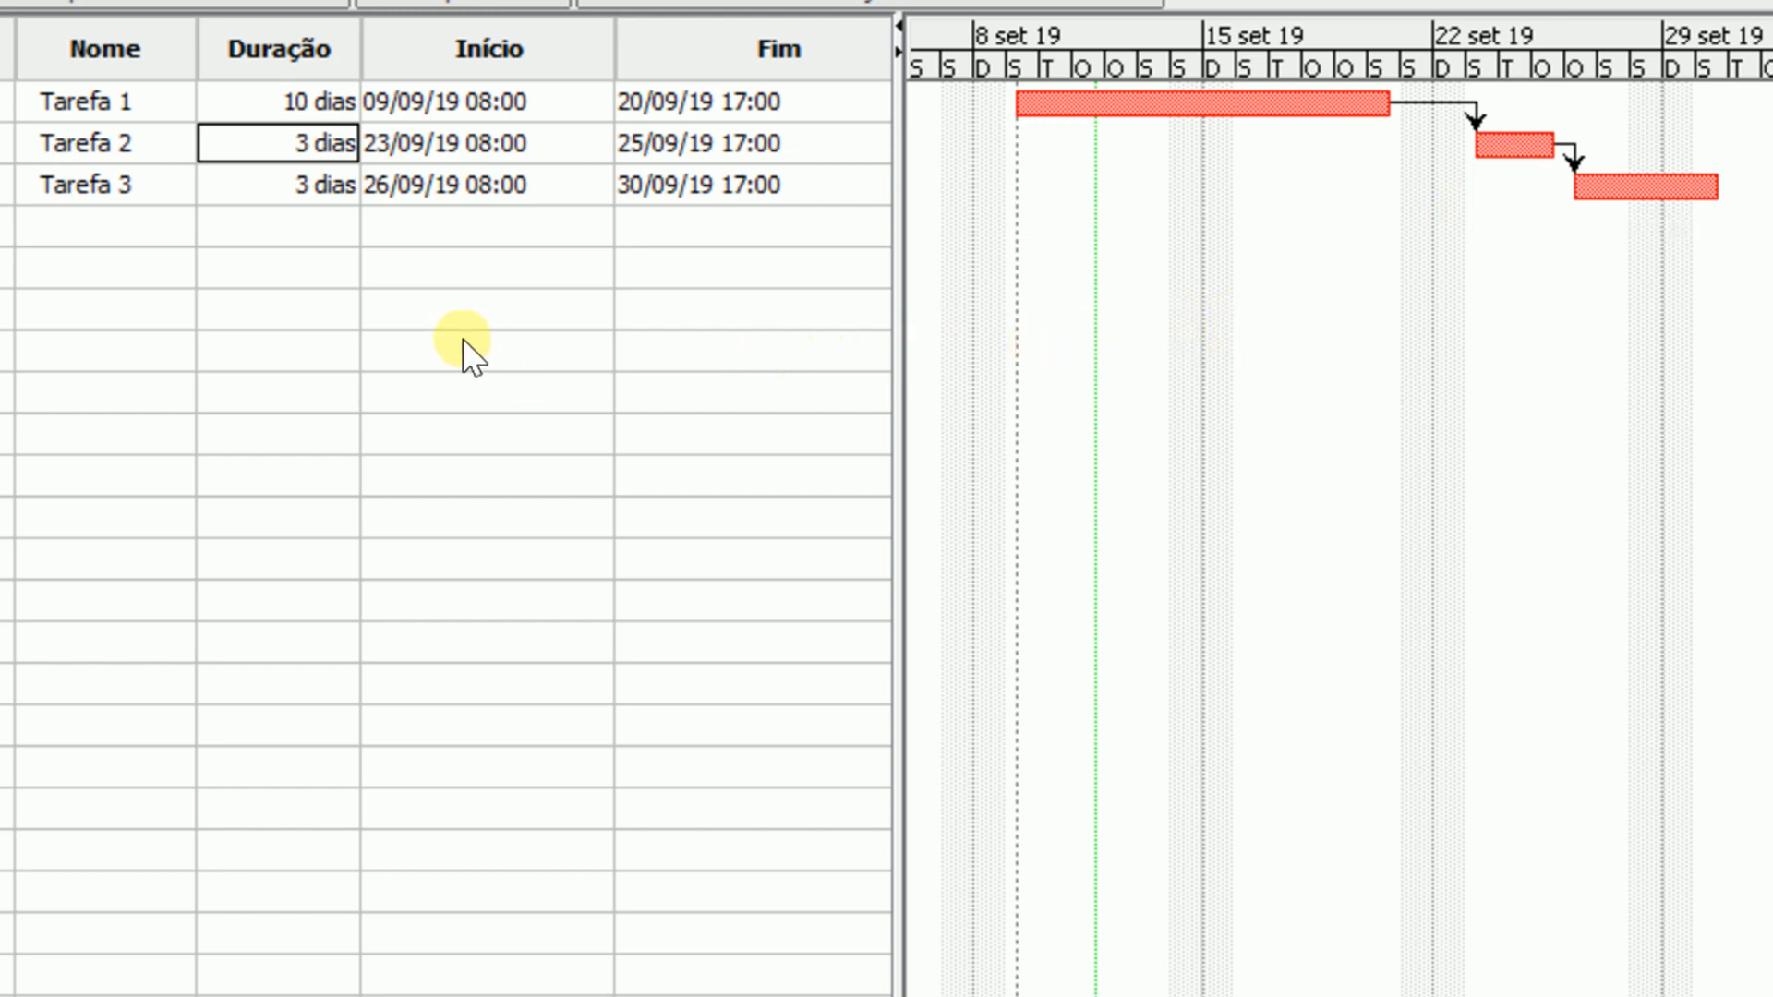
- Restore the duration of Tarefa 1 to 3 days
double_click(312, 105)
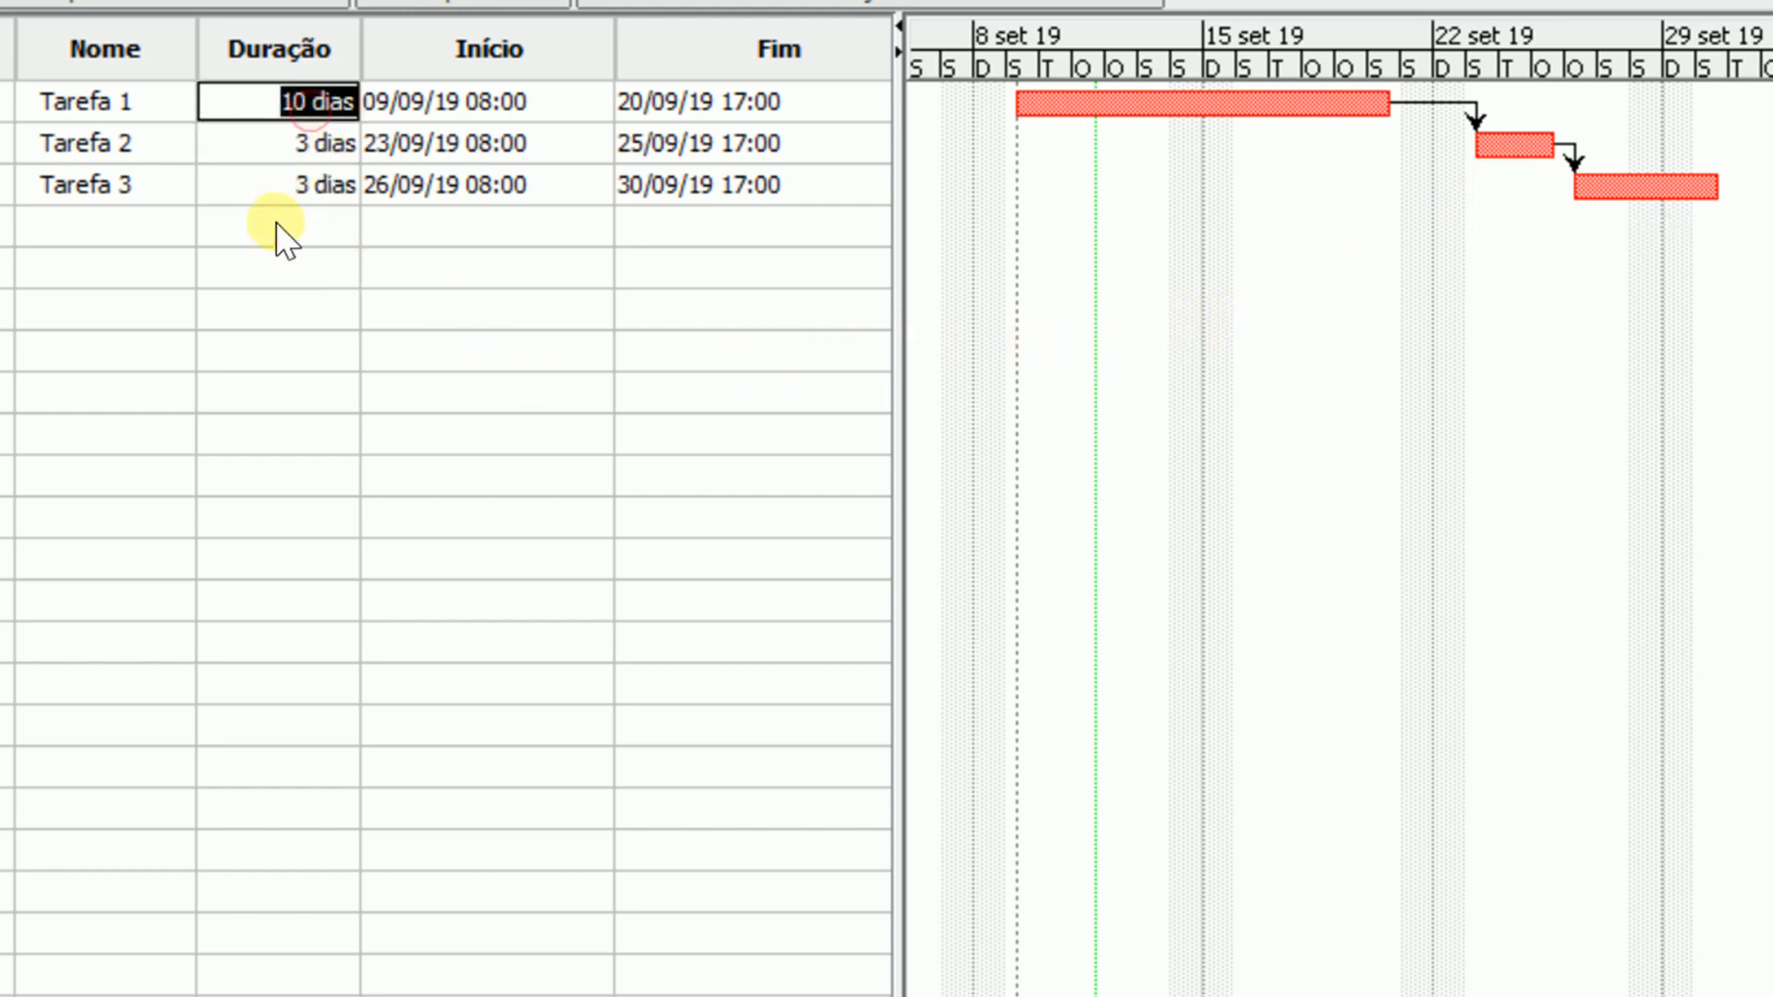
text(3)
key(Return)
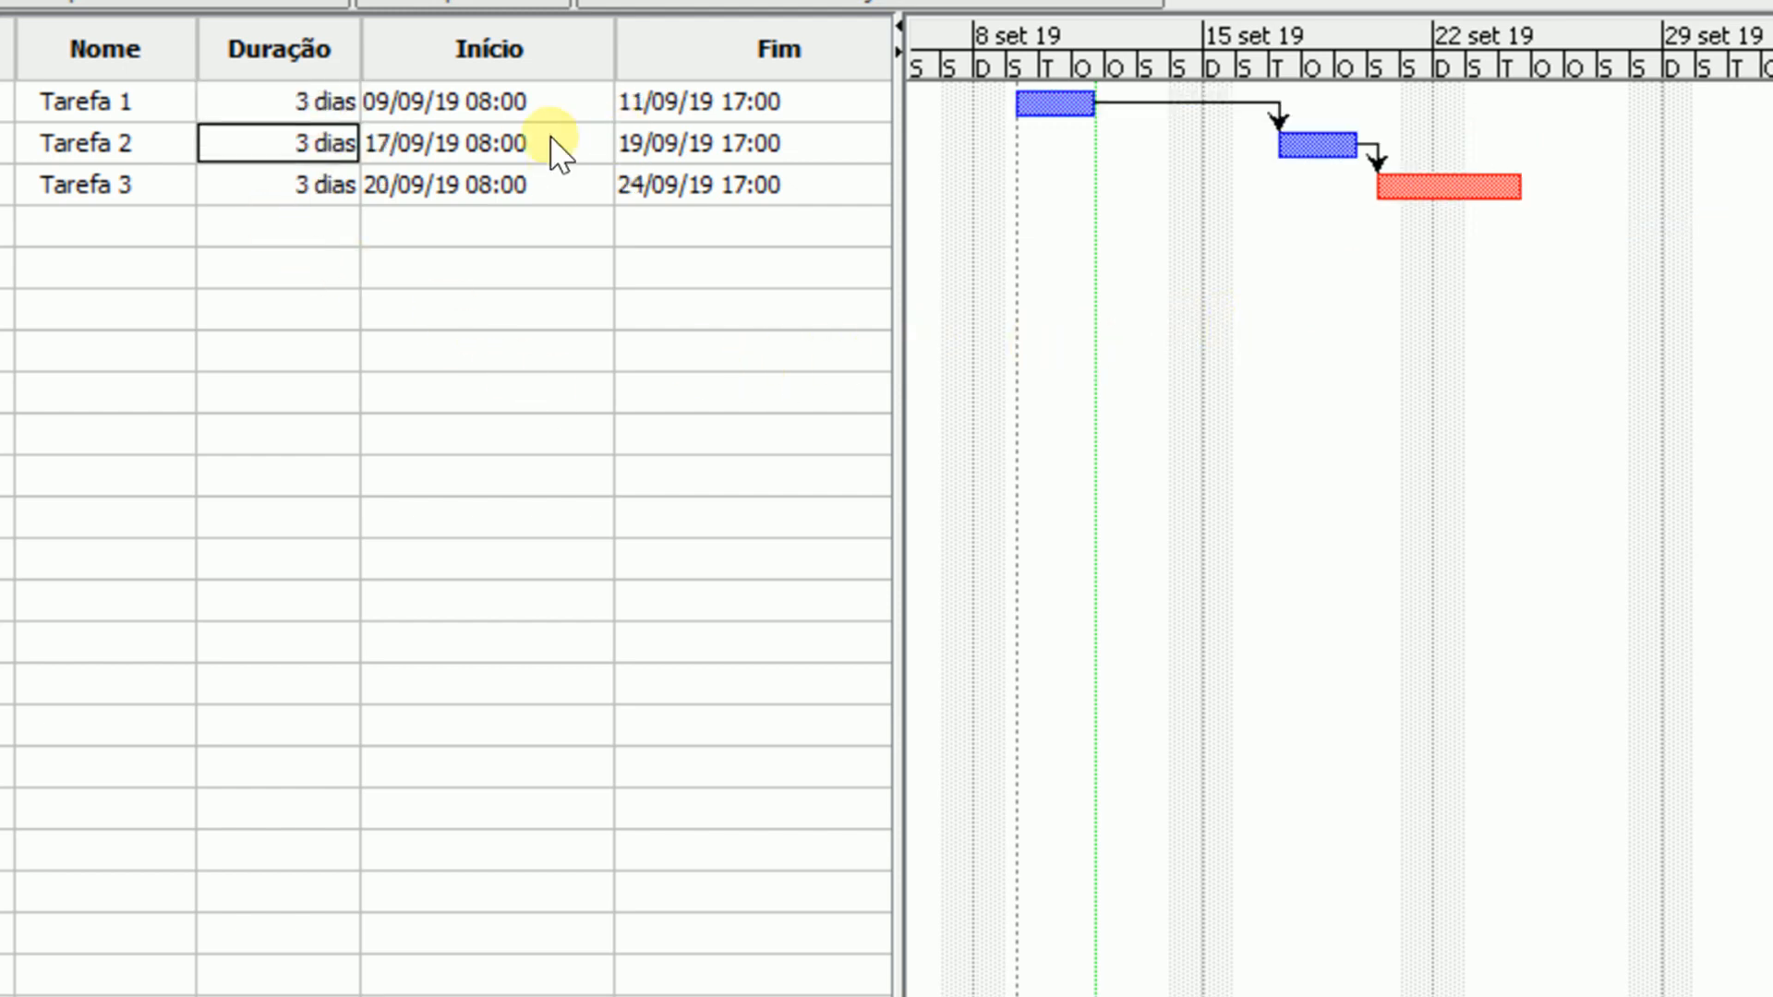
- Change the constraint type of Tarefa 2 to Terminar o mais tardar and close its task information
double_click(90, 147)
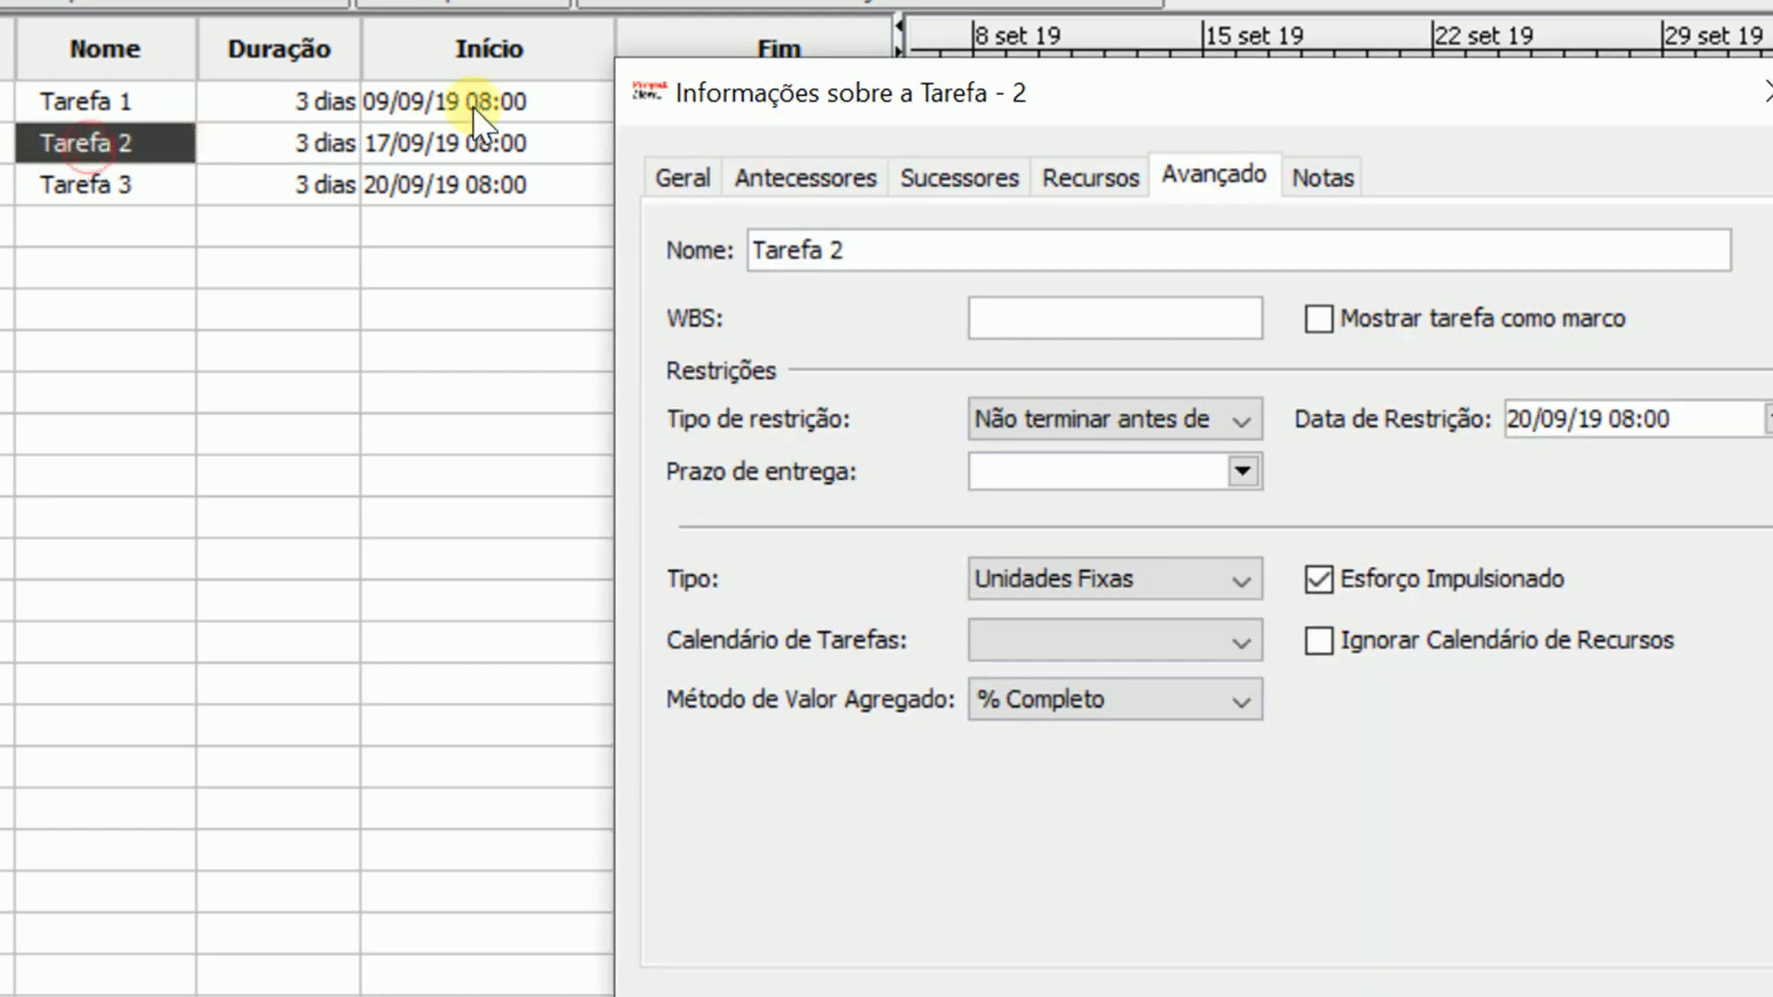
click(1034, 421)
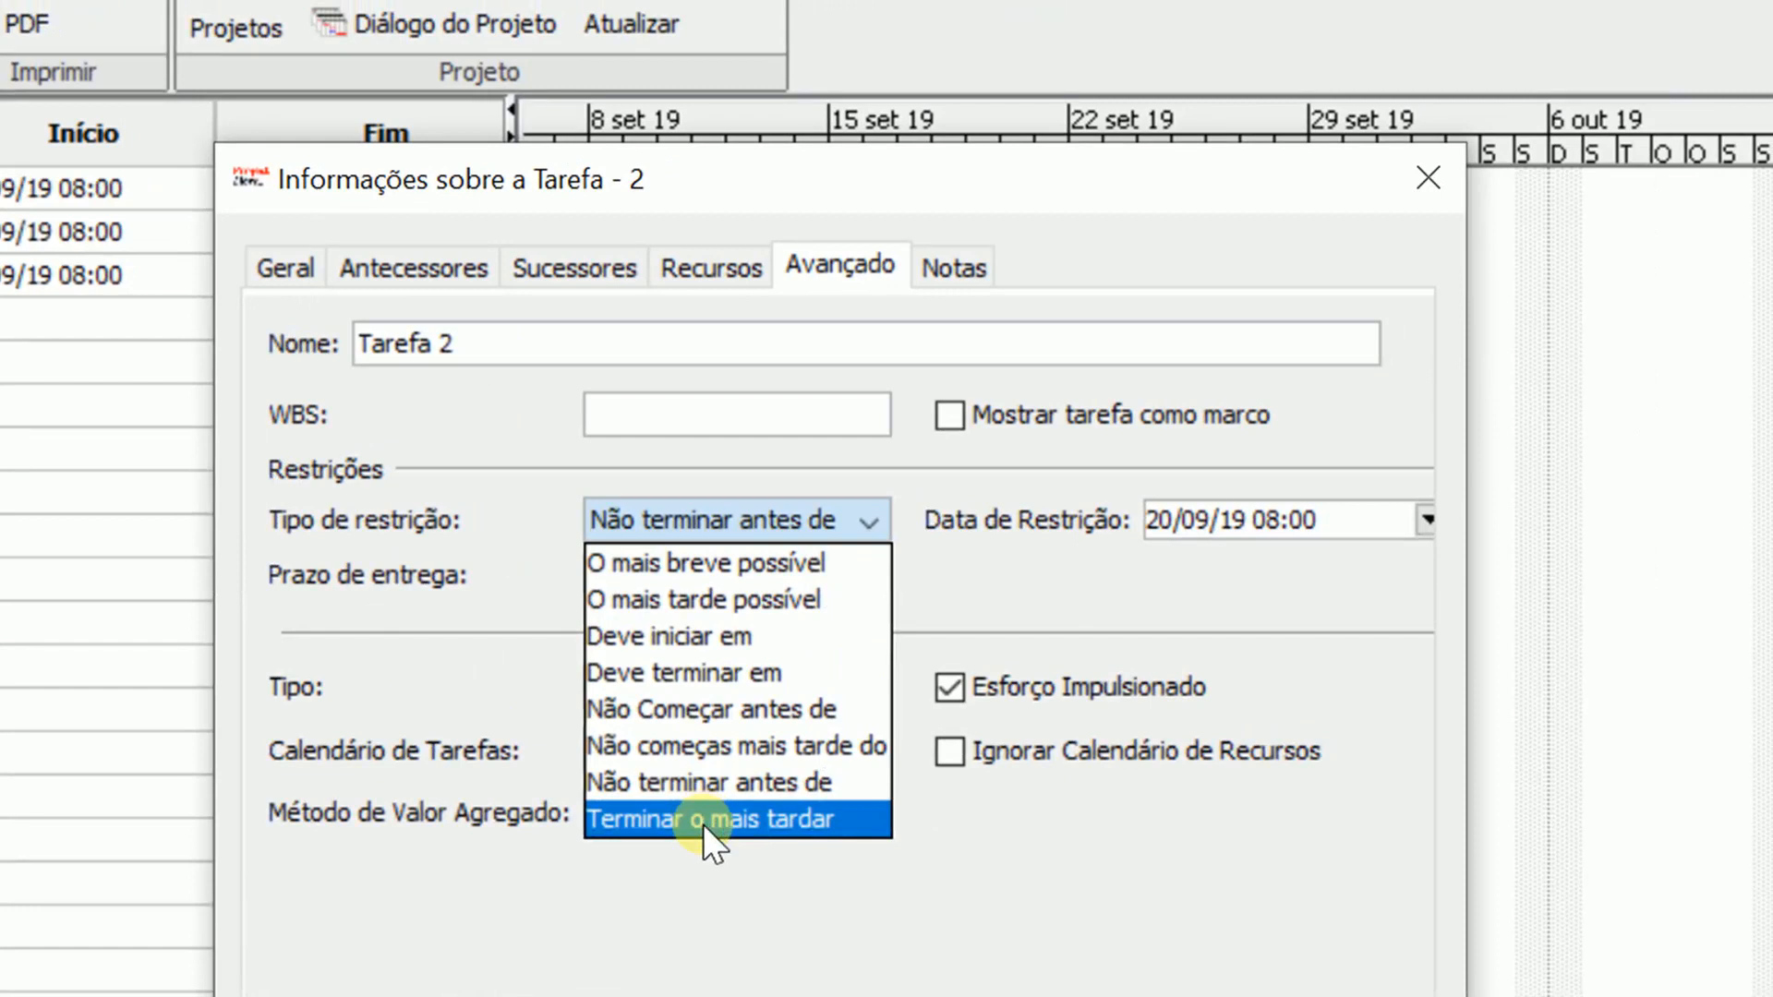
click(702, 820)
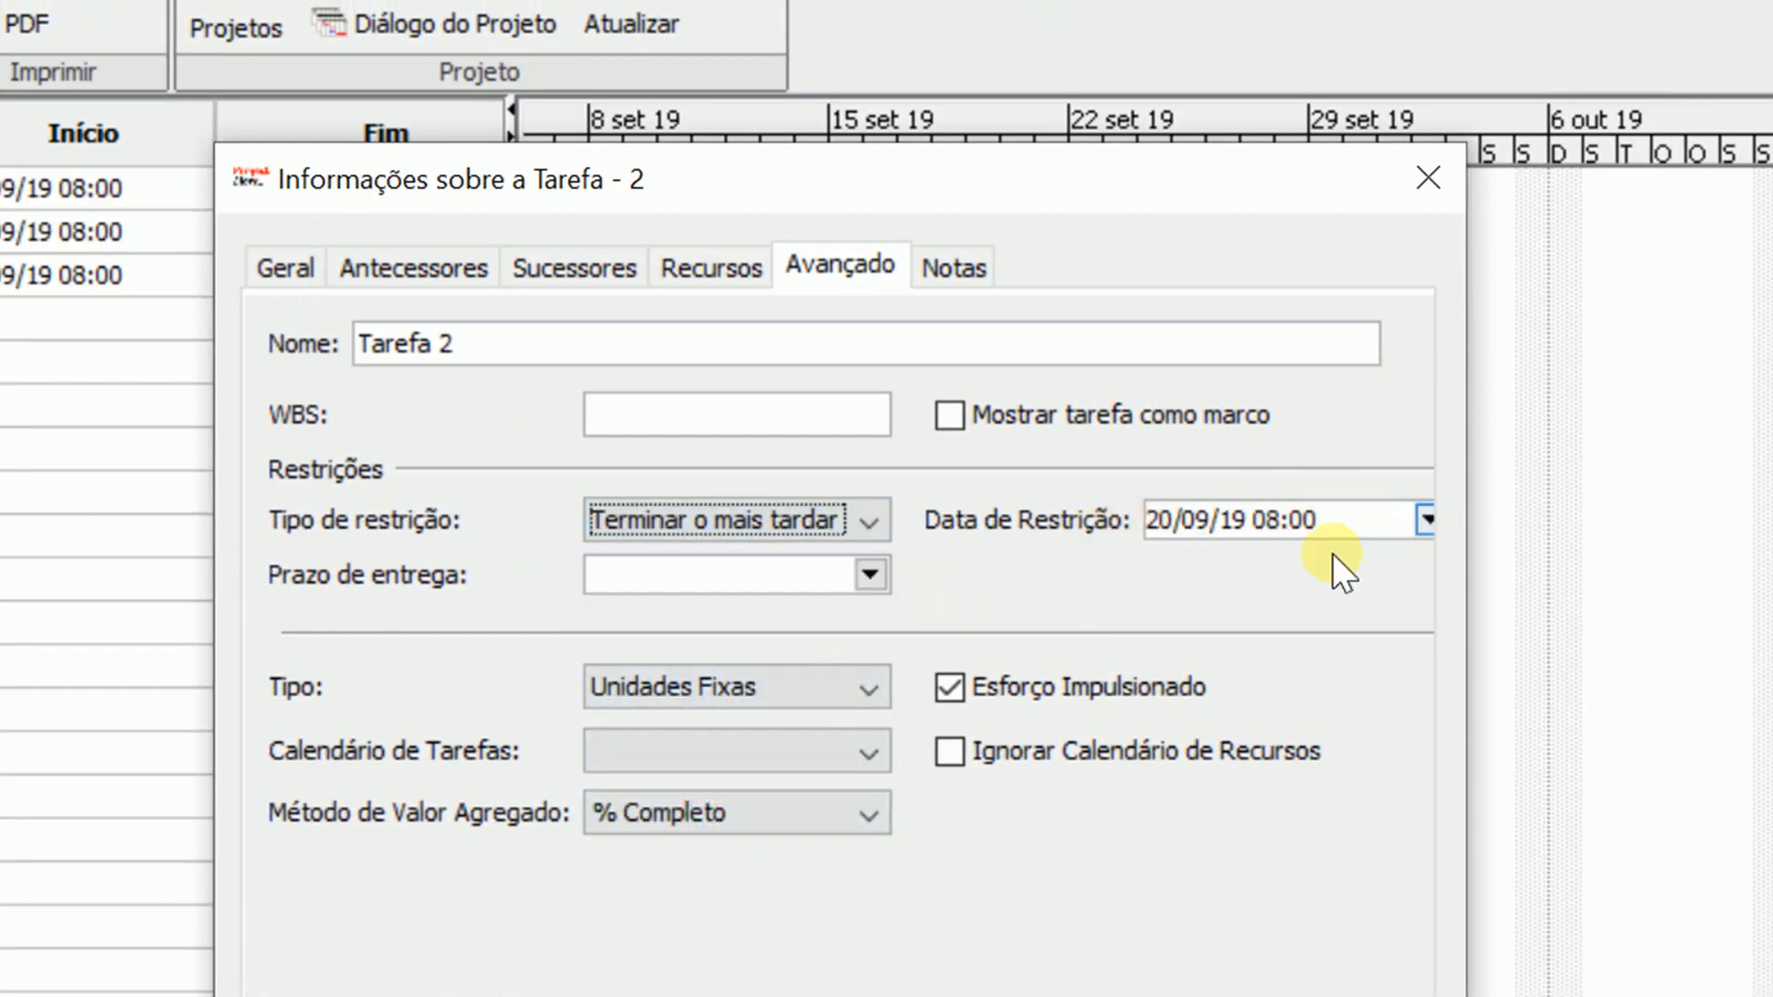
key(Return)
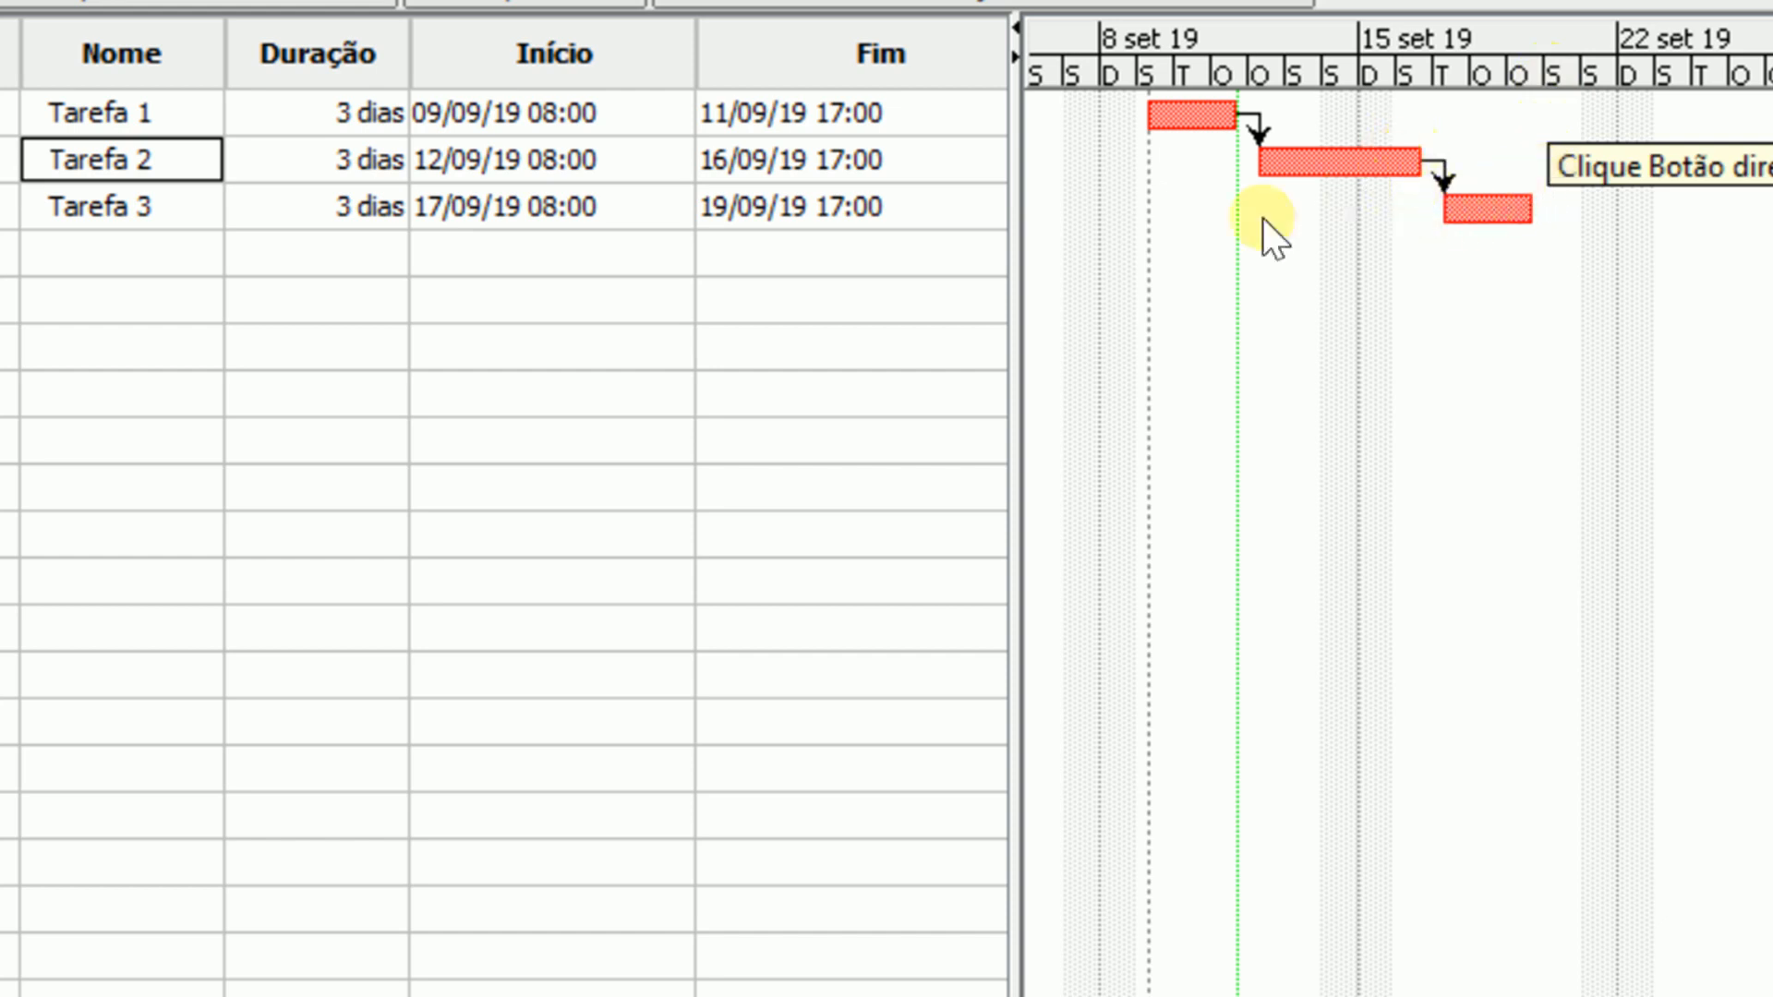
- Raise Tarefa 1's duration to 5, 6 and 7 days in turn to test Tarefa 2's latest-finish constraint
double_click(375, 111)
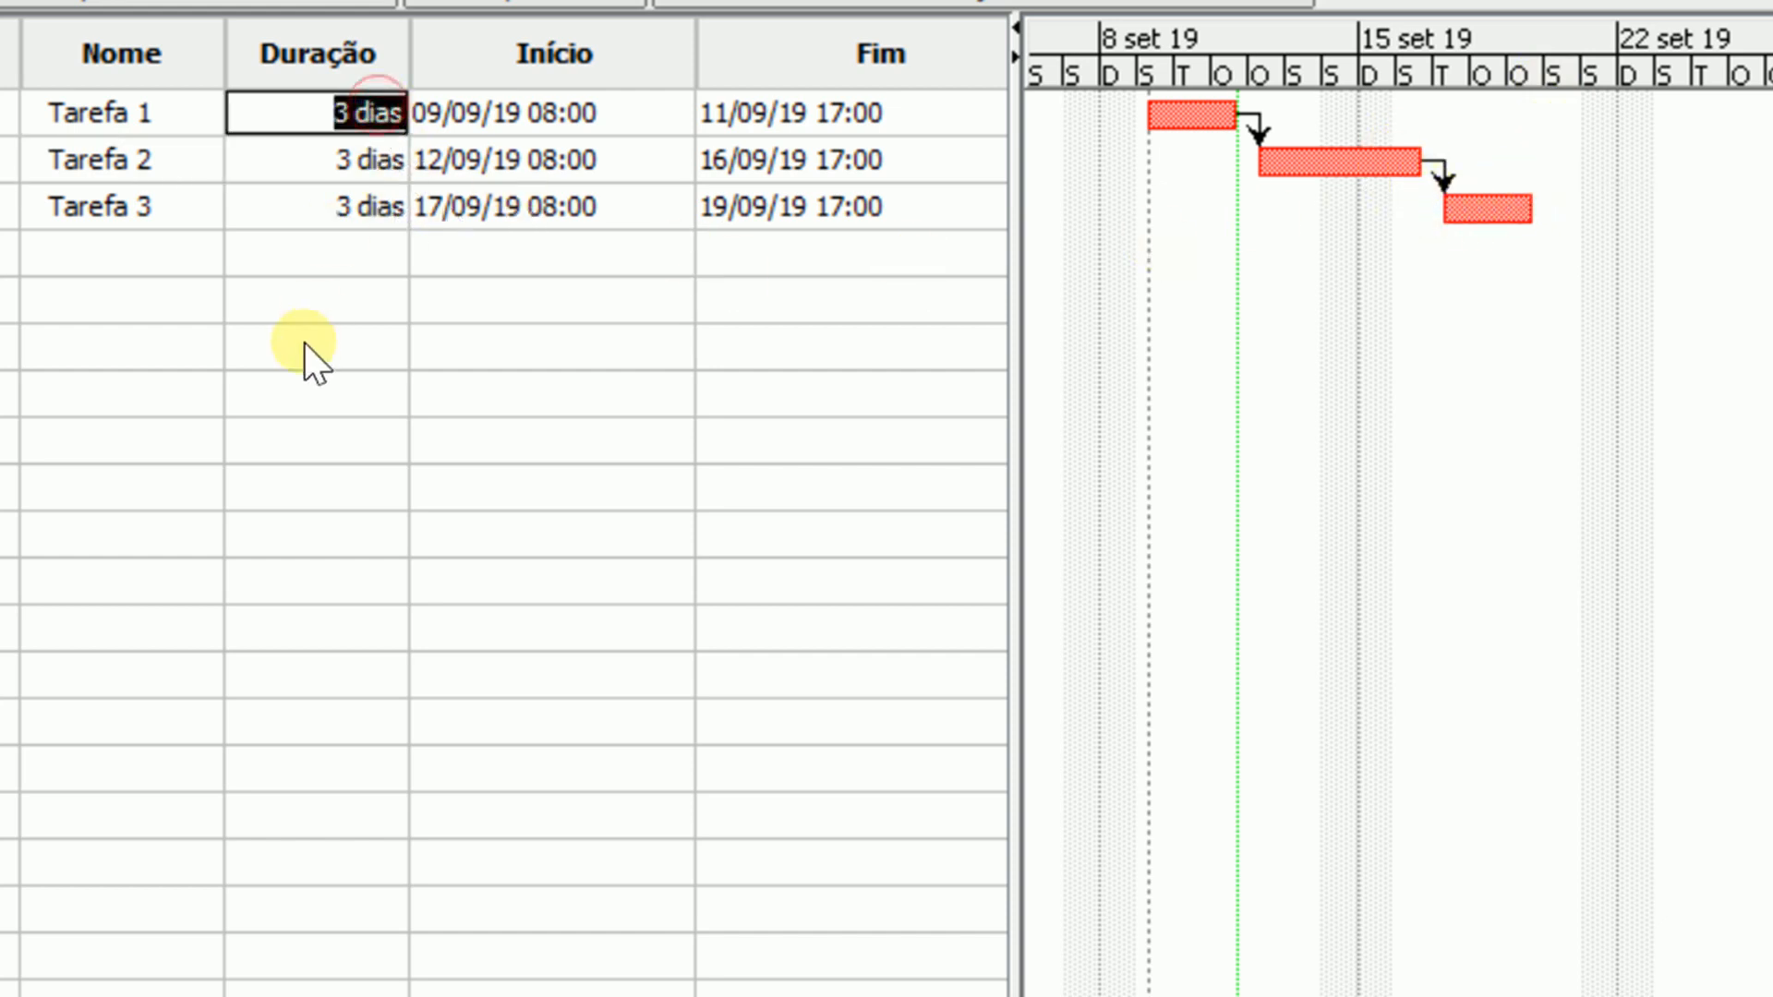
text(5)
key(Return)
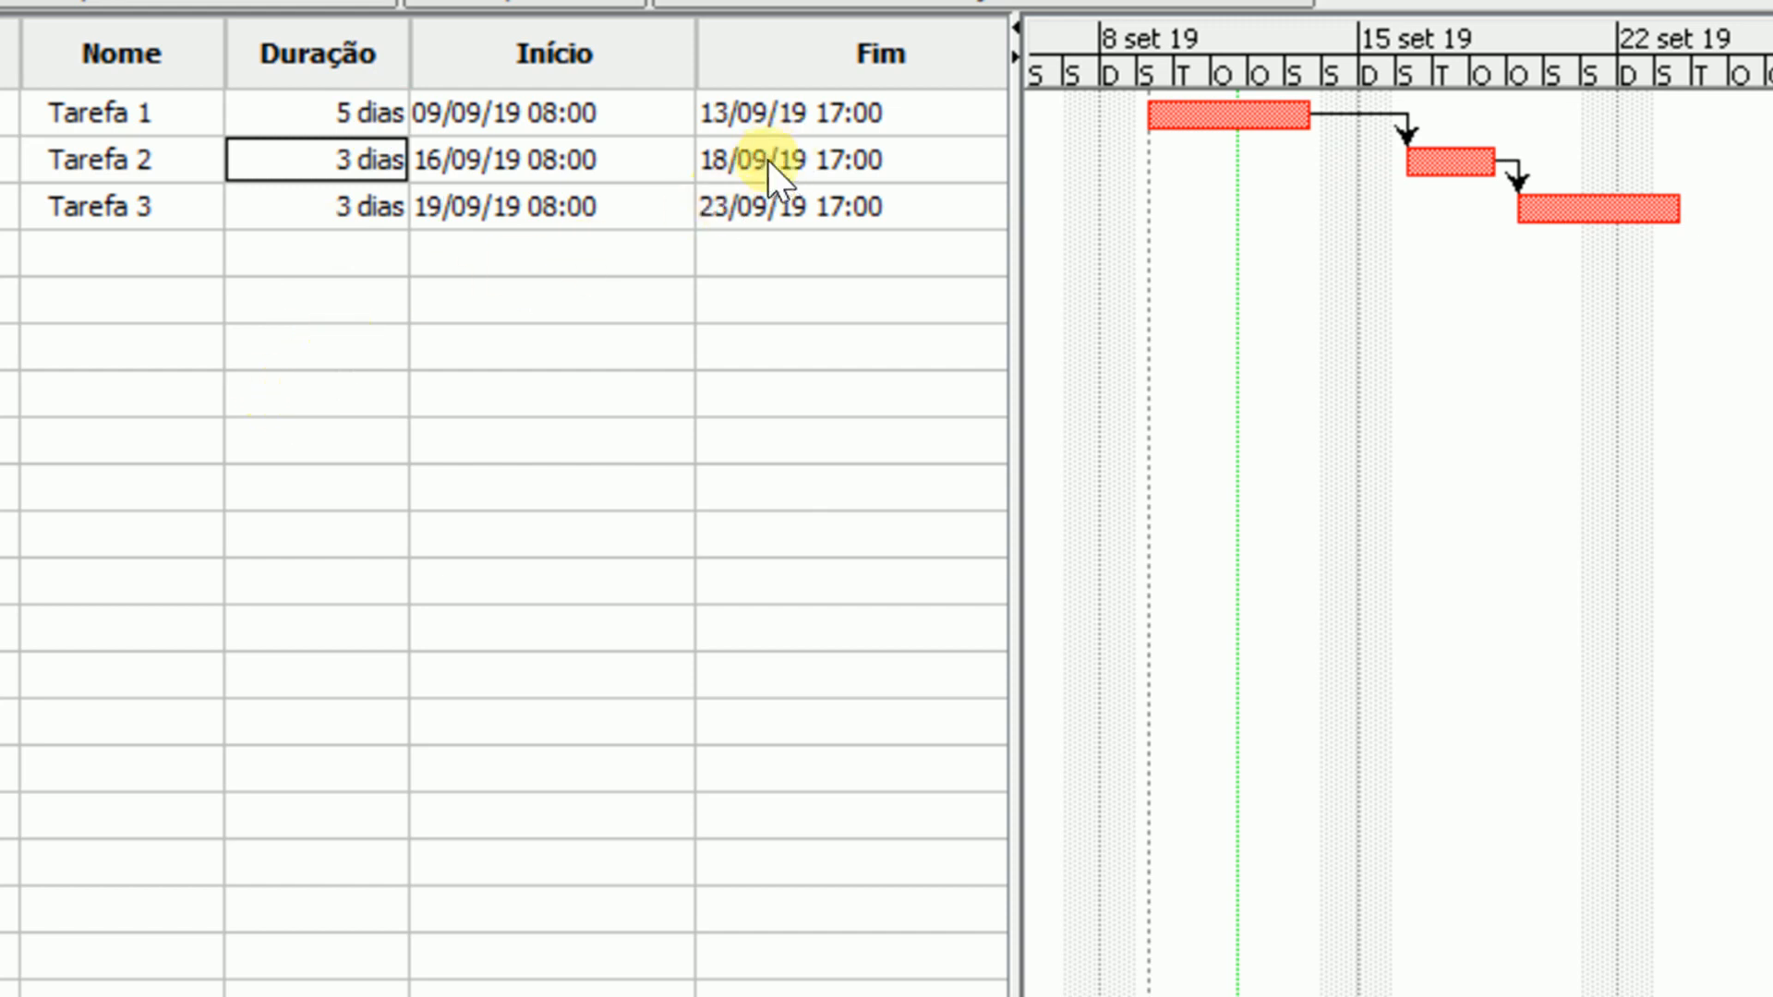
double_click(349, 112)
text(6)
key(Return)
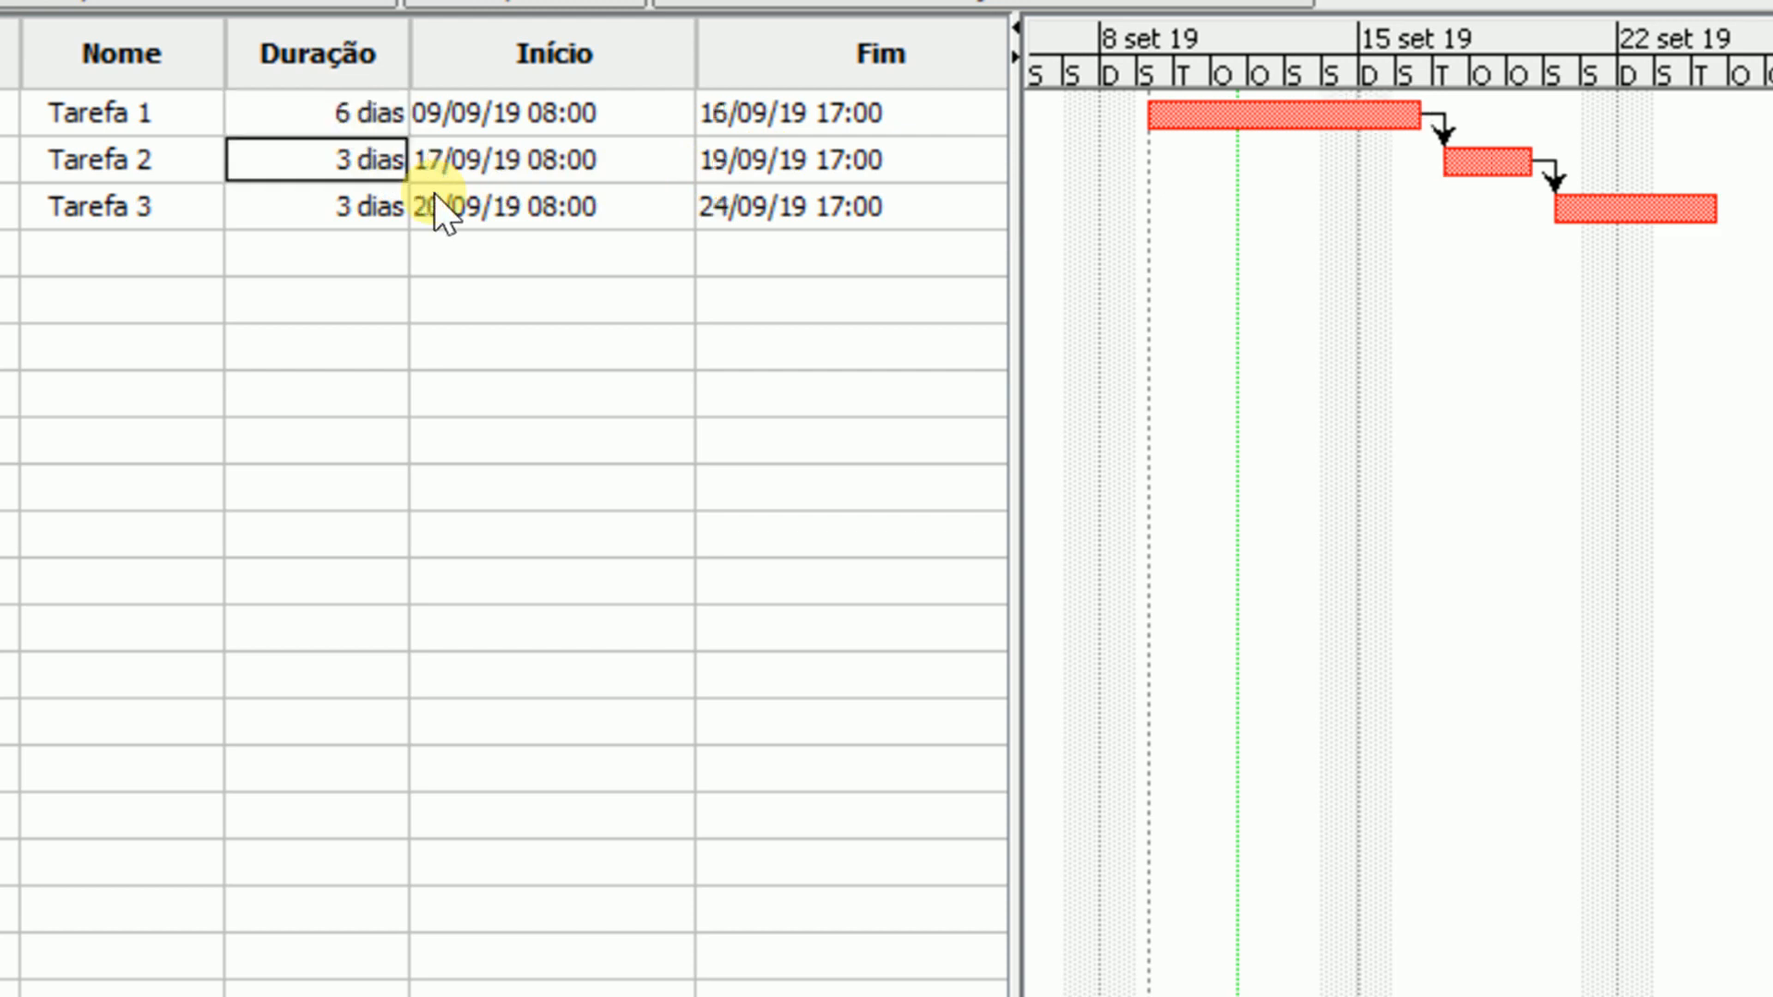
double_click(364, 112)
text(7)
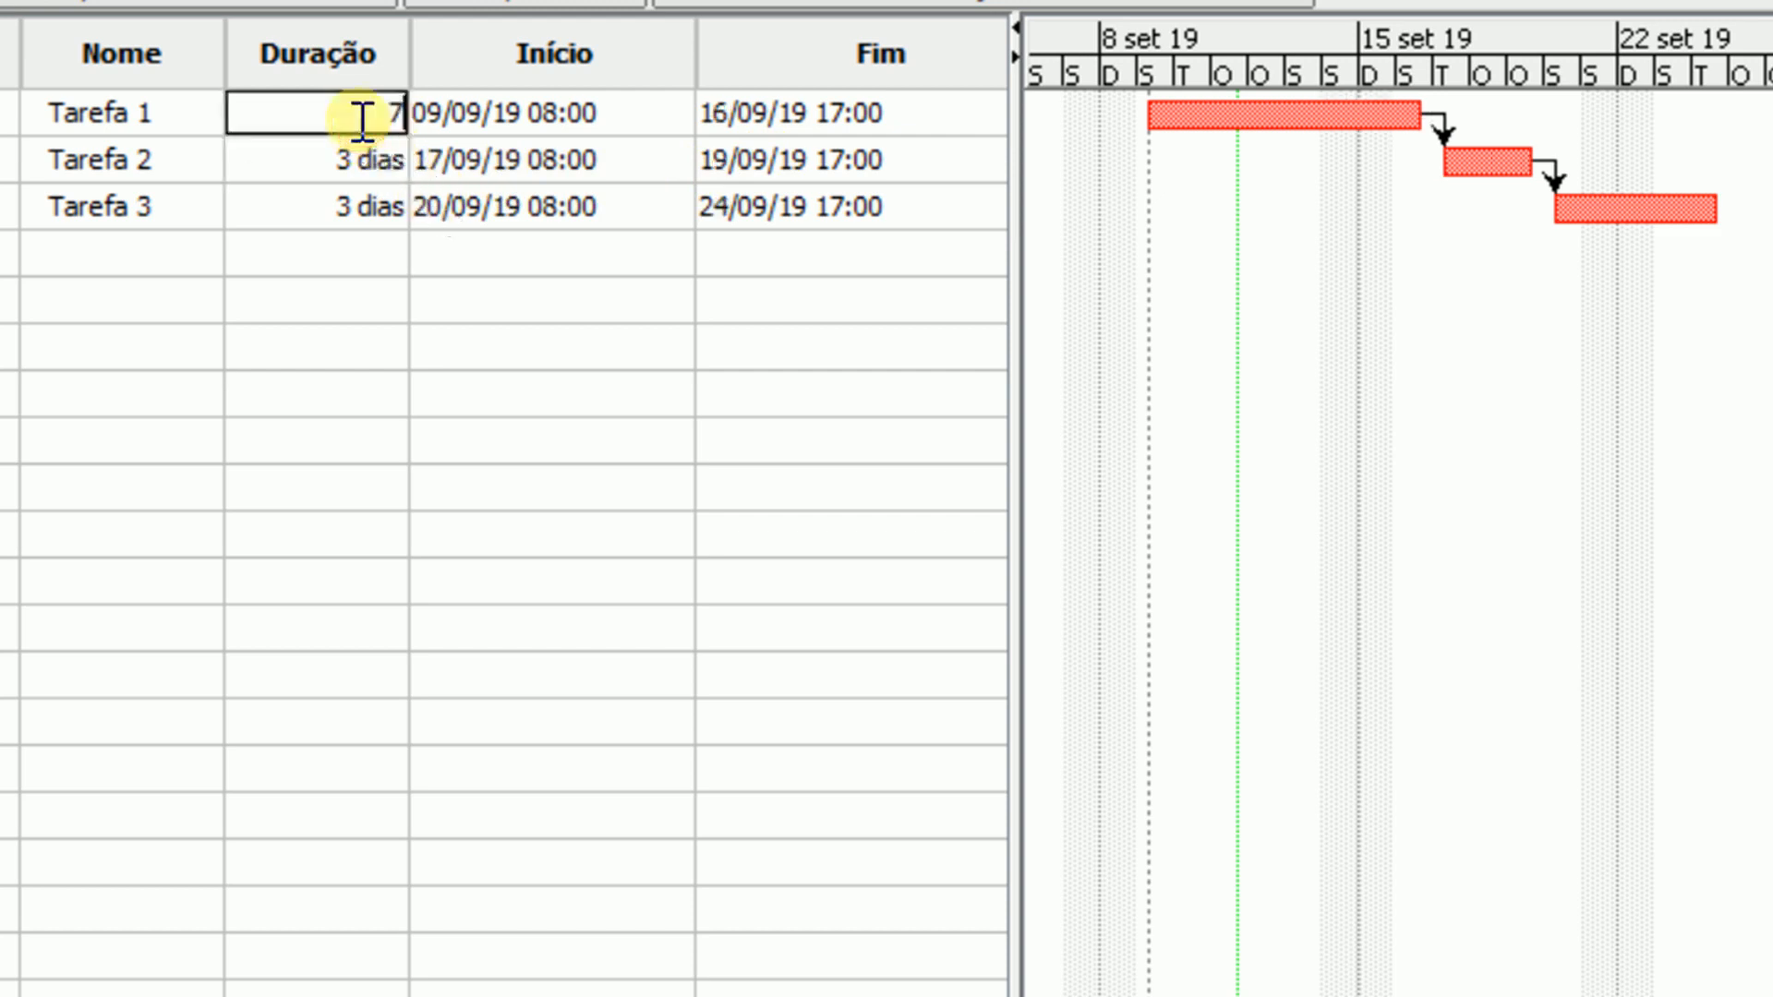
key(Return)
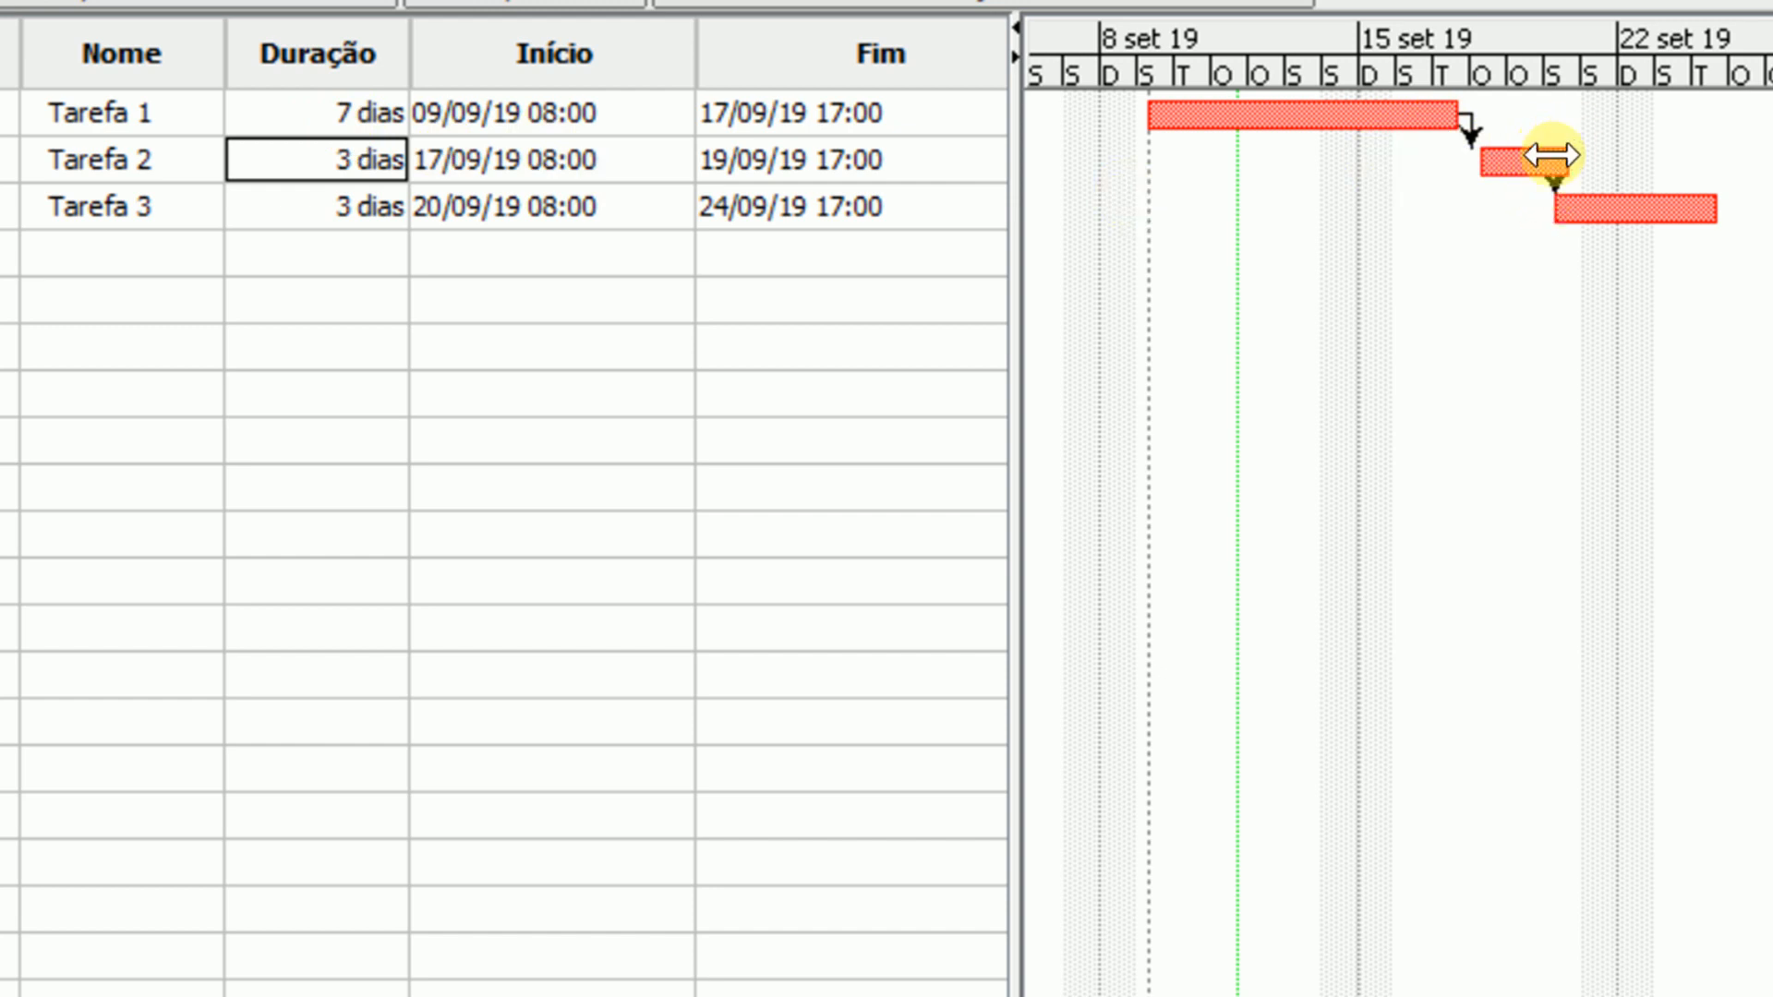
- Set the duration of Tarefa 1 to 8 days and inspect the Tarefa 2 bar in the Gantt chart
double_click(371, 101)
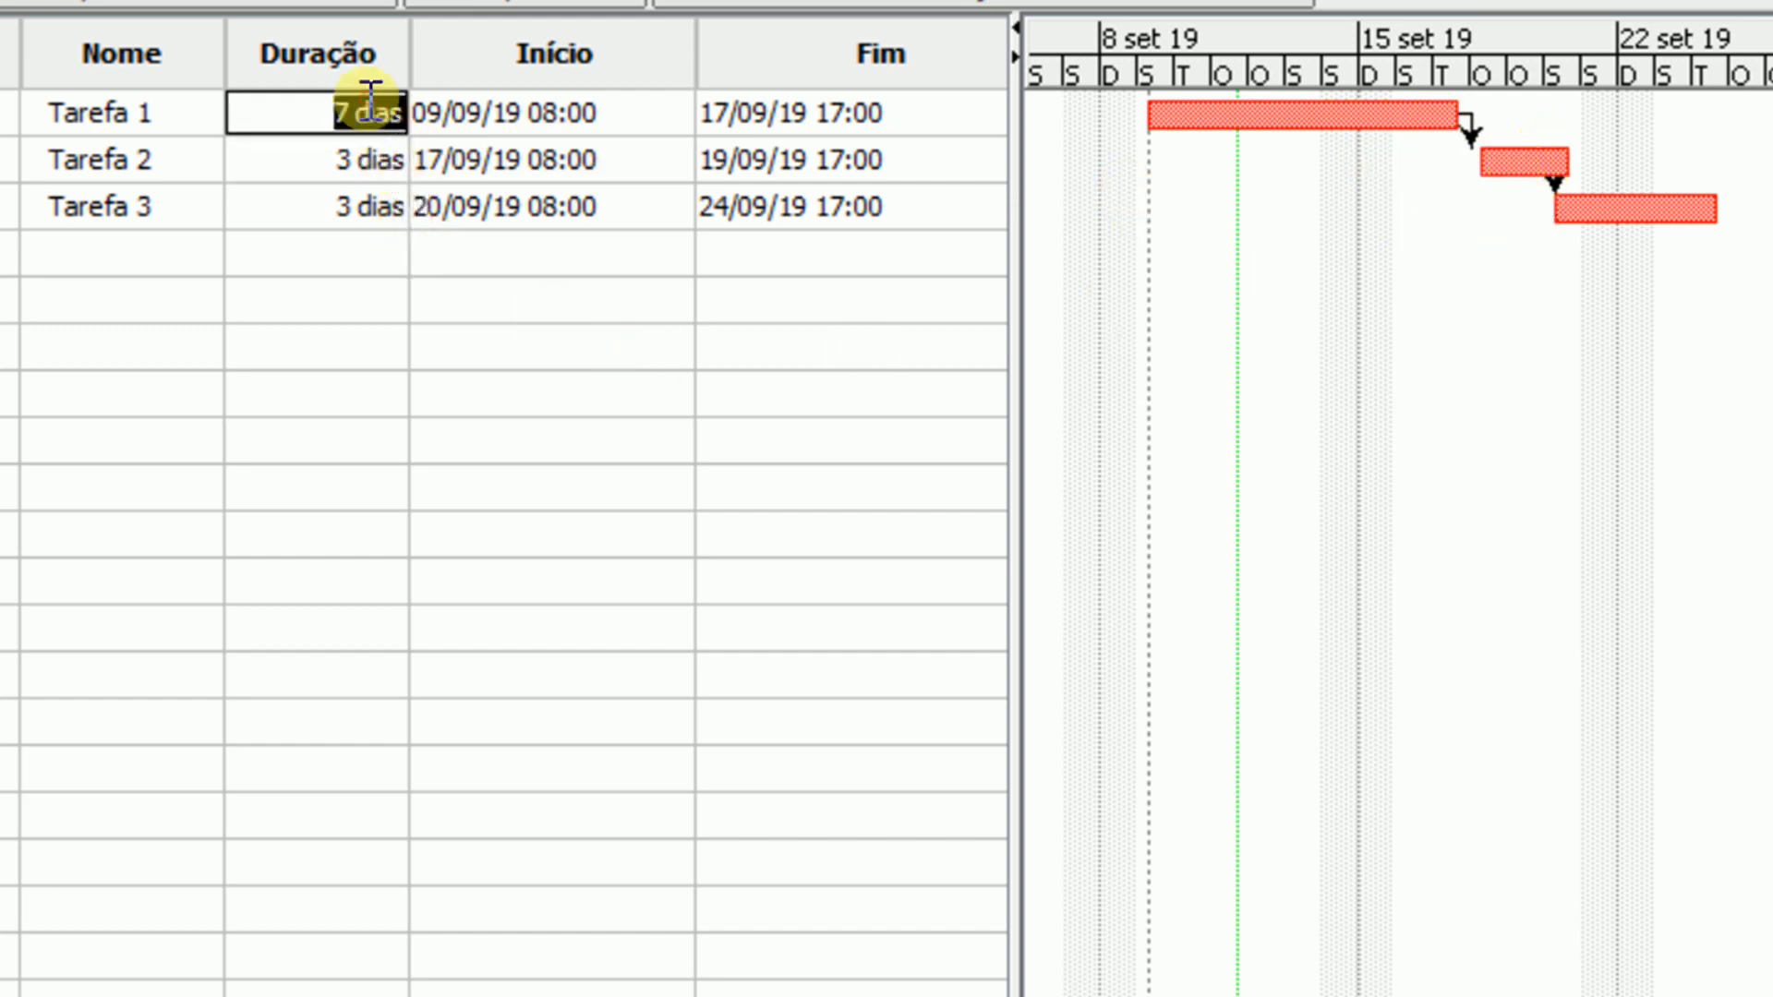
text(8)
key(Return)
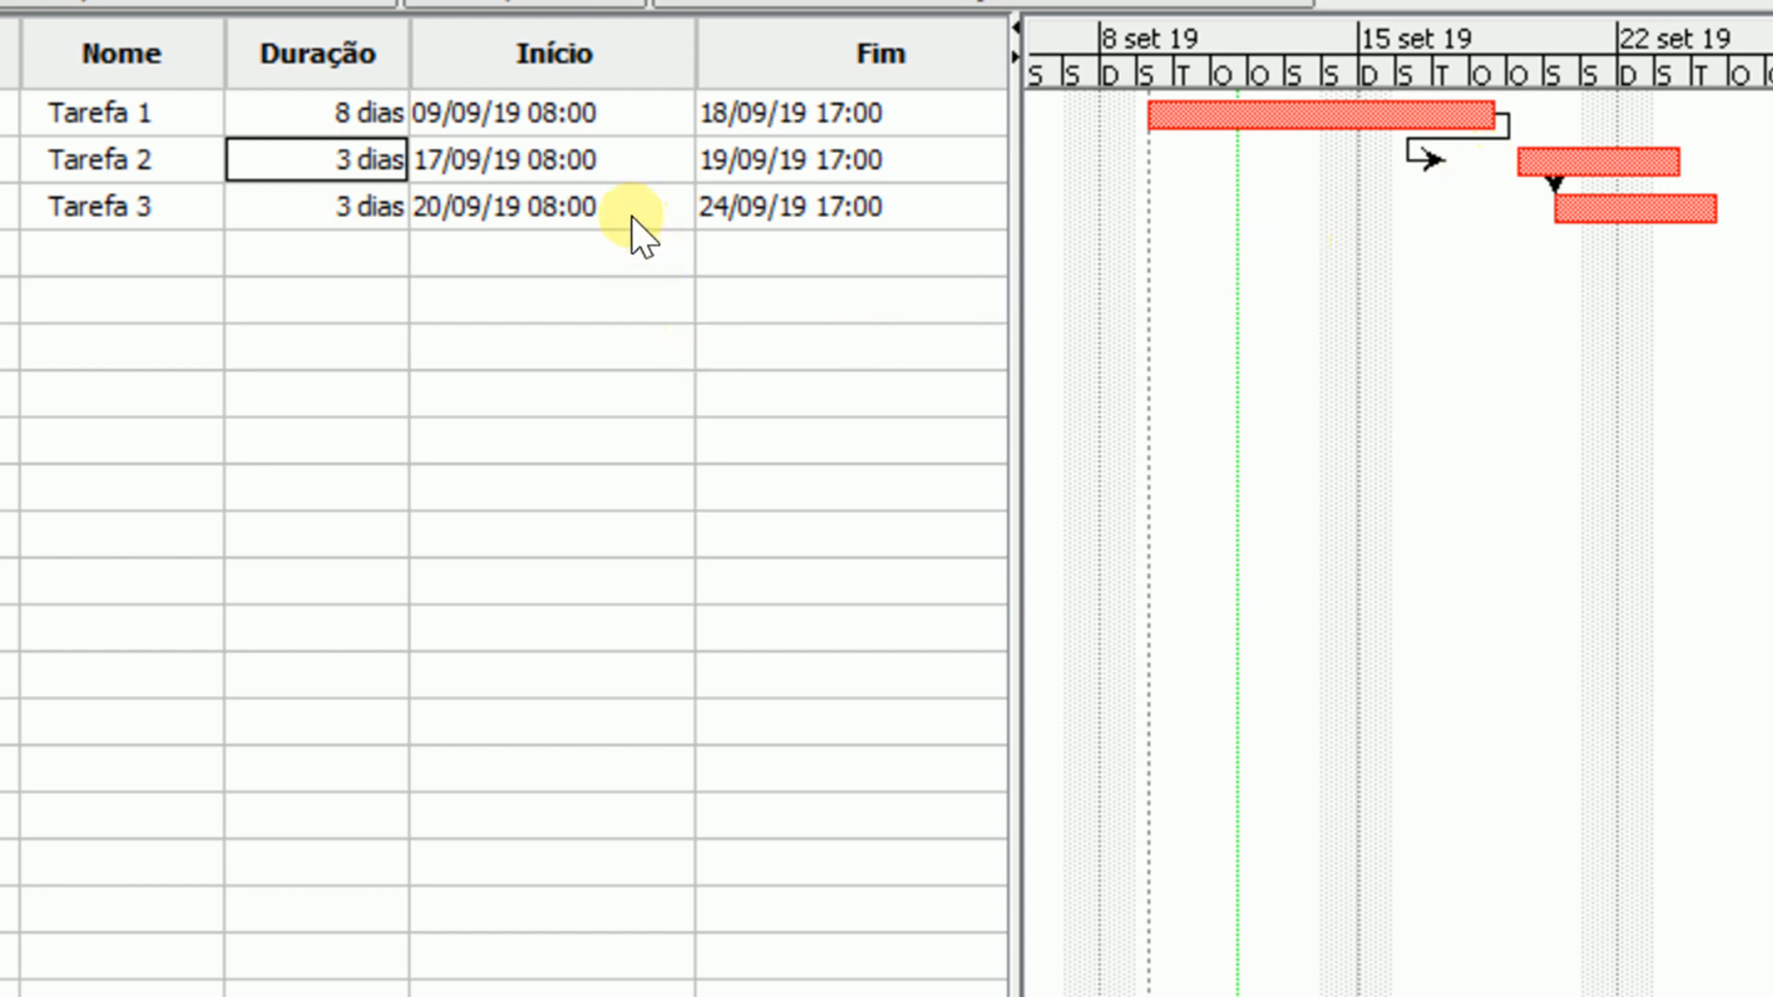
mouse_move(1, 168)
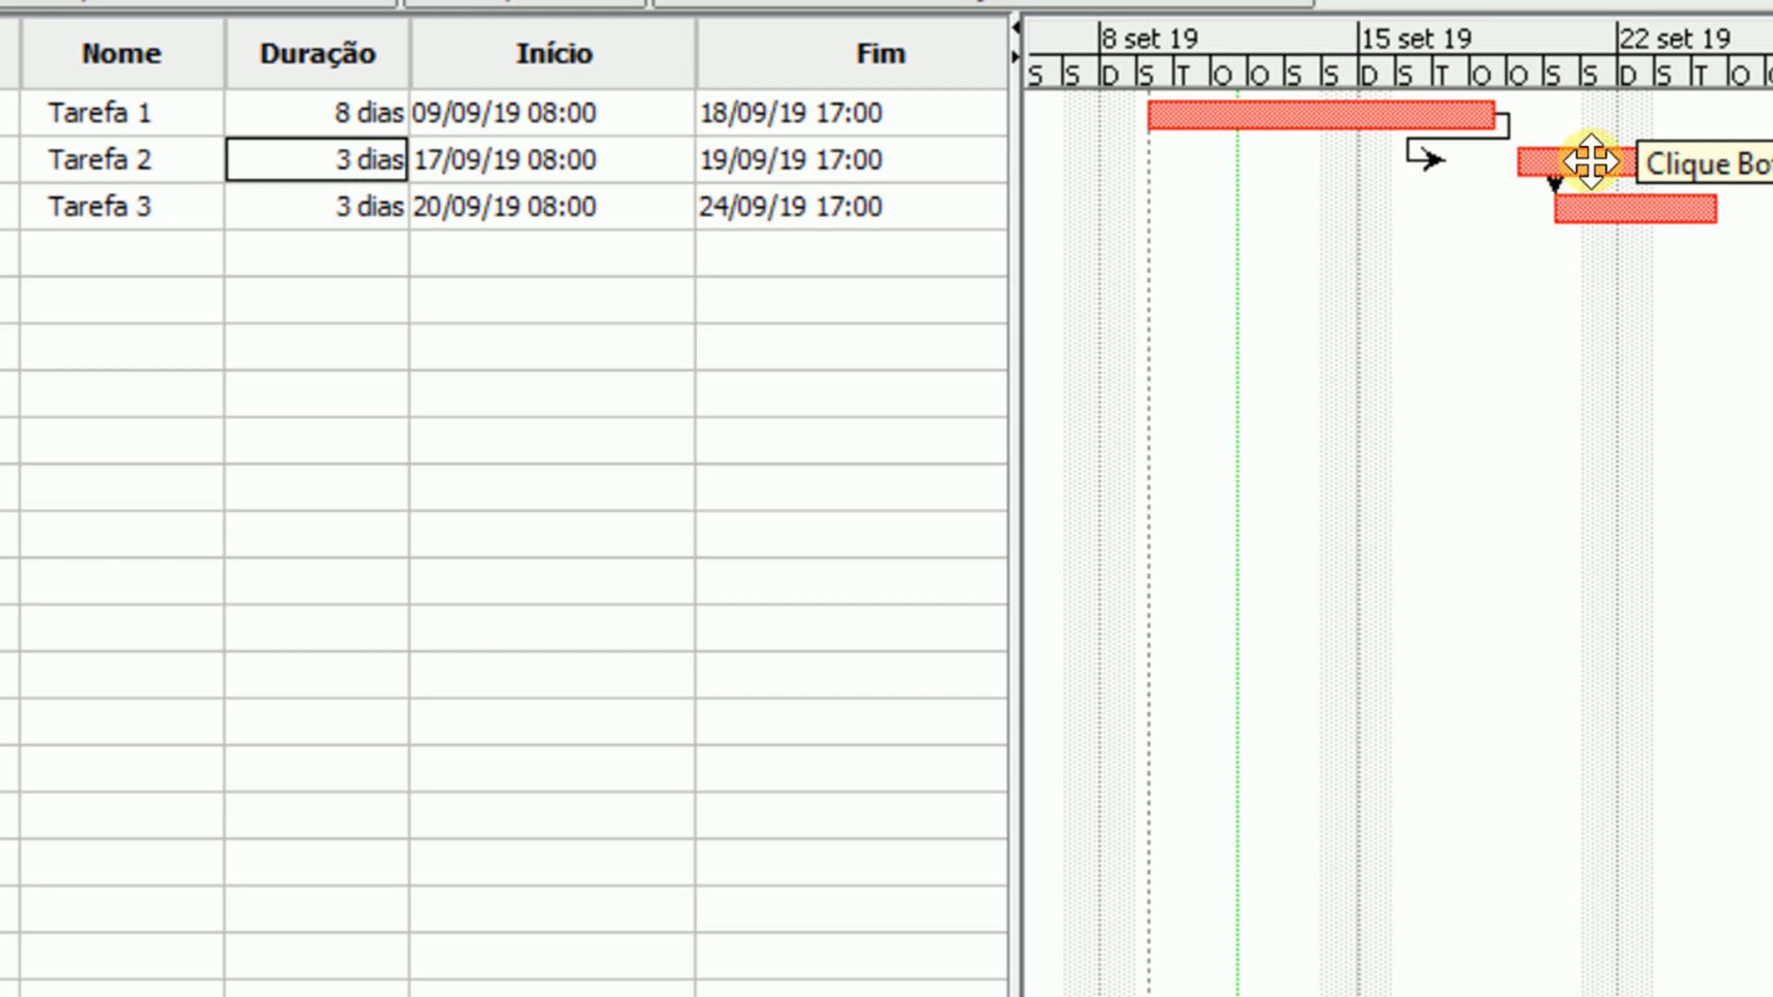
click(1591, 162)
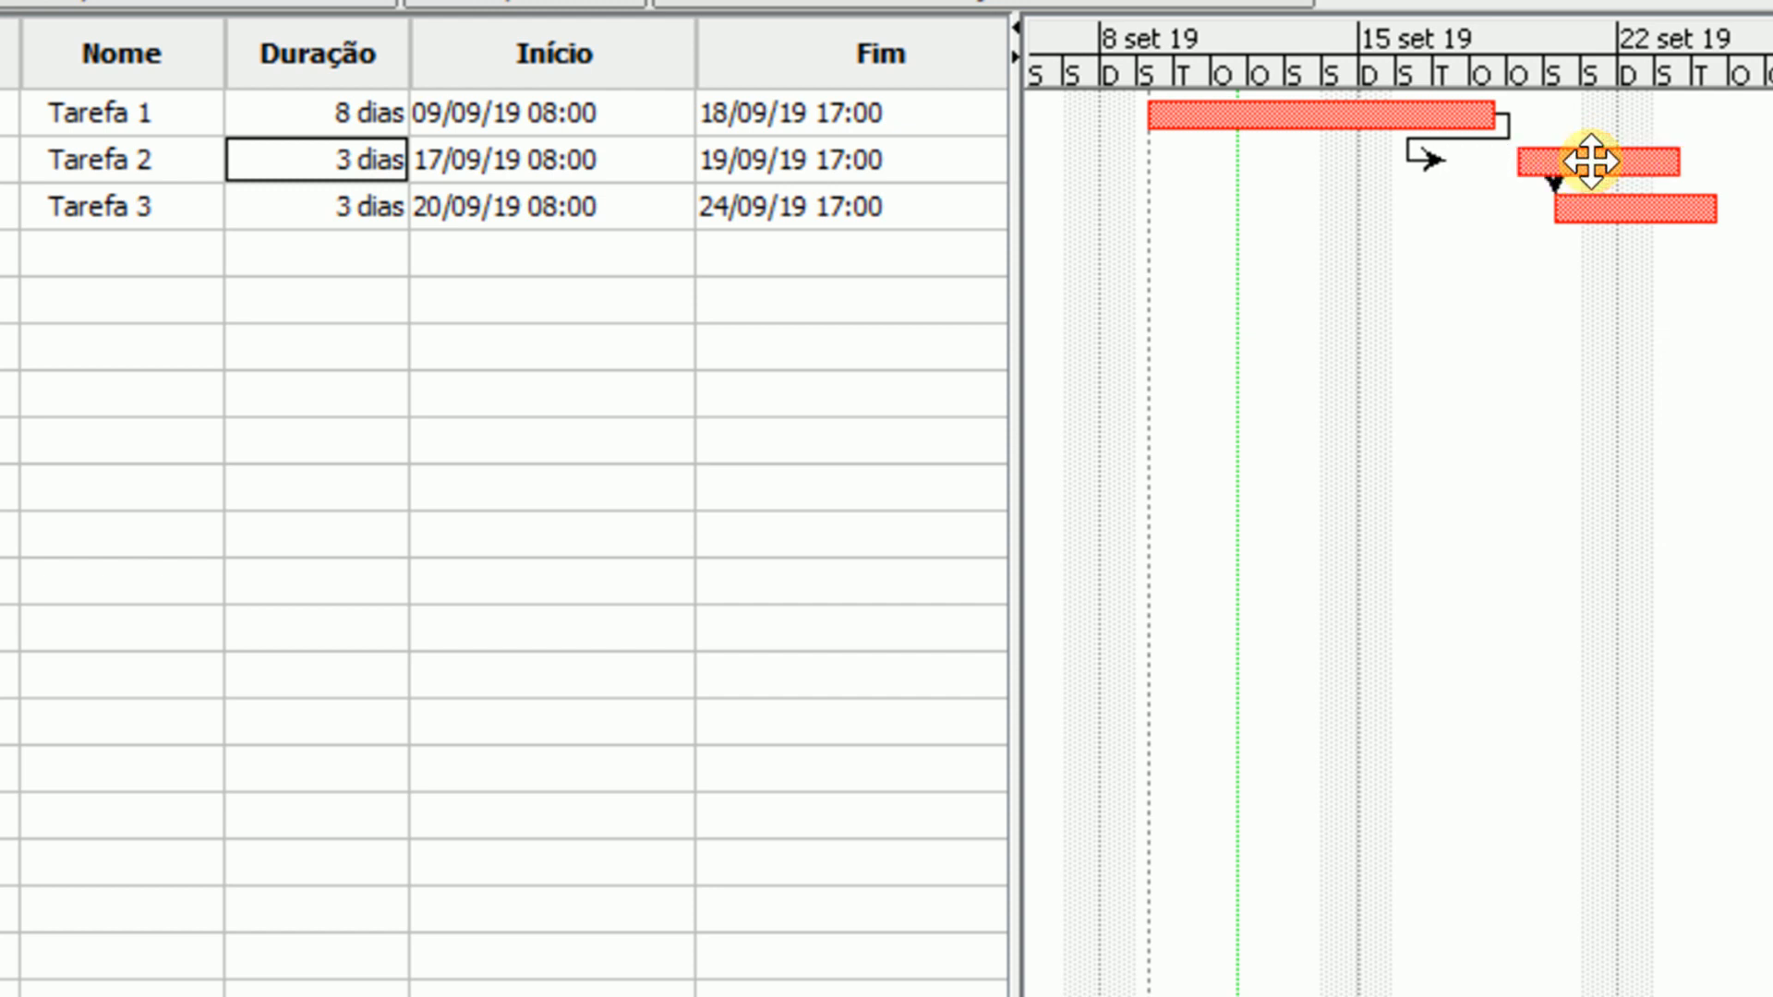
click(1590, 162)
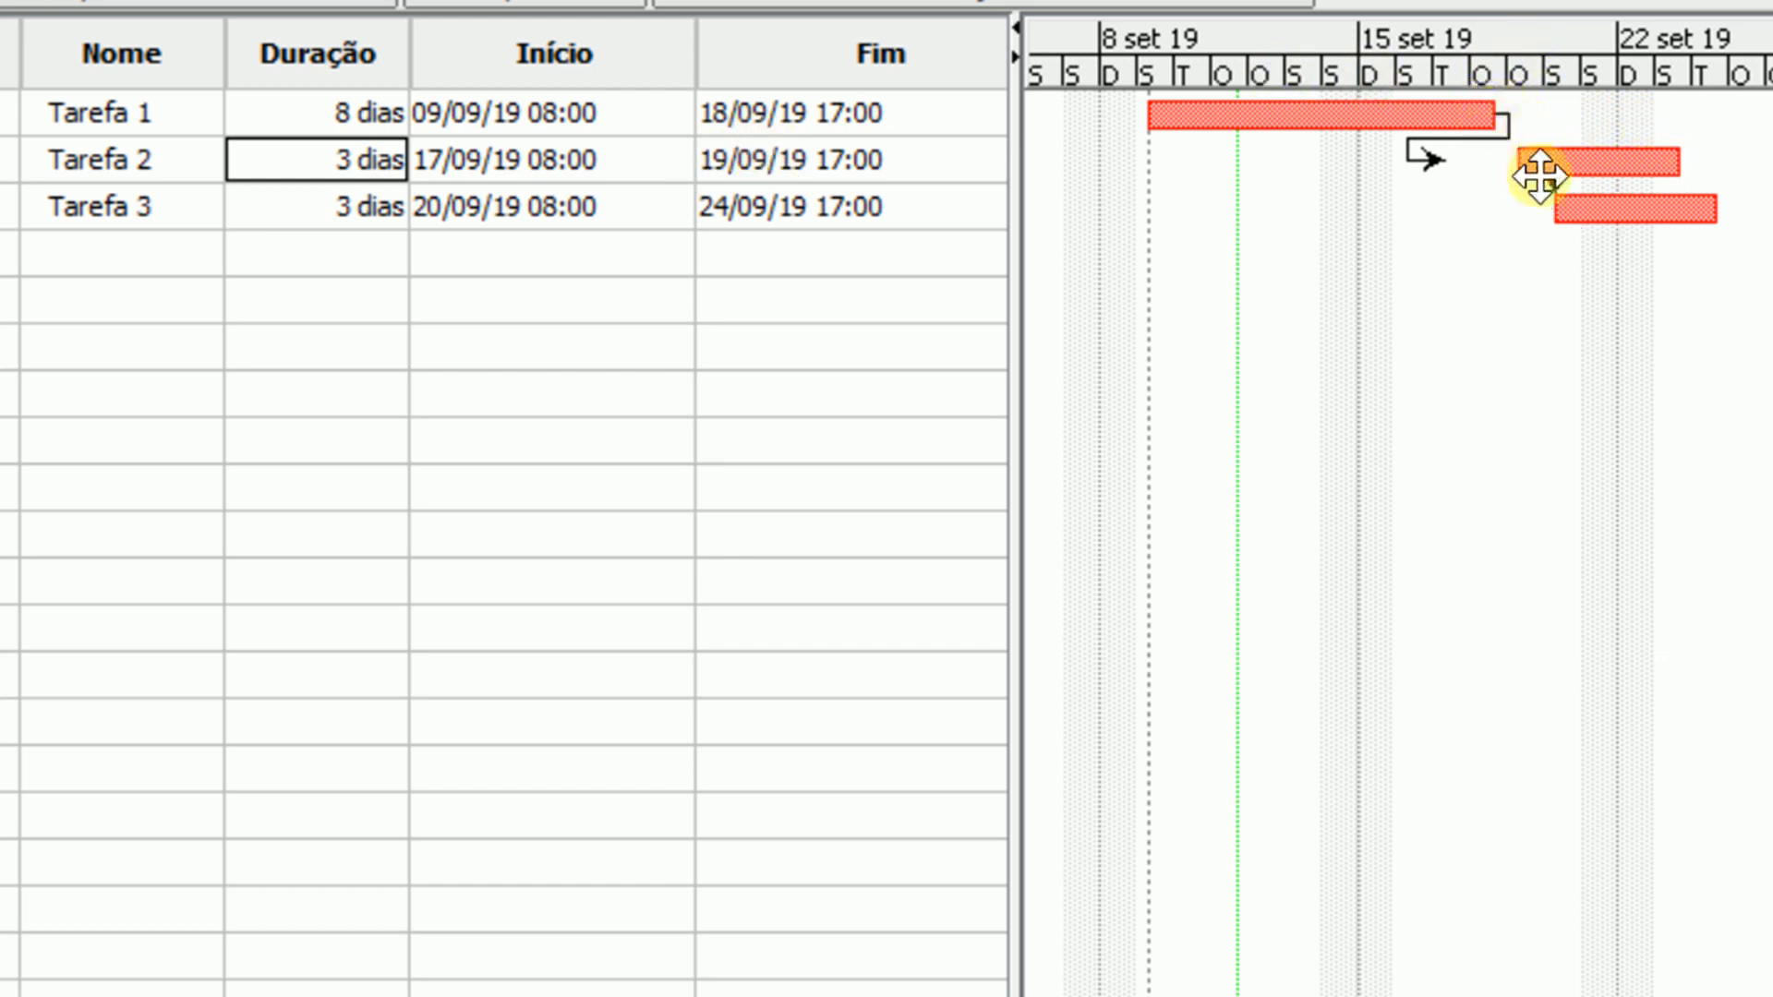
drag(1535, 159, 1586, 154)
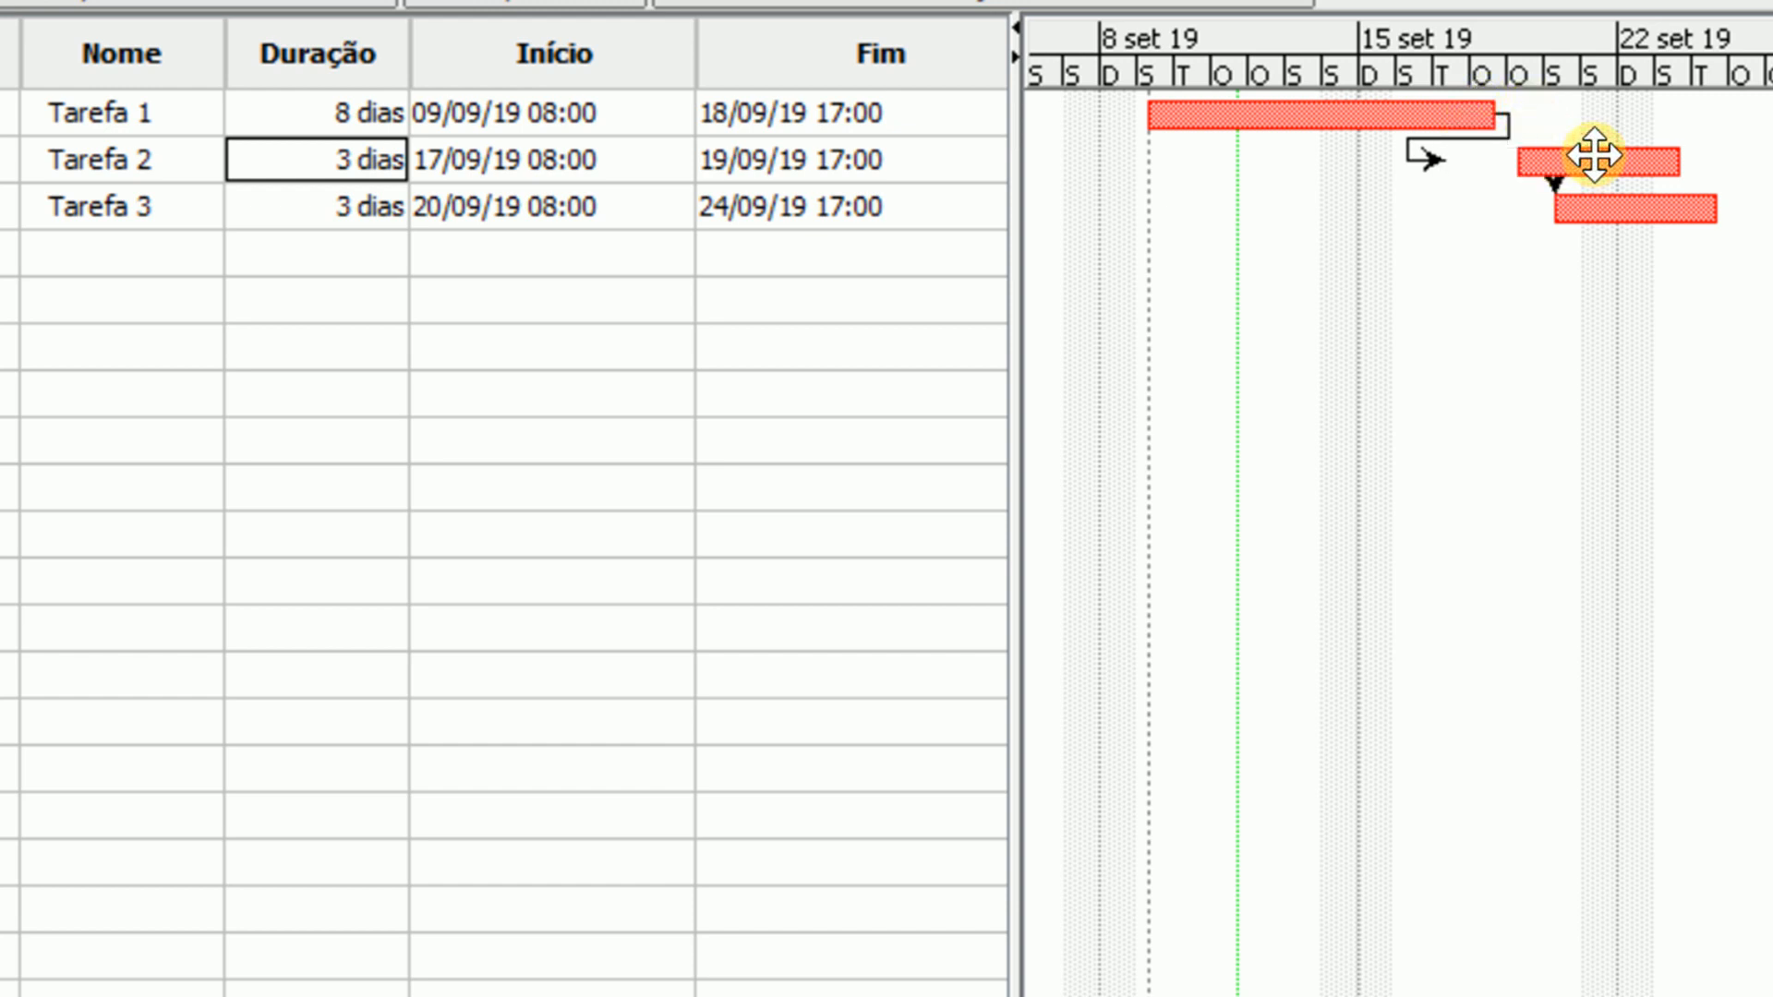